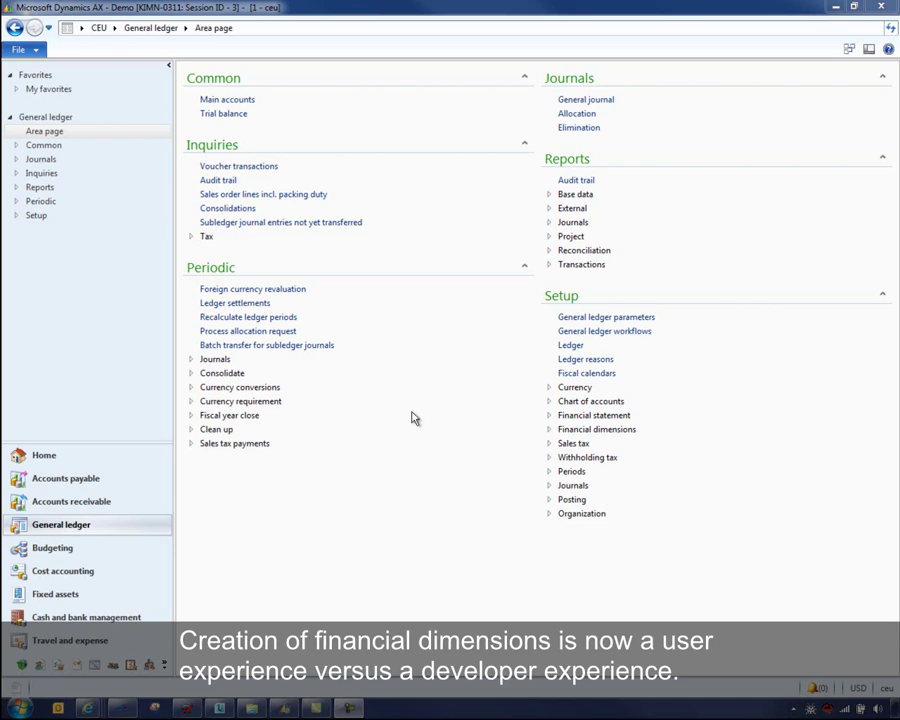
Open the Financial dimensions setup form of the General ledger and enlarge it to show the whole dimension list
left_click(548, 430)
left_click(600, 444)
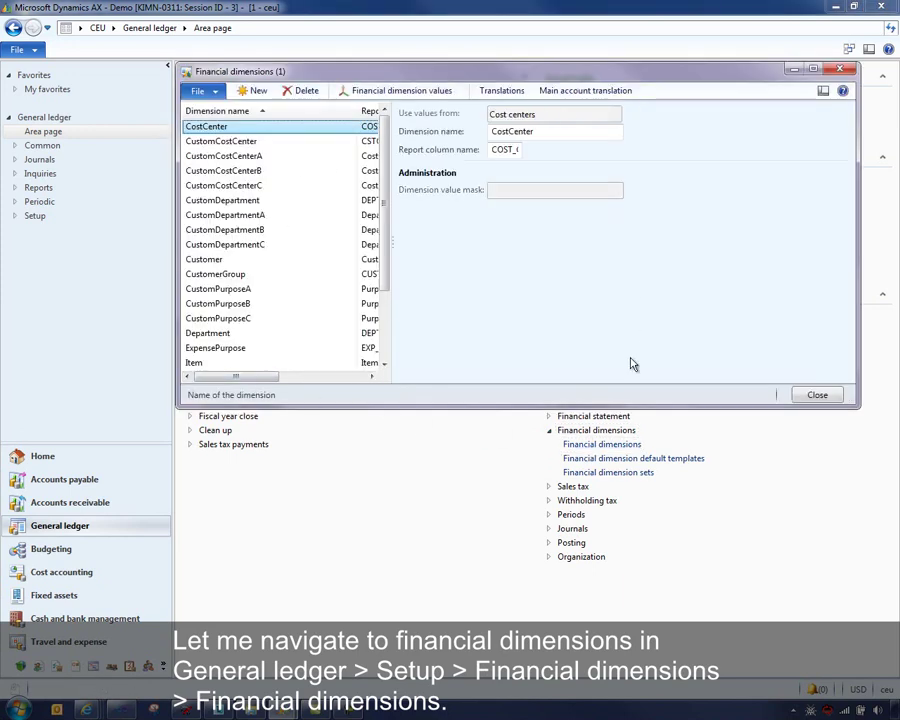
left_click_drag(535, 406, 525, 568)
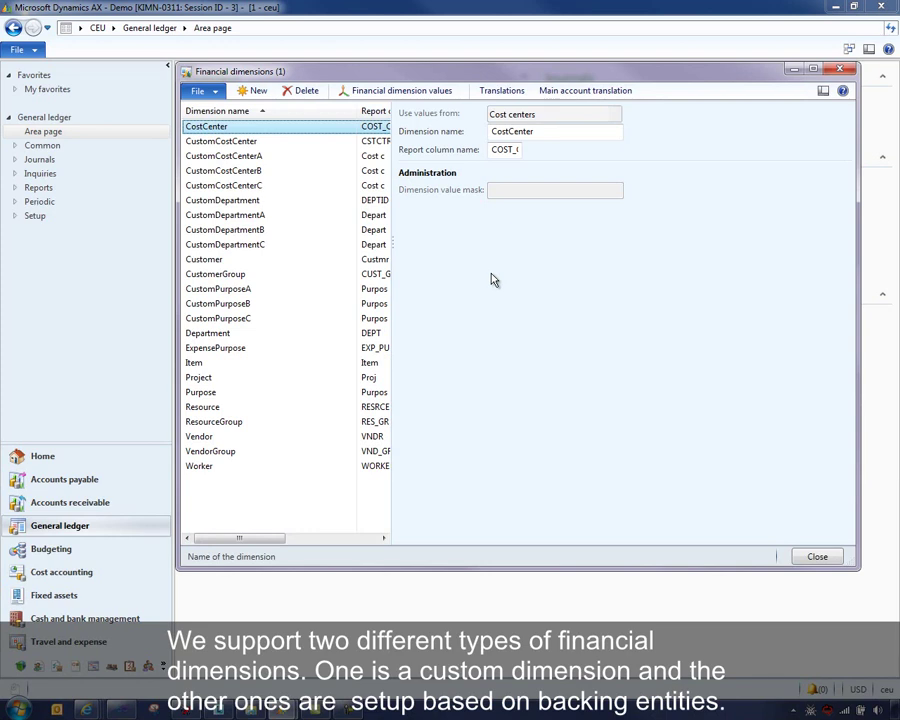
Create a new financial dimension as a custom dimension named Region, leaving the report column name blank
left_click(253, 90)
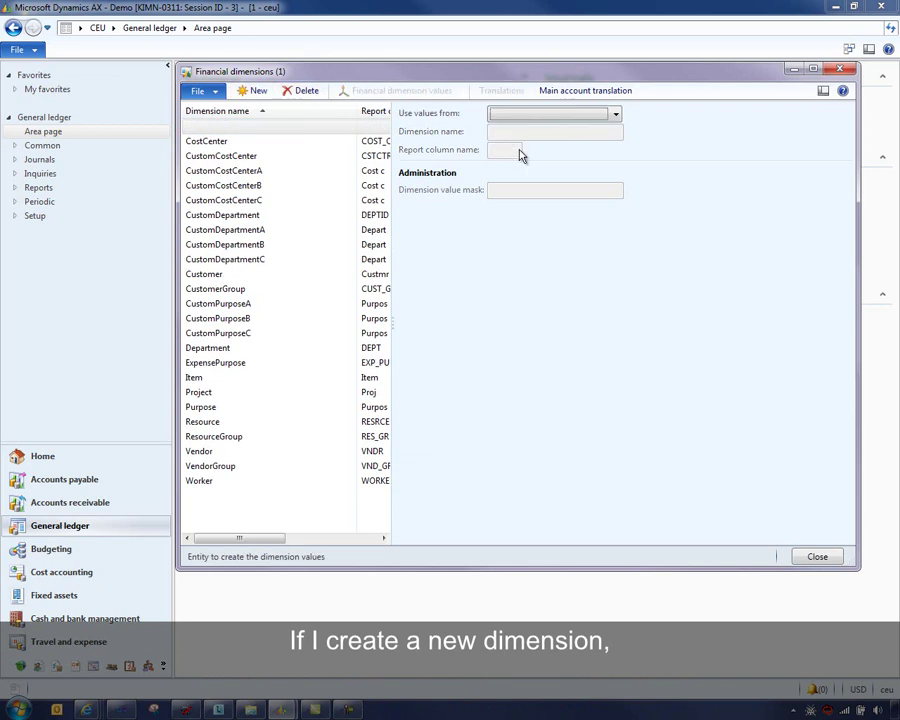
left_click(616, 116)
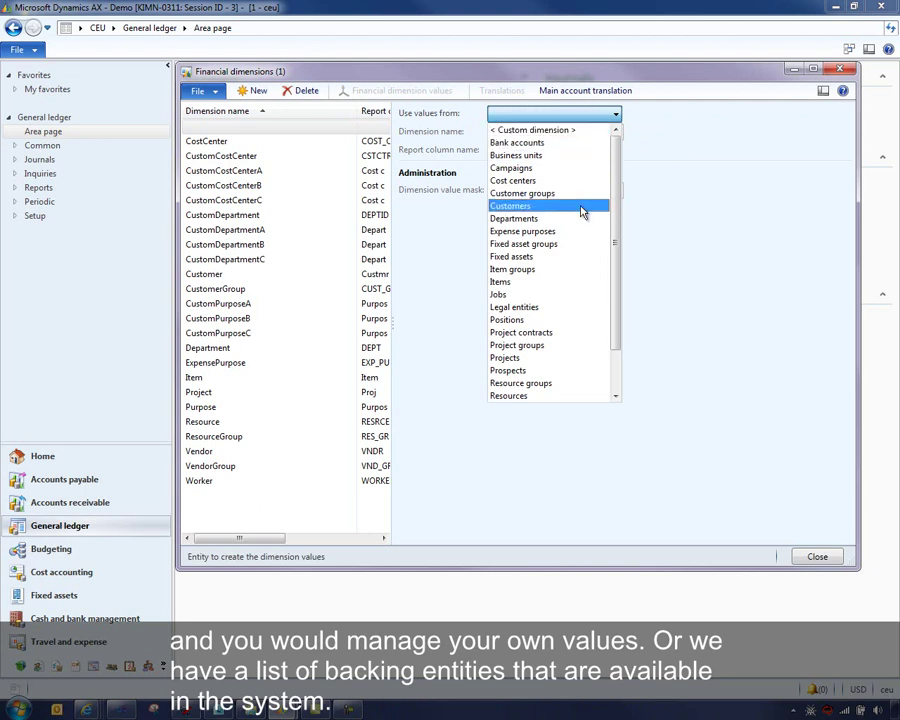
left_click(616, 396)
left_click(616, 396)
left_click(616, 396)
left_click(616, 396)
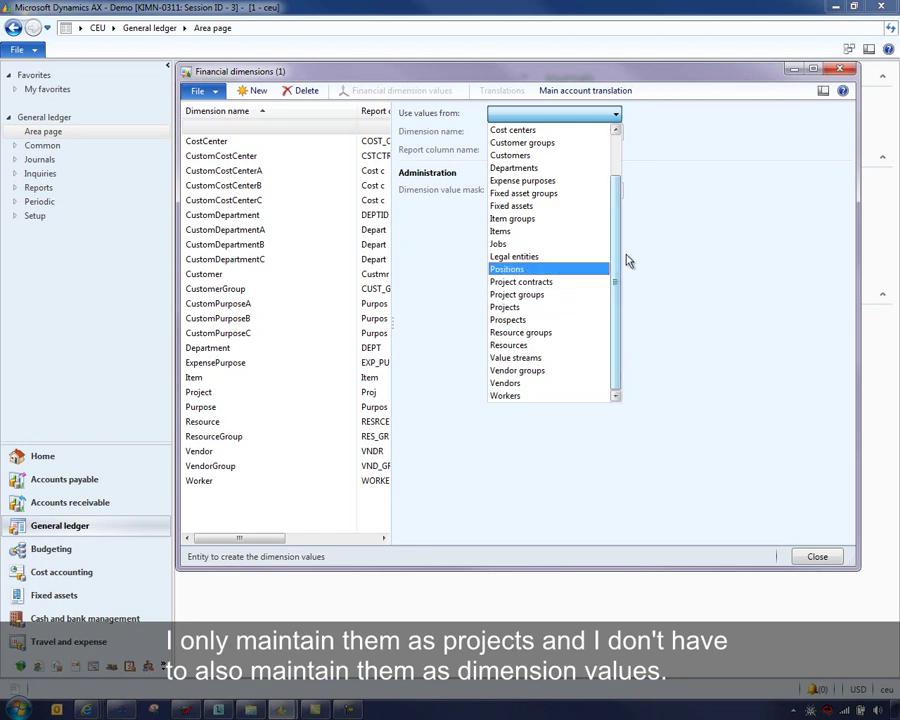
left_click_drag(619, 261, 593, 140)
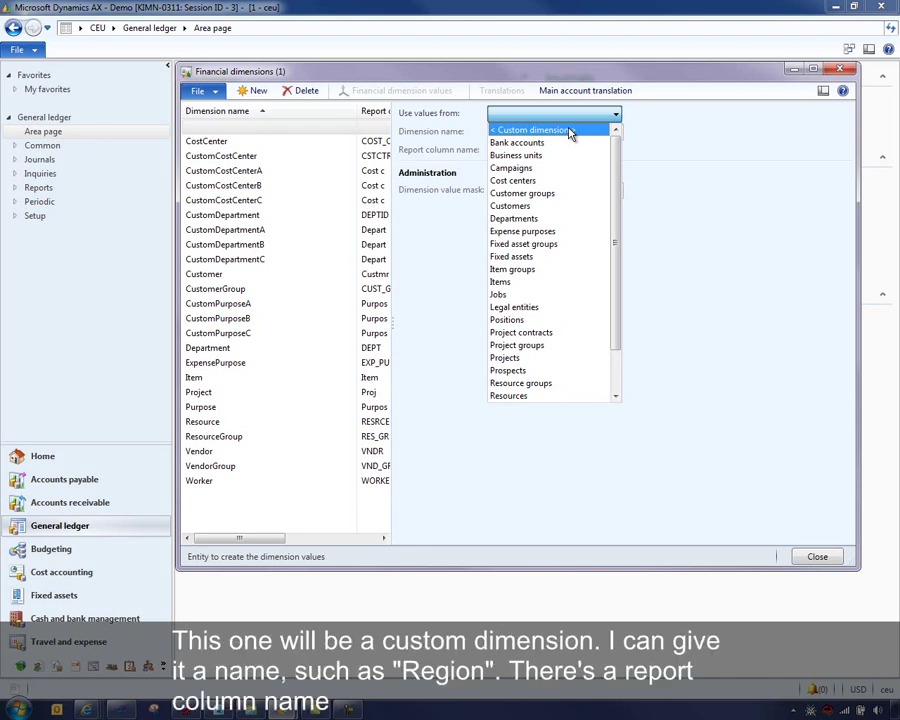
left_click(570, 133)
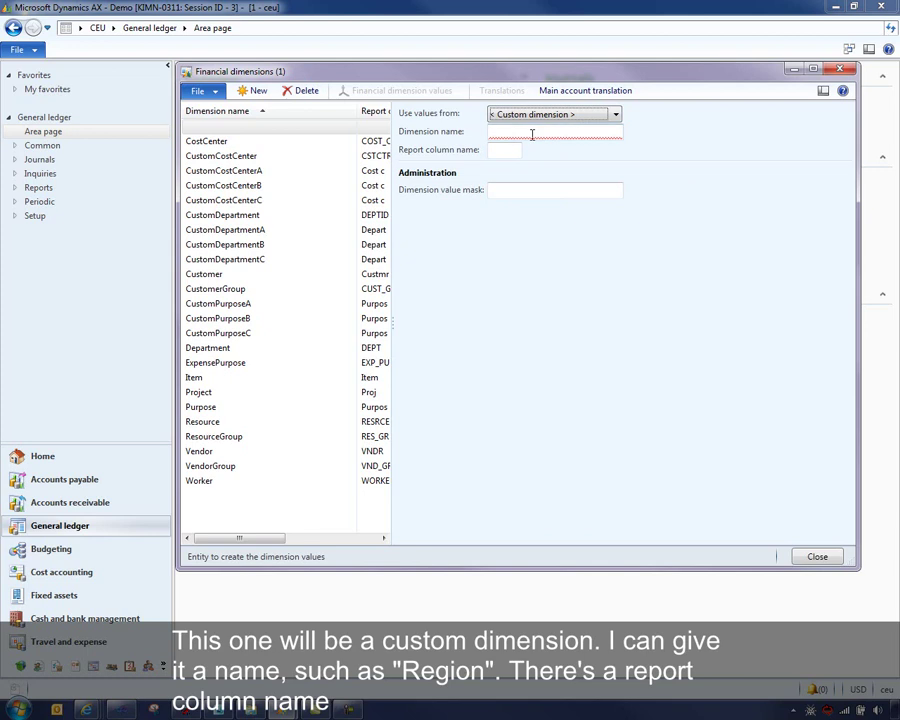
type("Region")
key("Tab")
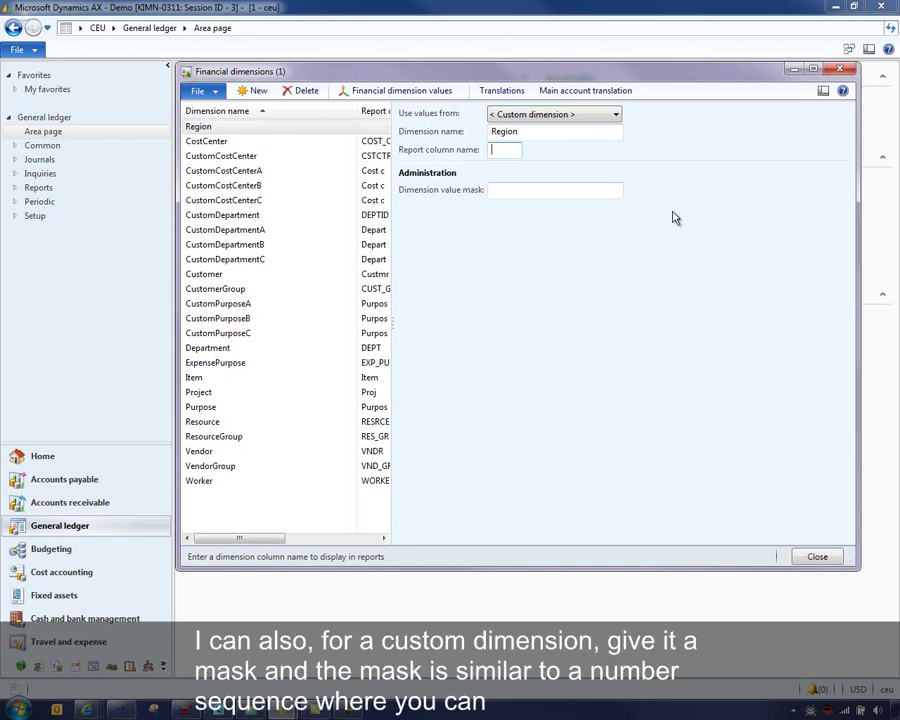
key("Tab")
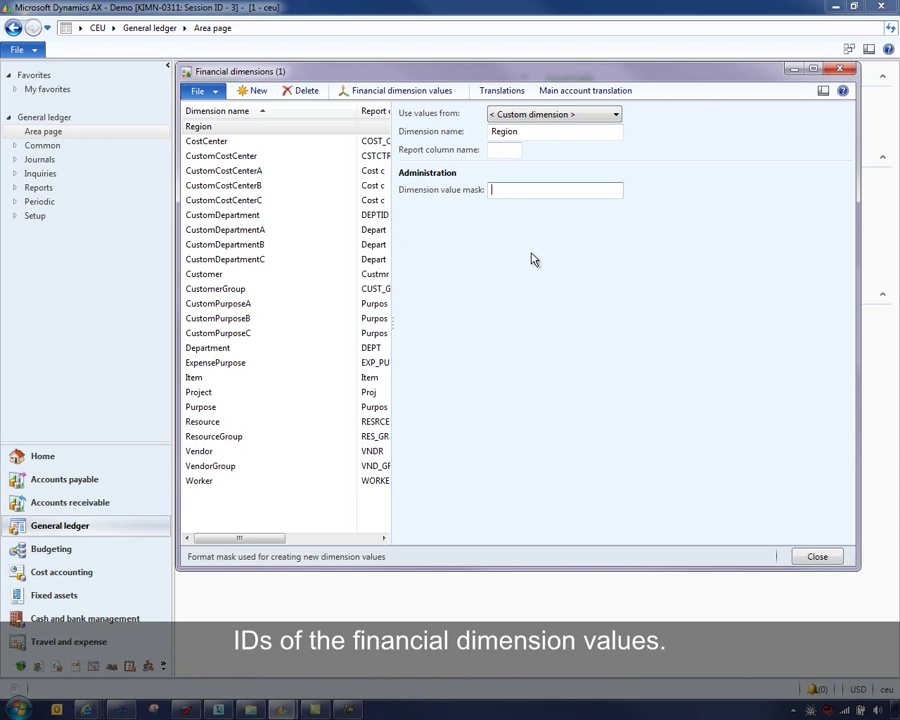
Add a financial dimension value Region 1 with the description Region 1 to the Region dimension
left_click(398, 93)
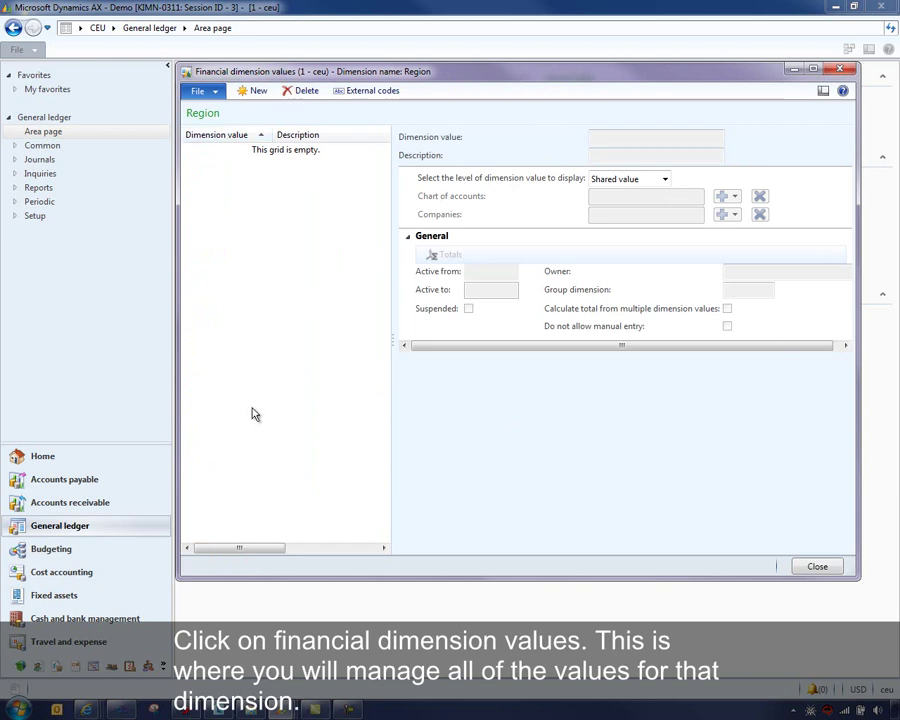
left_click(257, 91)
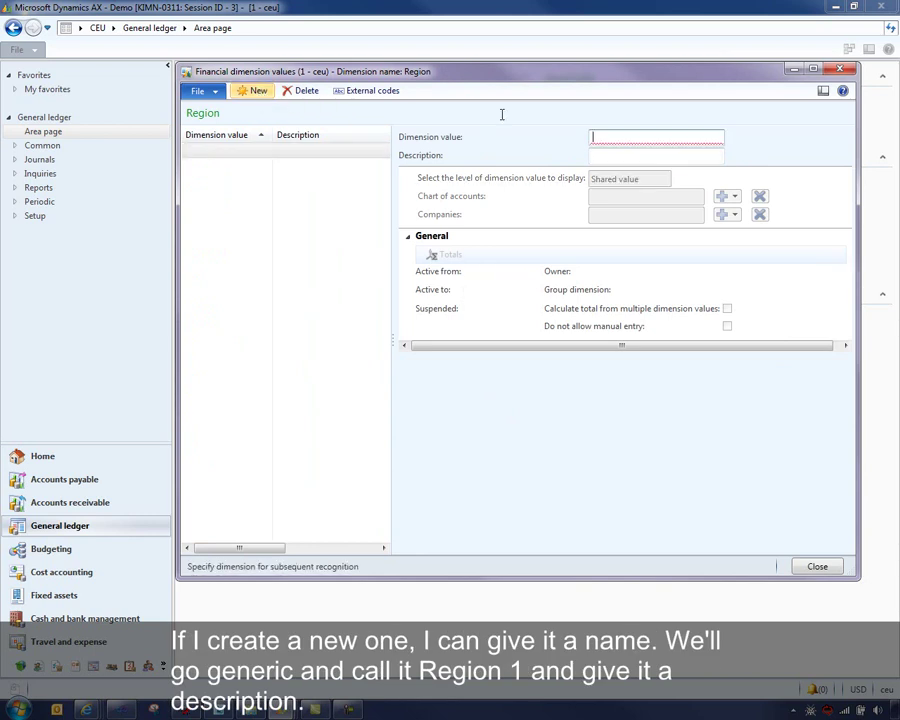
type("REgi")
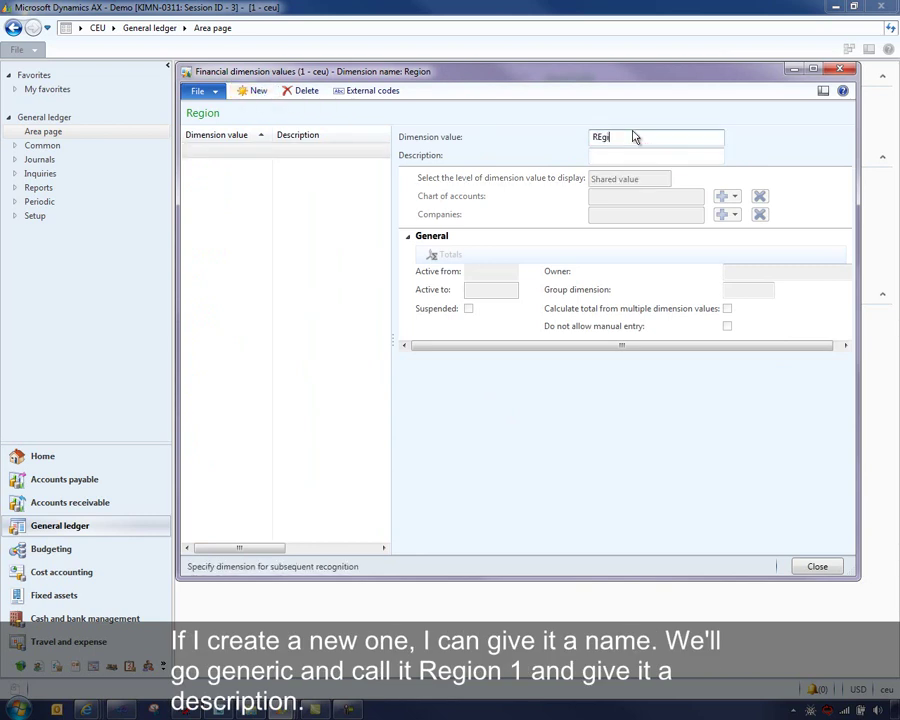
key("BackSpace")
key("BackSpace")
key("BackSpace")
type("egion 1")
key("Tab")
type("Region 1")
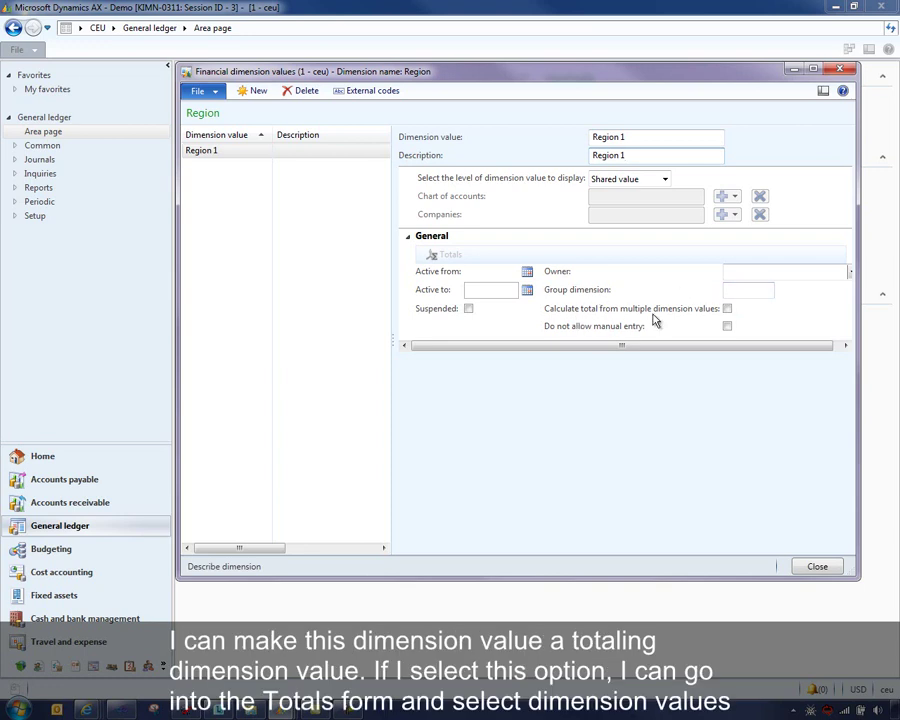
Try the option to calculate the total from multiple dimension values for Region 1, and clear it again
left_click(727, 310)
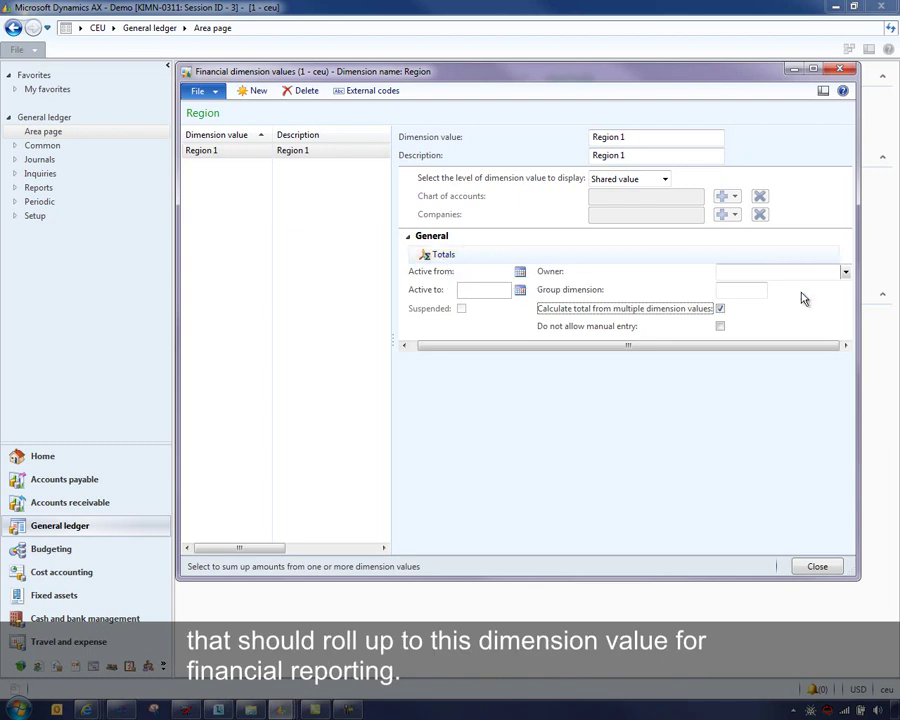
left_click(720, 308)
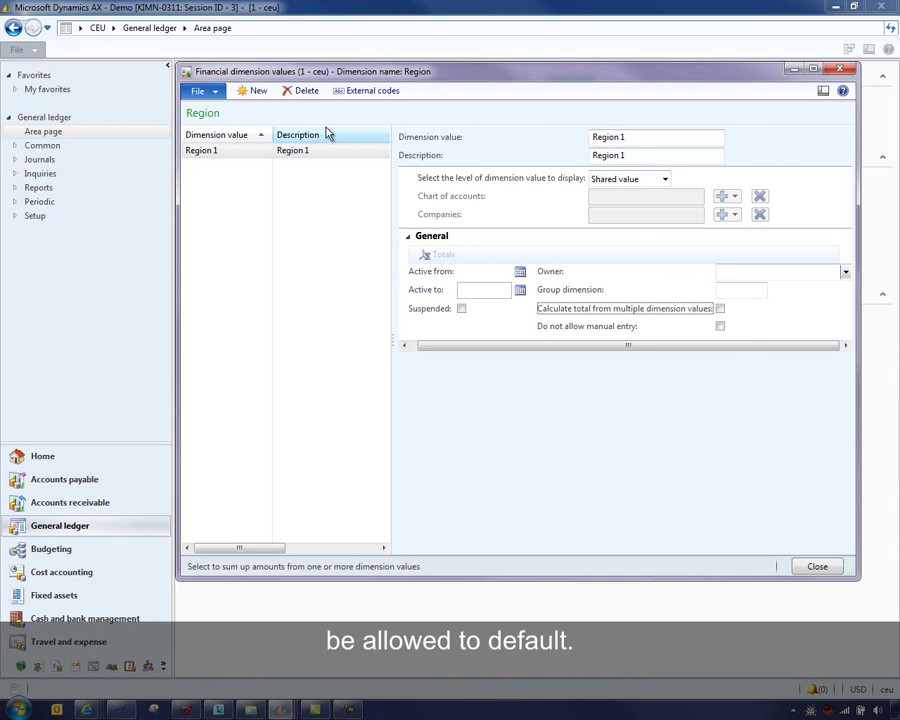
Add a second Region dimension value, Region 2, with the description Region 2
left_click(255, 92)
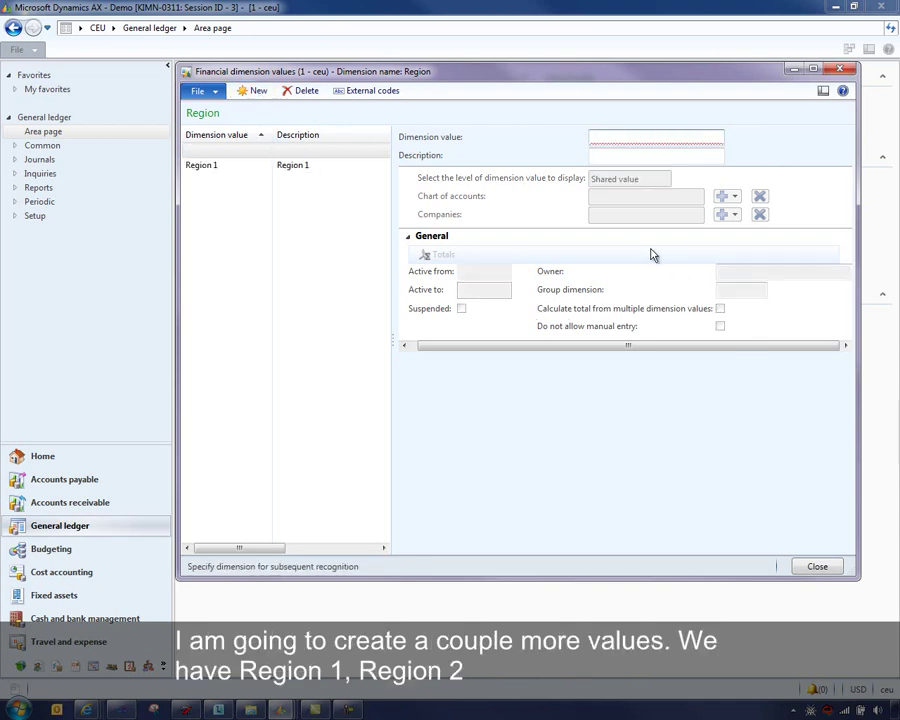
type("R")
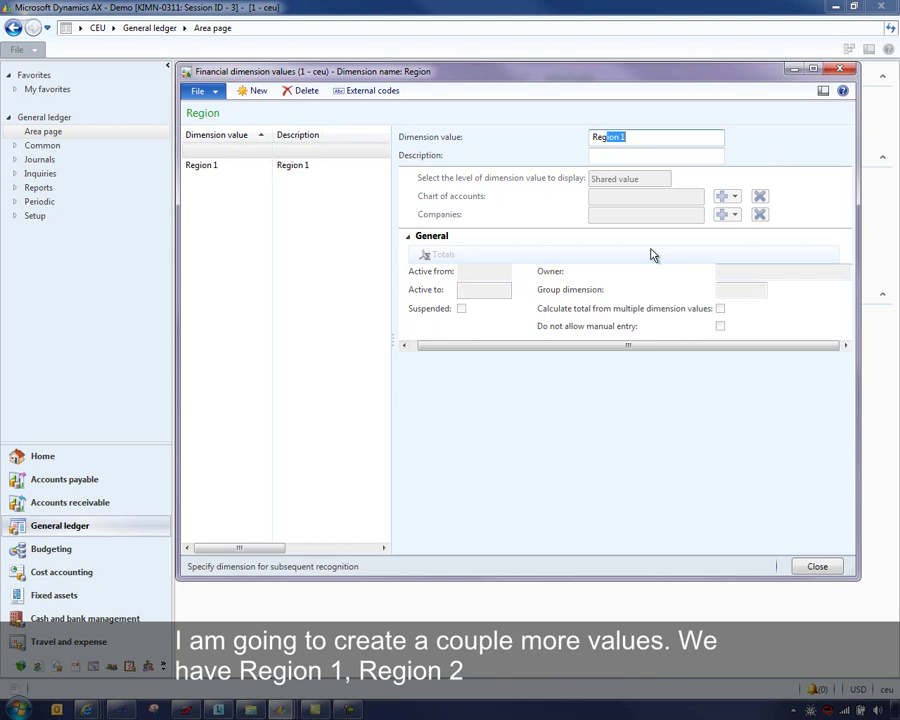
type("egion 2")
key("Tab")
type("Region")
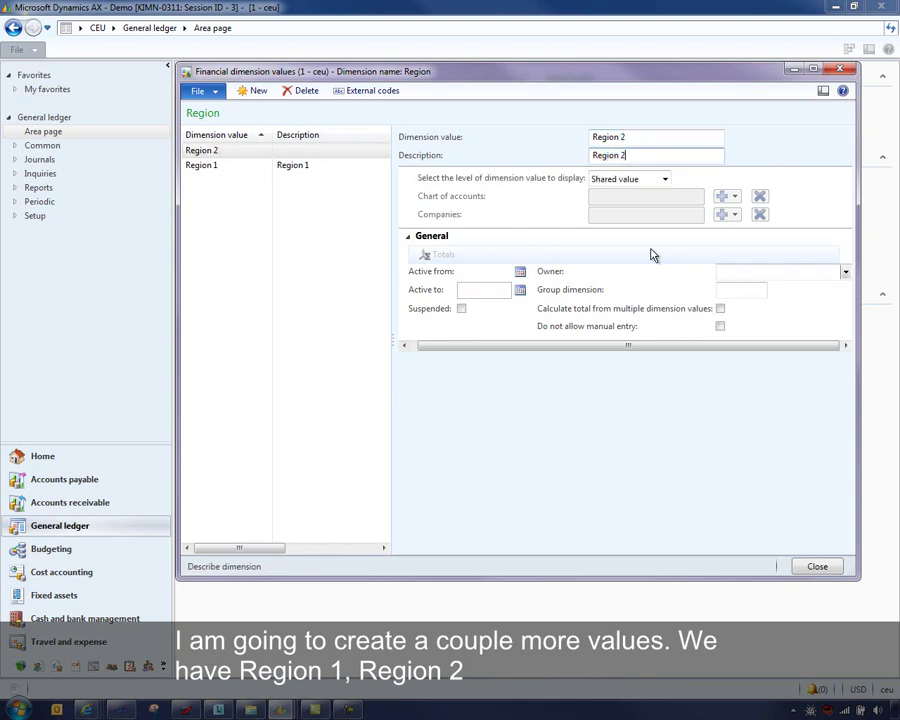
type(" 2")
Add a third dimension value, Region 3, with the description Region 3, save it and close the values form
key("ctrl+n")
type("R")
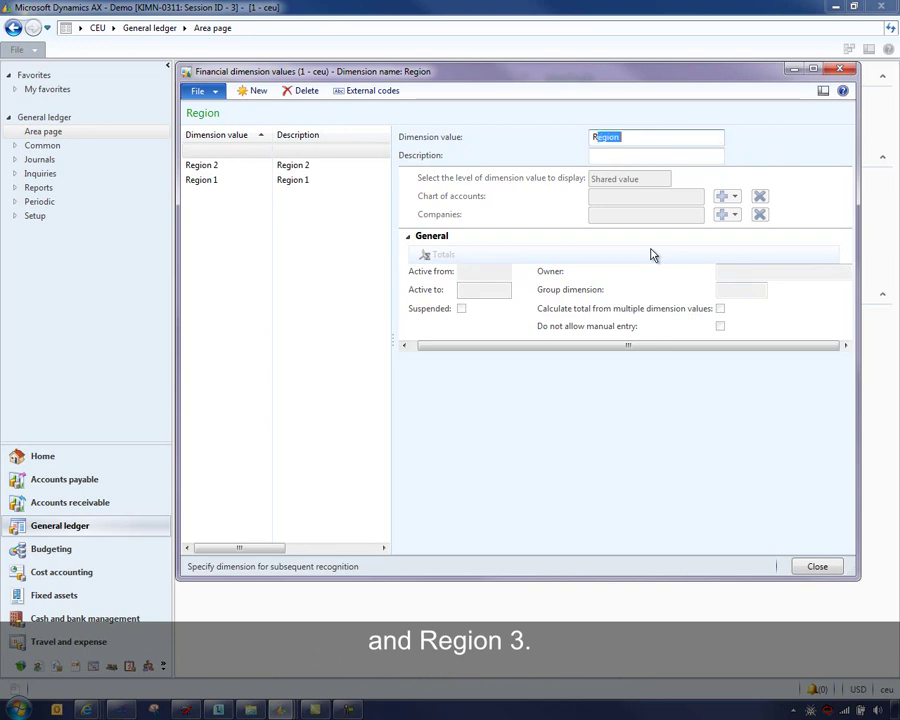
type("egion 3")
key("Tab")
type("Region")
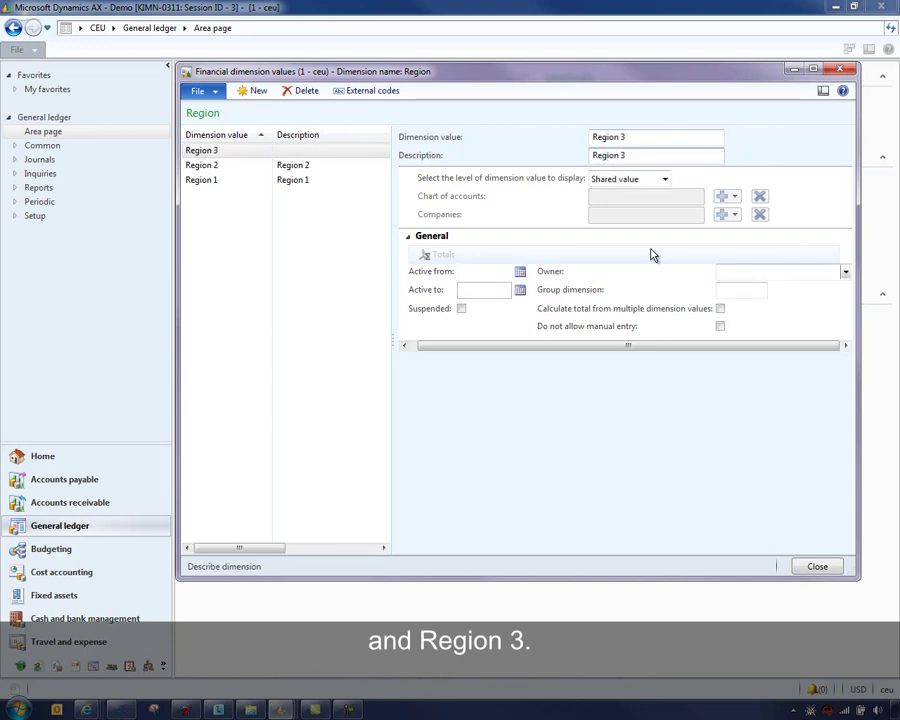
type(" 3")
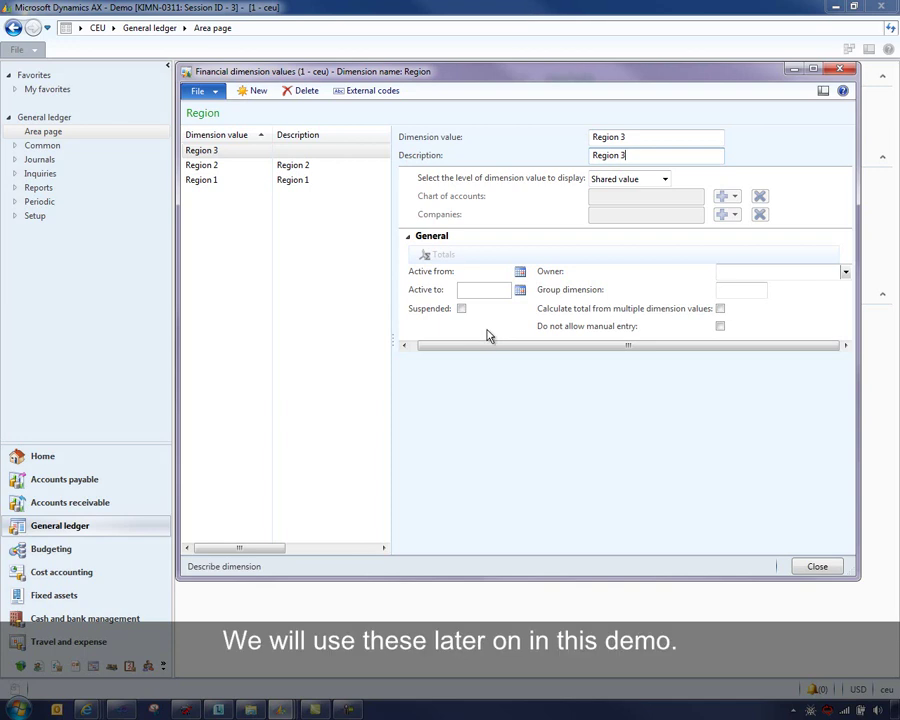
key("ctrl+s")
left_click(427, 200)
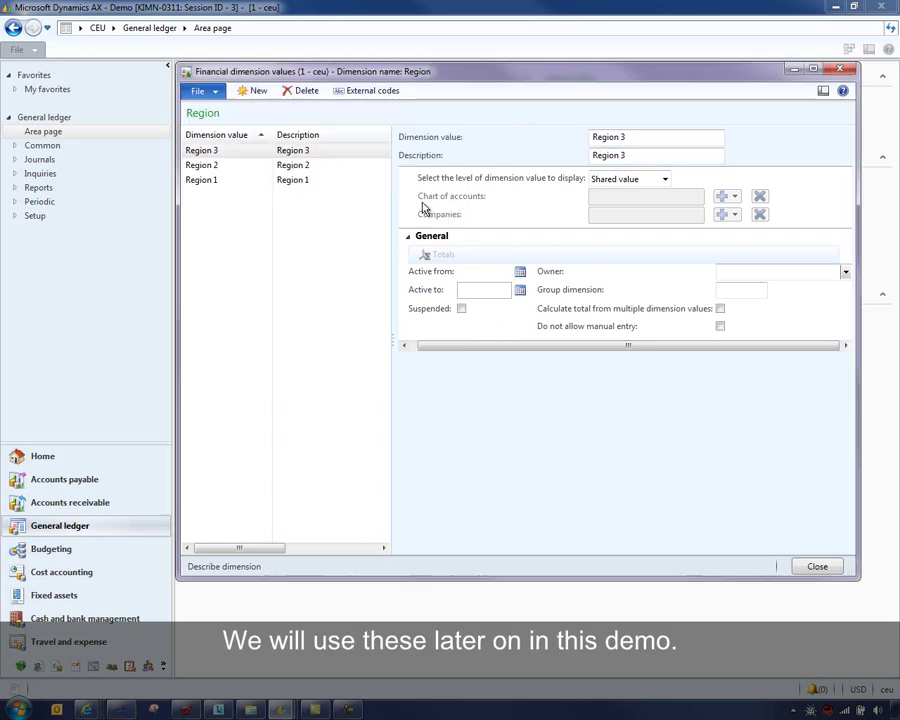
left_click(816, 567)
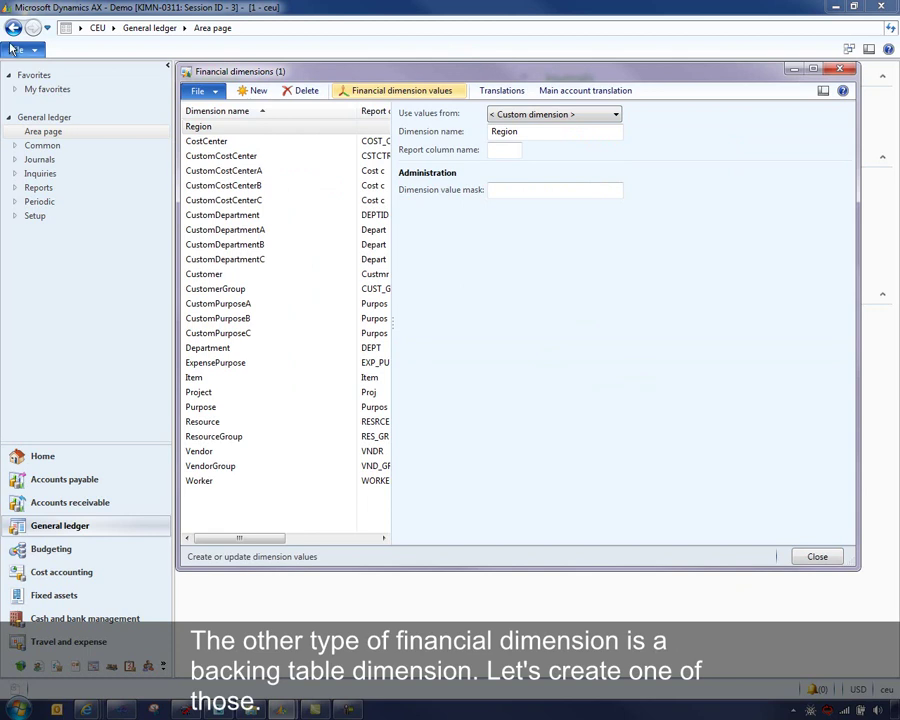
Create another financial dimension that uses values from Campaigns, keeping the default name Campaign
left_click(245, 90)
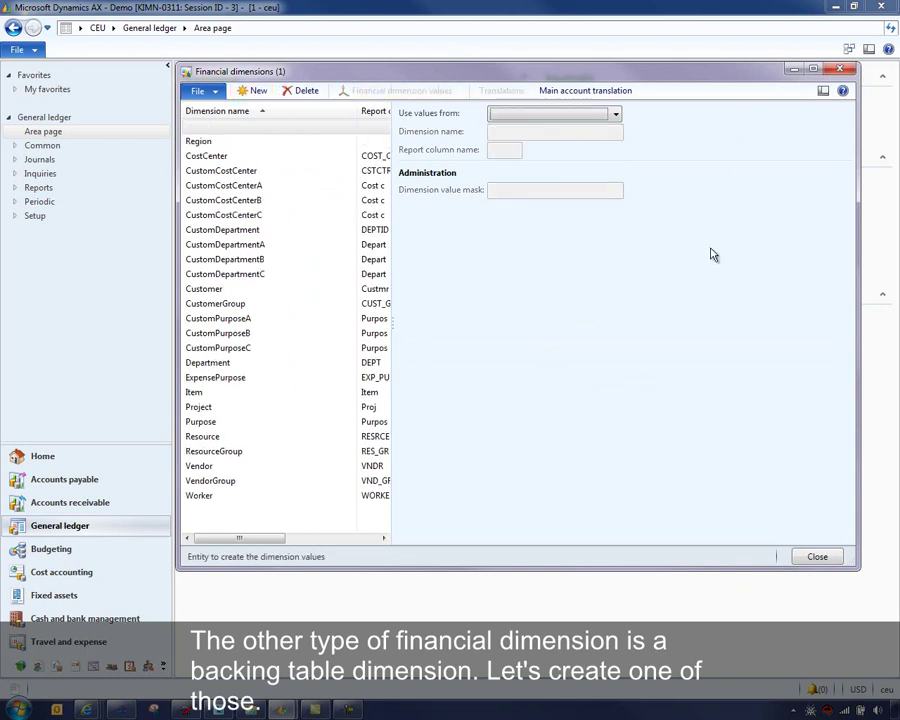
left_click(620, 119)
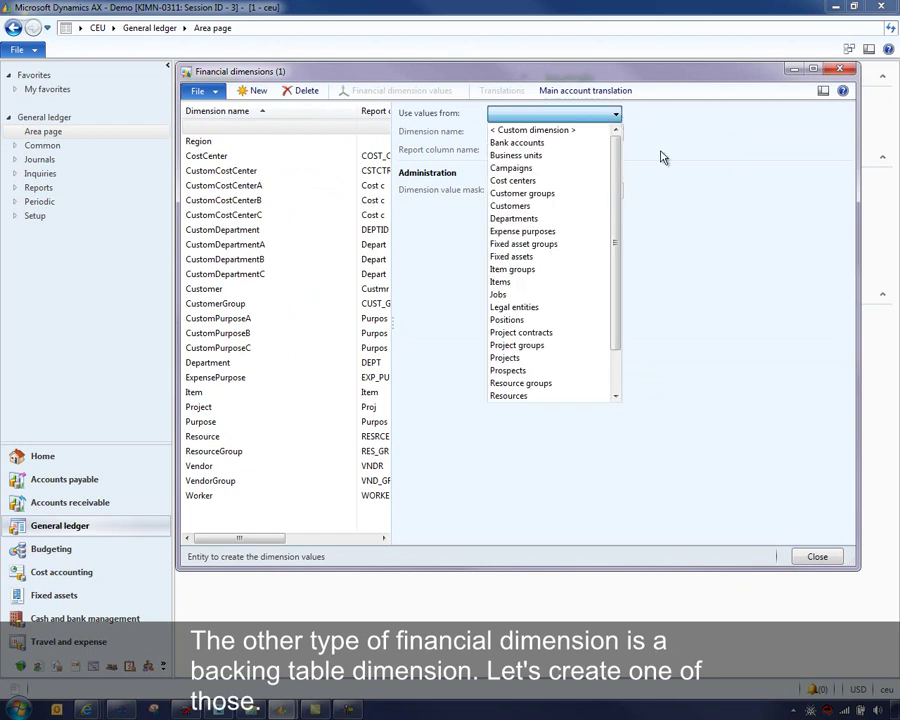
left_click(535, 172)
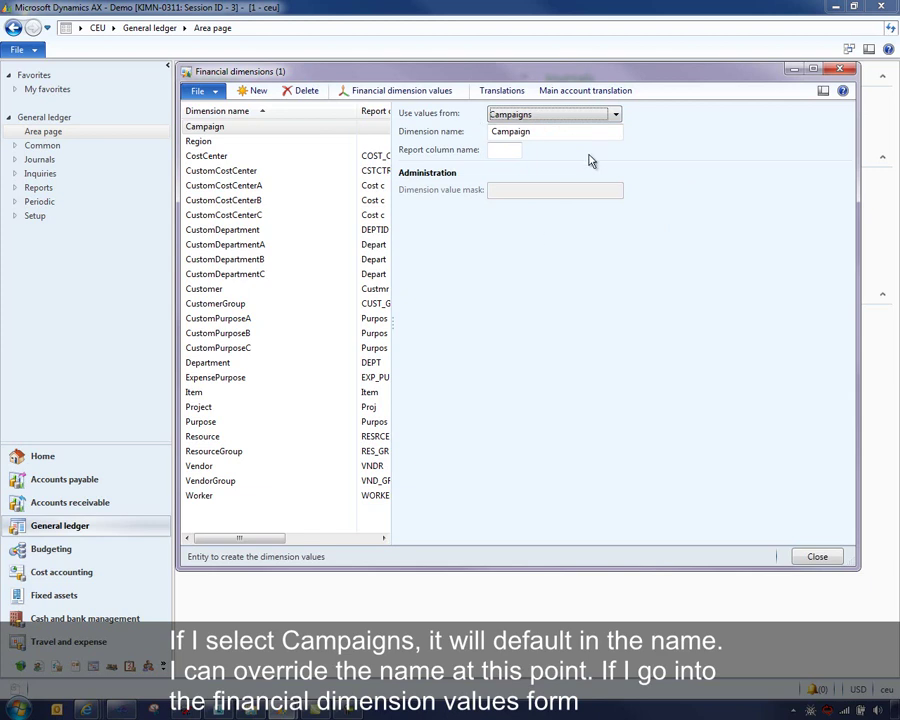
left_click(543, 135)
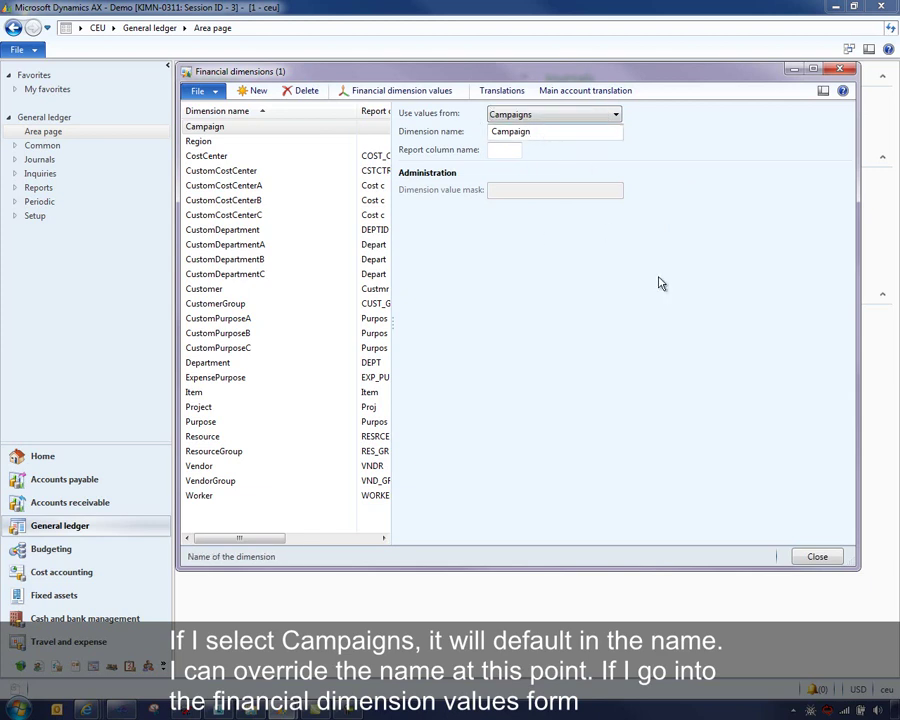
Open the Campaign dimension's values and examine which company each belongs to, including the Home Theater Promo value
left_click(401, 91)
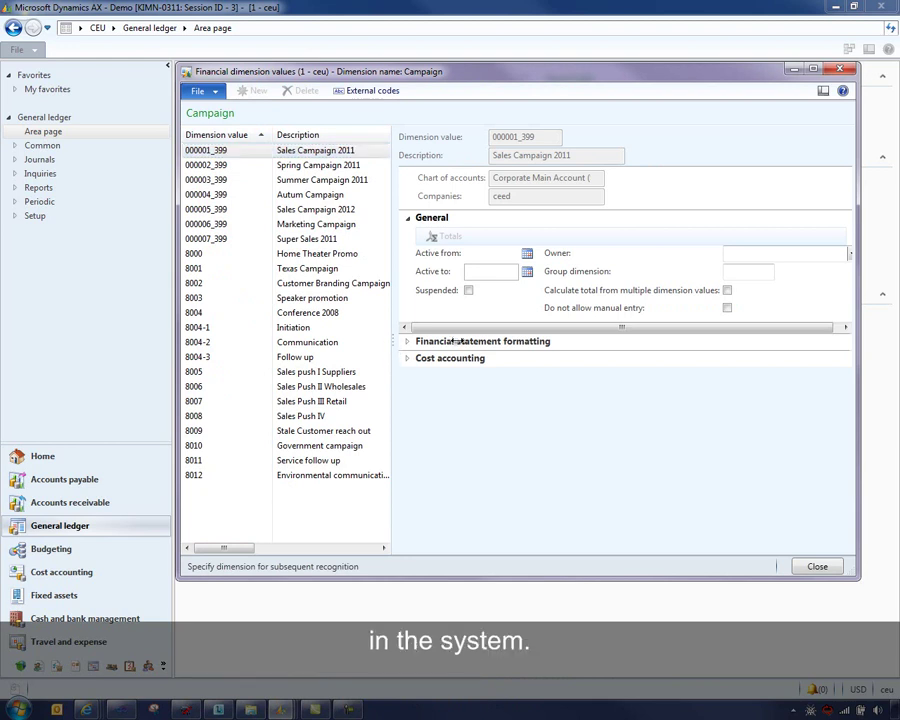
left_click_drag(394, 346, 481, 341)
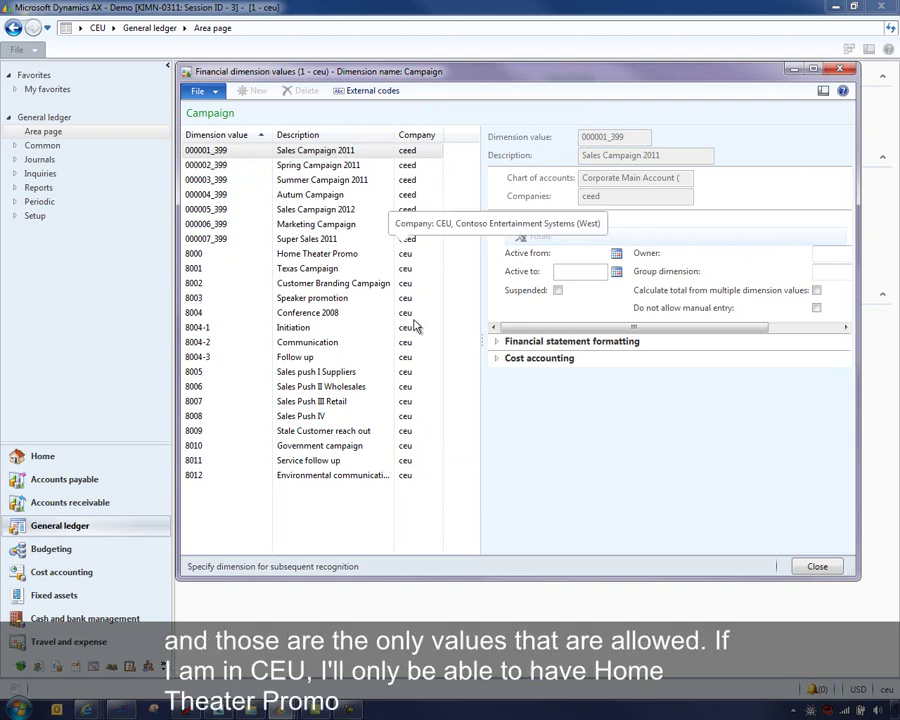
left_click(318, 255)
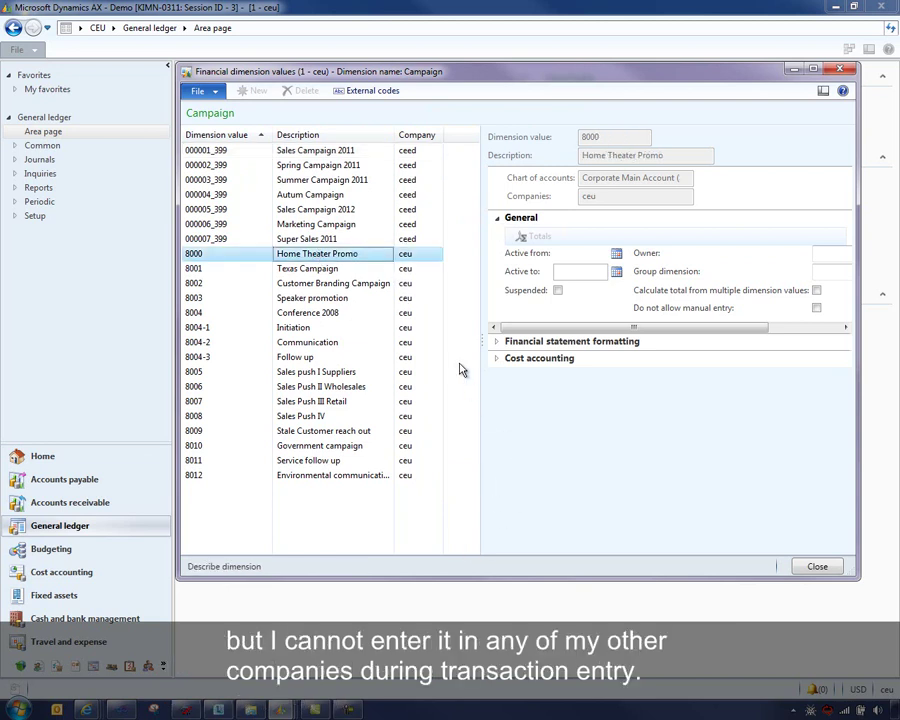
left_click_drag(482, 344, 341, 346)
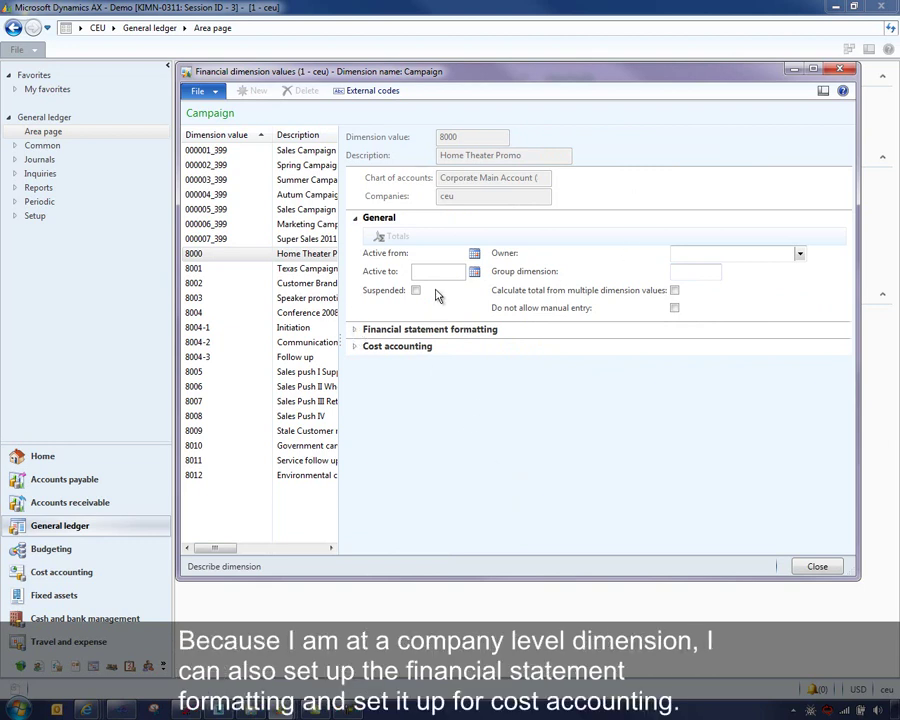
Review the financial statement formatting and cost accounting options of the Home Theater Promo value, and close the values form
left_click(354, 329)
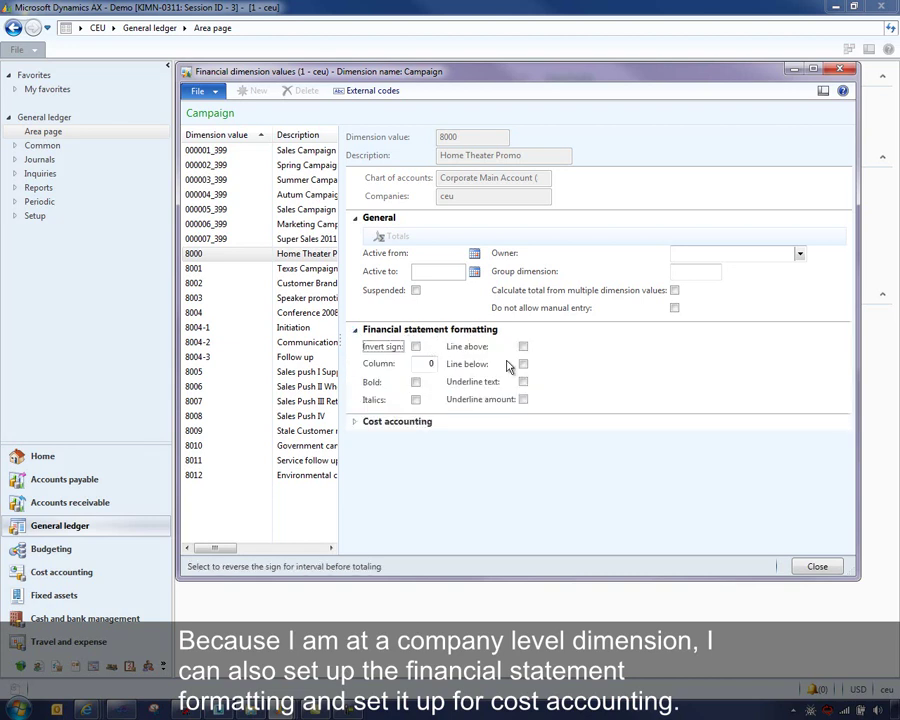
left_click(372, 421)
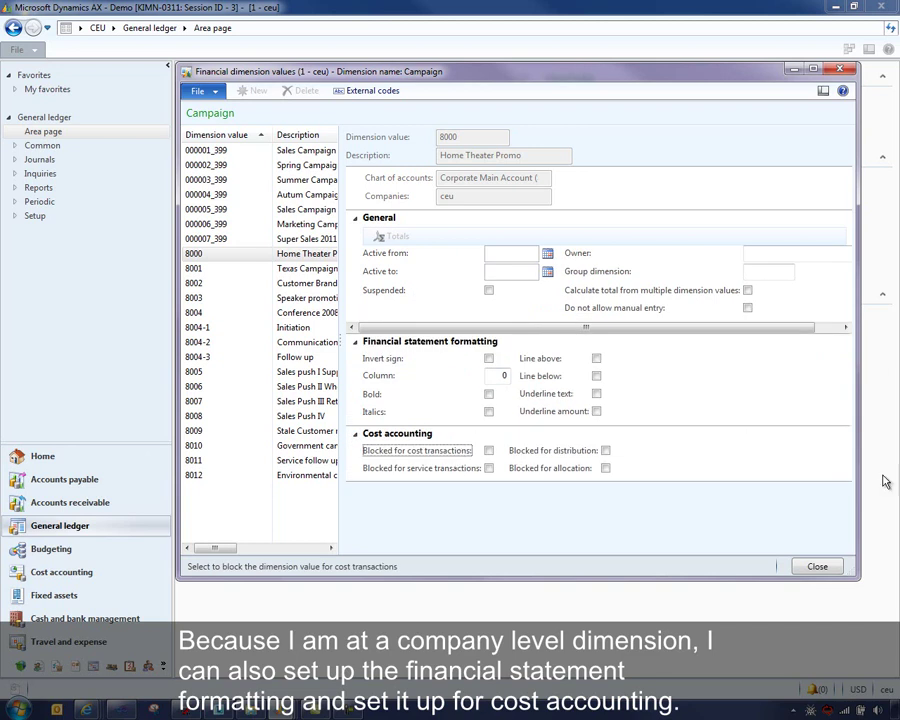
left_click(817, 566)
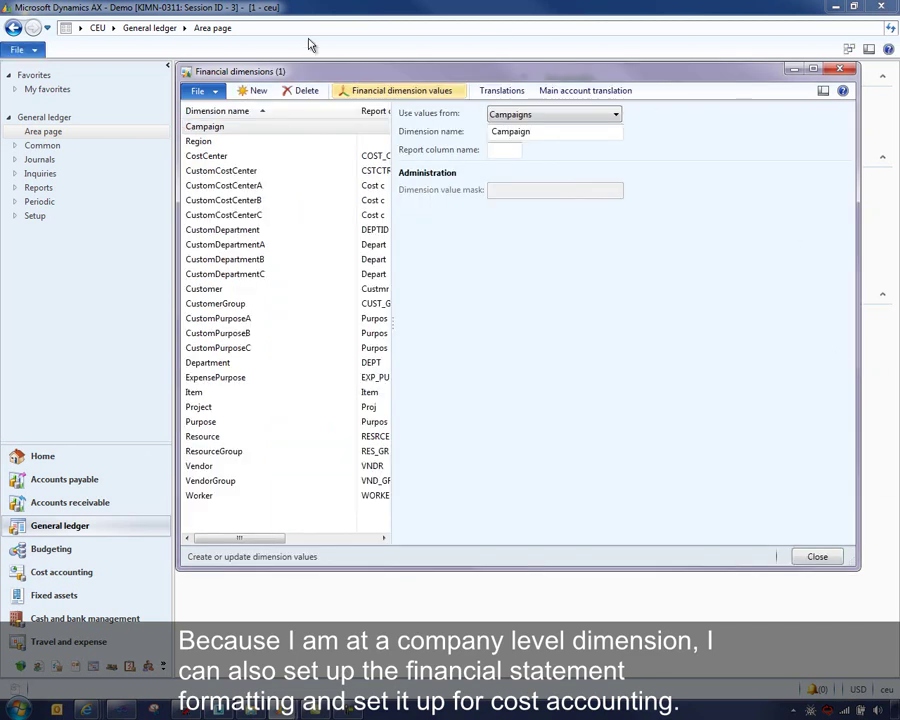
Open the Region dimension's values and view Region 1 at the chart of accounts level
left_click(200, 141)
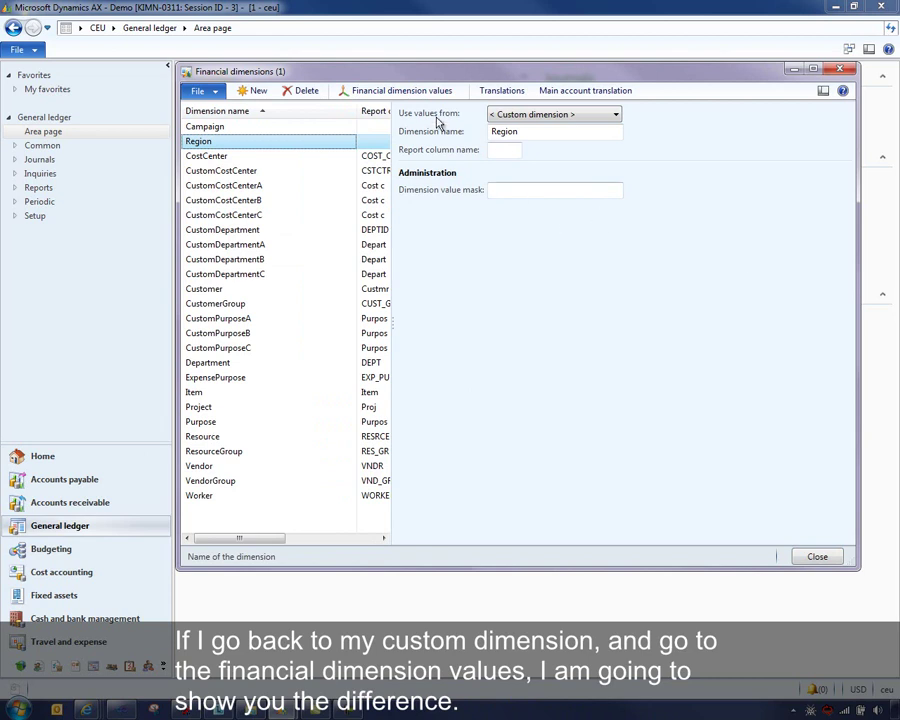
left_click(406, 91)
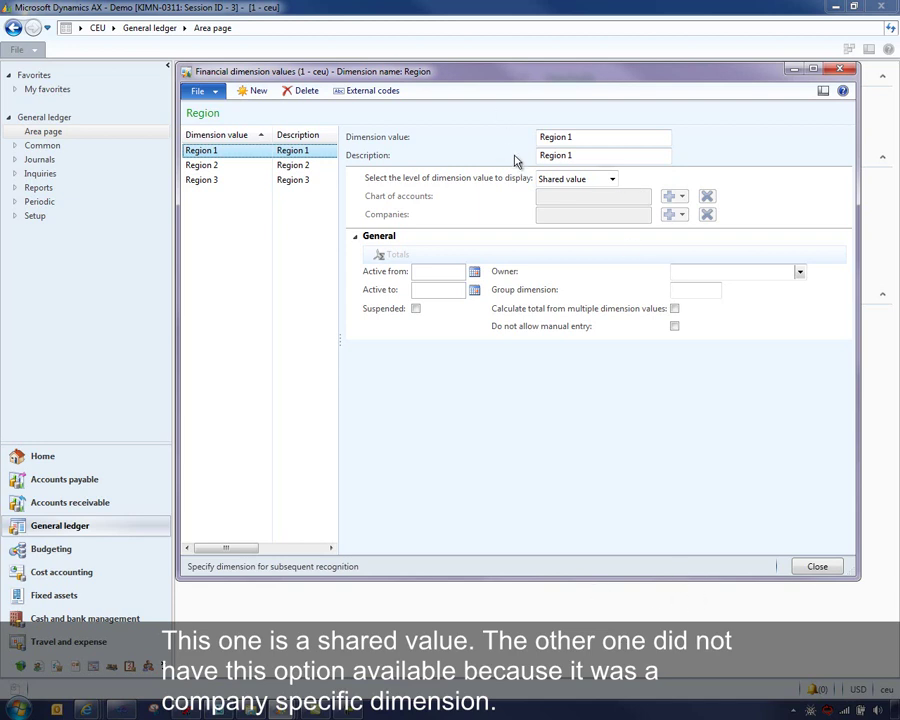
left_click(612, 179)
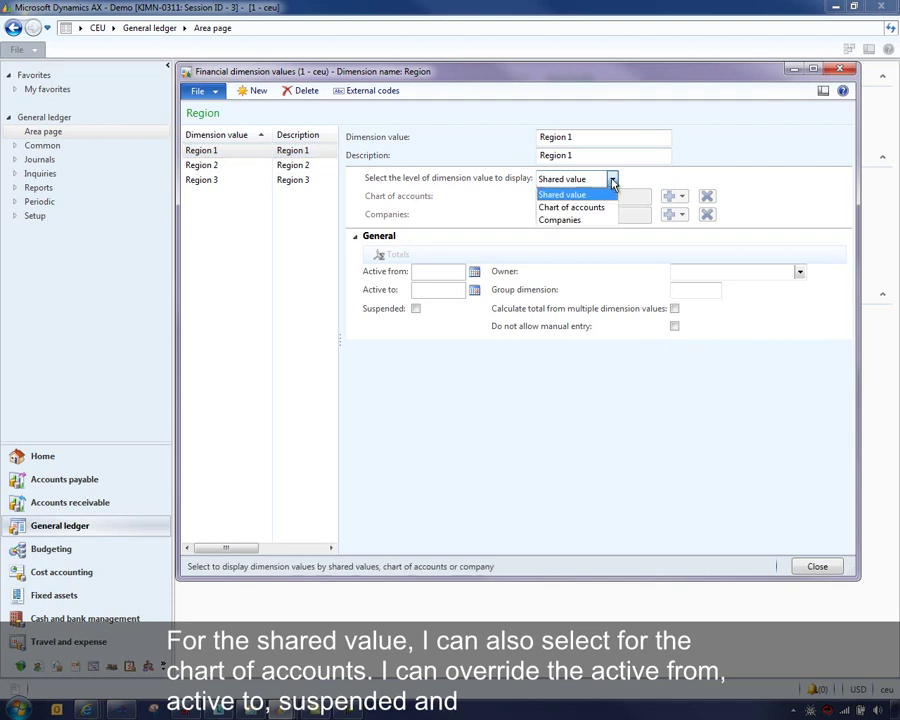
left_click(597, 207)
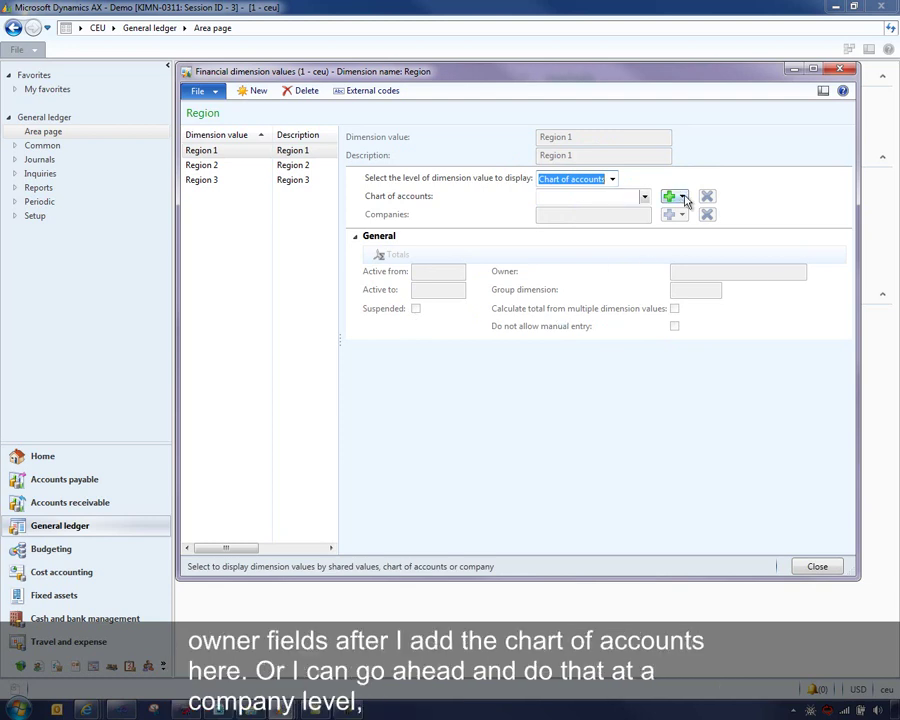
Display Region 1 at the Companies level and add the company CEU to it
left_click(612, 179)
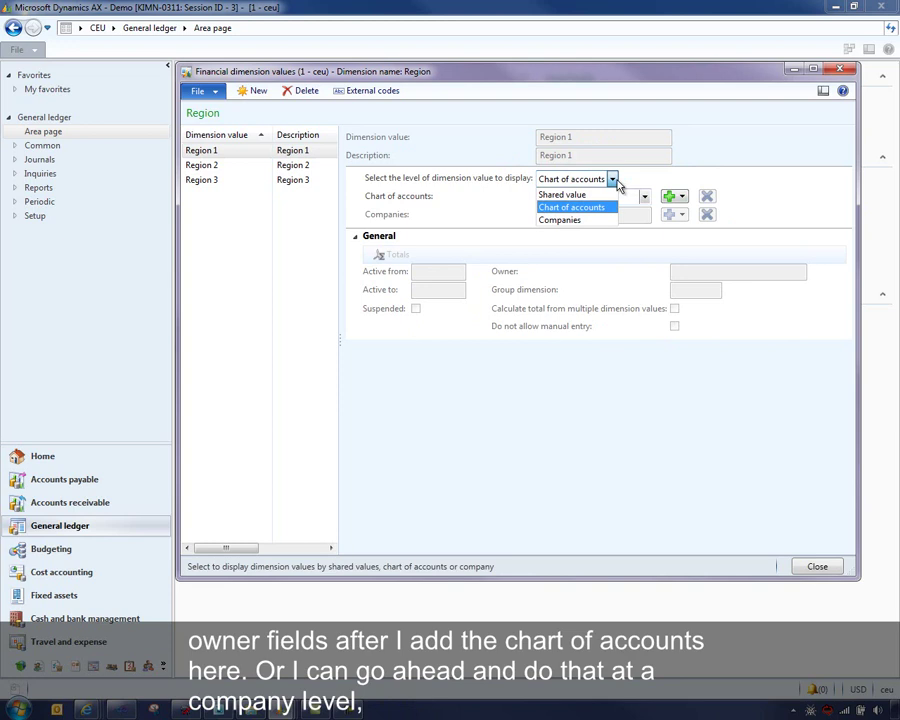
left_click(587, 220)
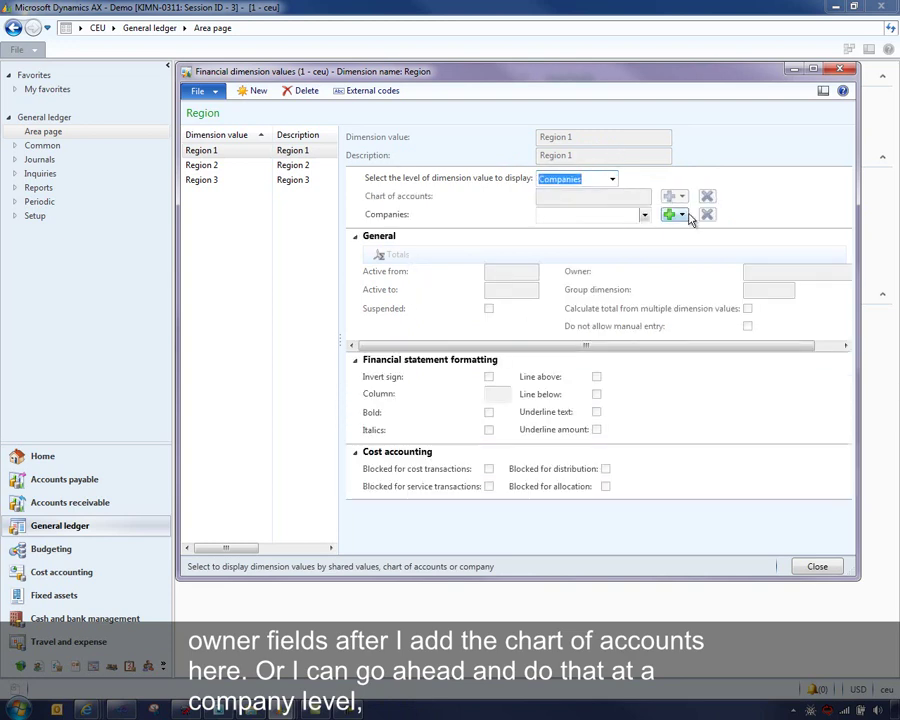
left_click(686, 218)
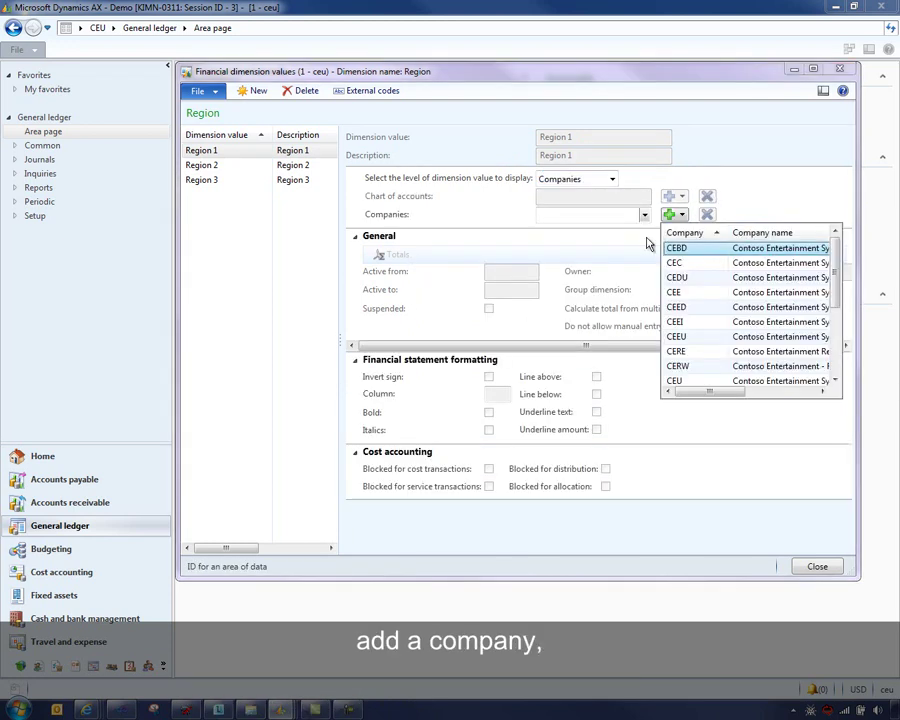
left_click(688, 375)
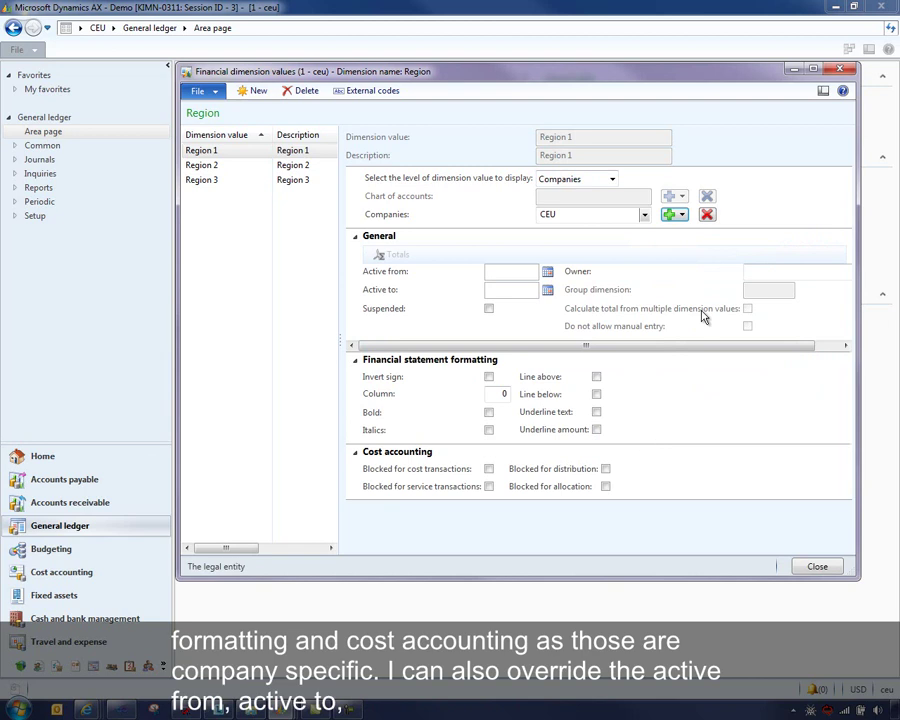
Review Region 1's active from and active to fields for CEU, and close the dimension values and financial dimensions forms
left_click(492, 271)
left_click(476, 289)
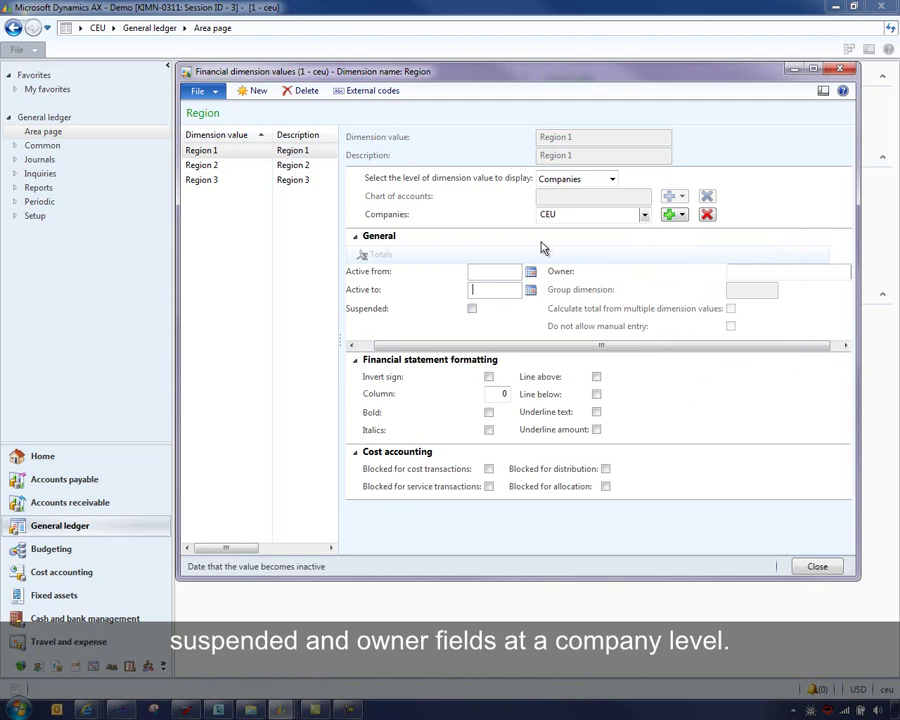
left_click(836, 574)
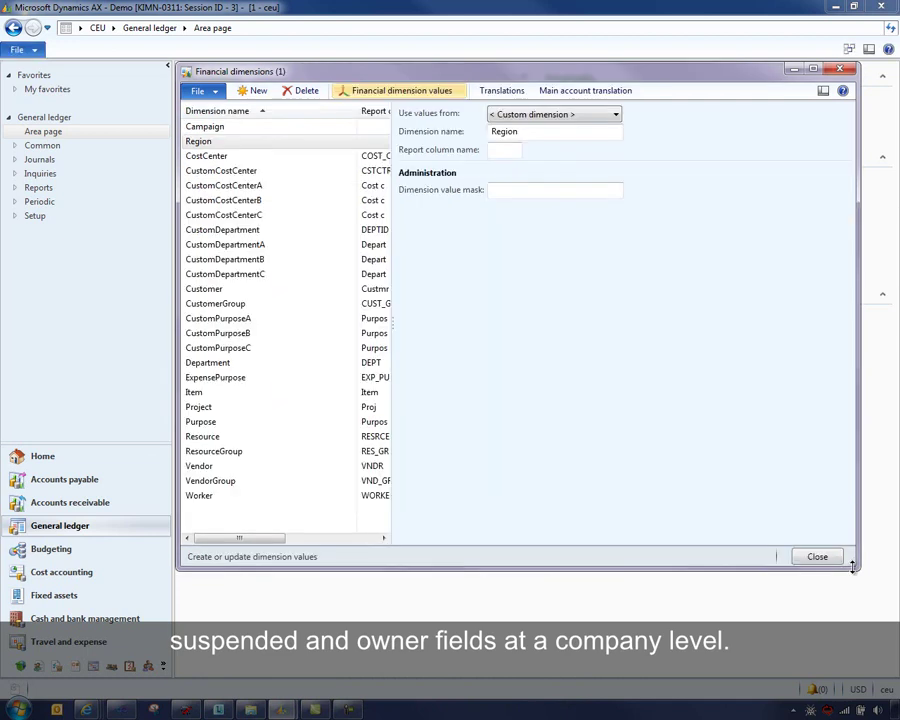
left_click(830, 559)
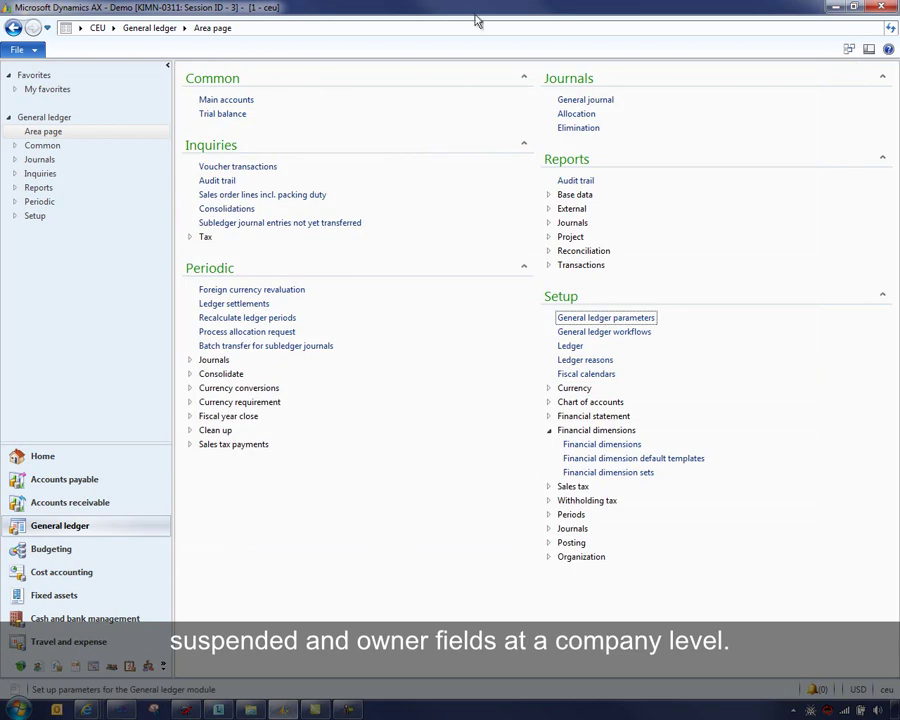
Open the account structure configuration from the General ledger's chart of accounts setup
left_click(549, 430)
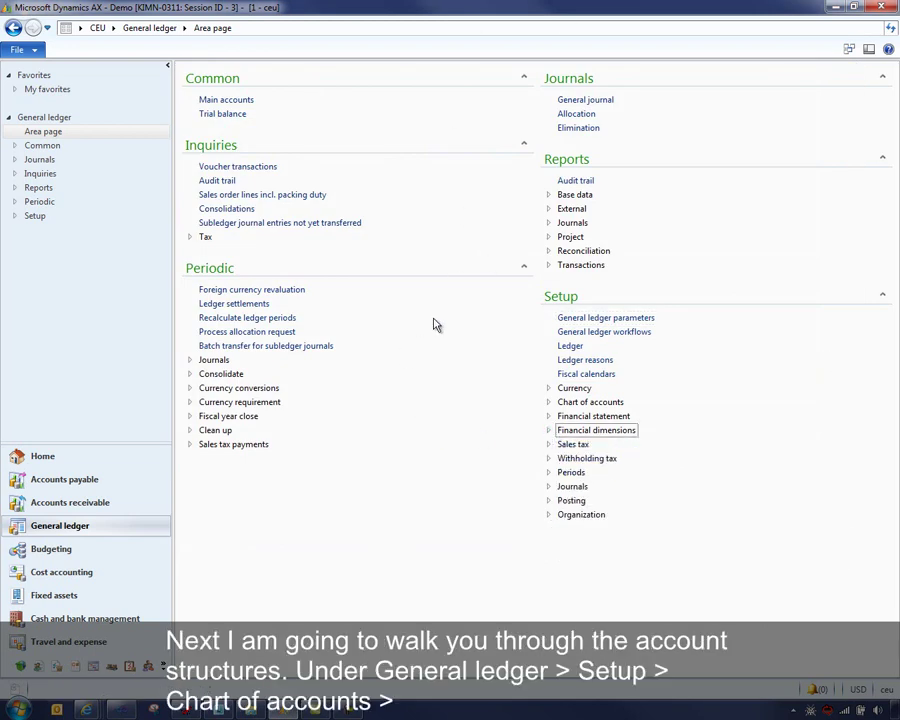
left_click(549, 401)
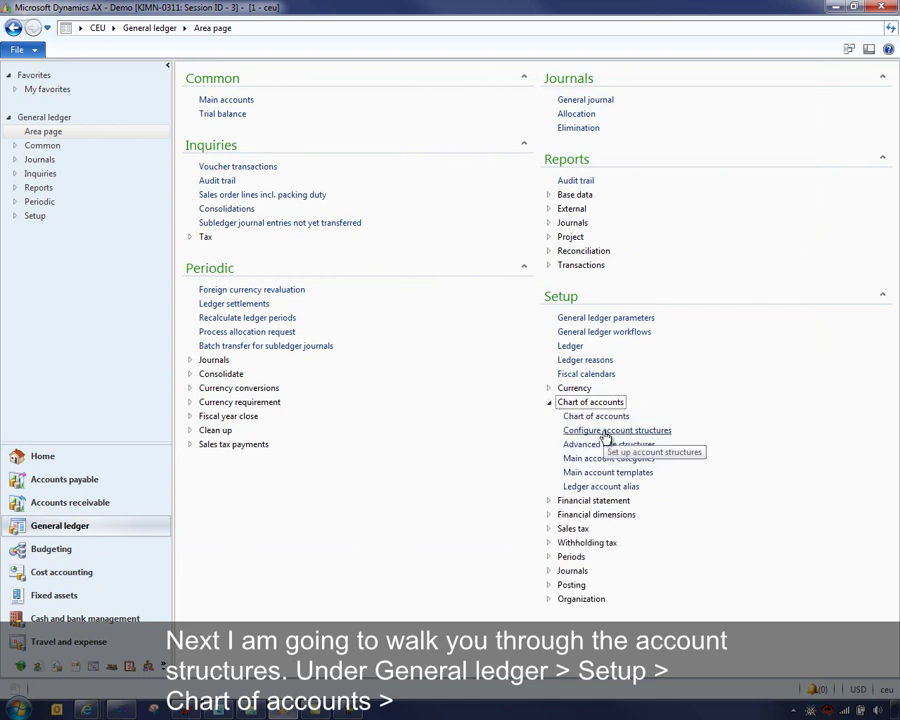
left_click(600, 430)
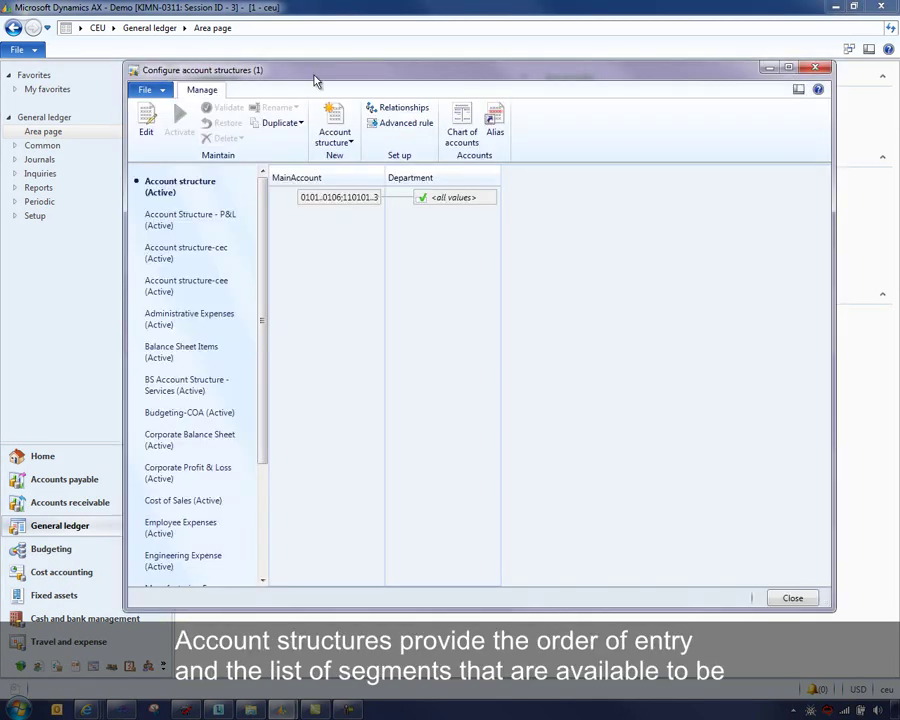
left_click_drag(314, 80, 263, 78)
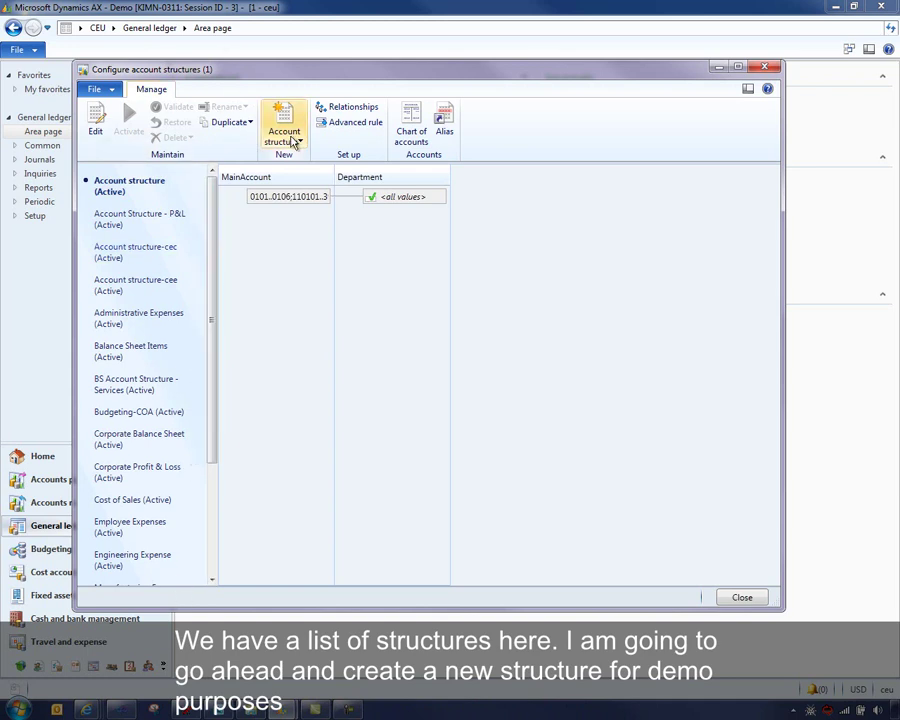
Create an account structure named Demo with the description Demo Structure, without automatically adding the main account
left_click(294, 142)
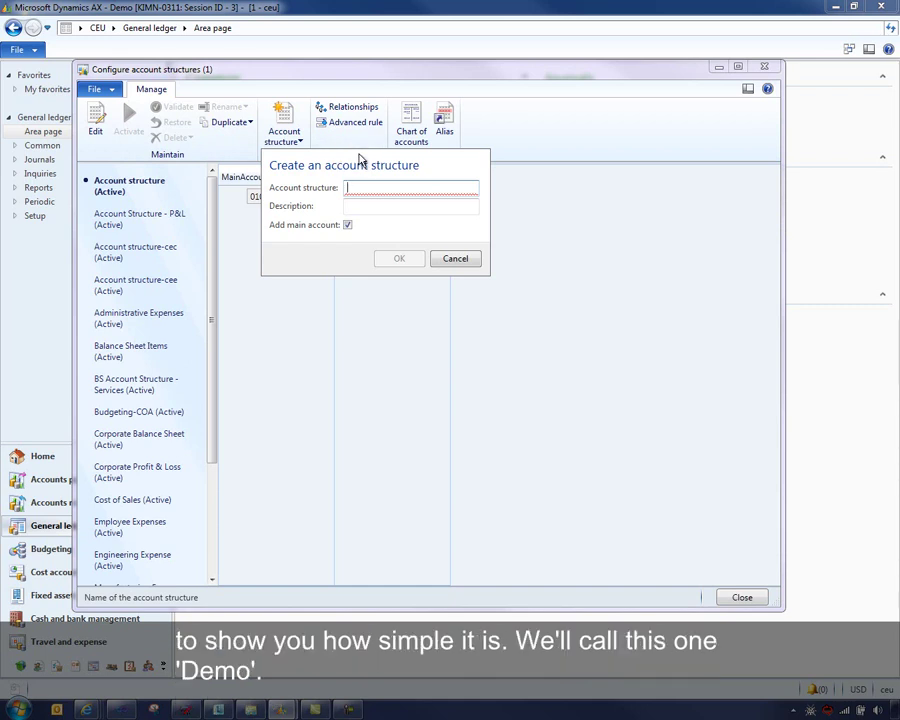
type("Demo")
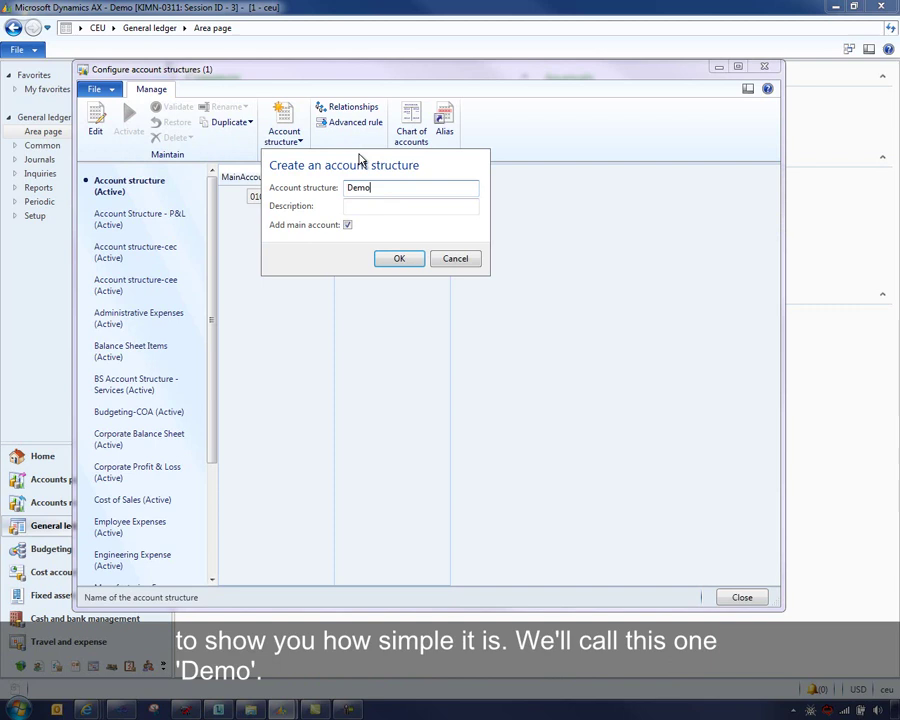
key("Tab")
type("Demo S")
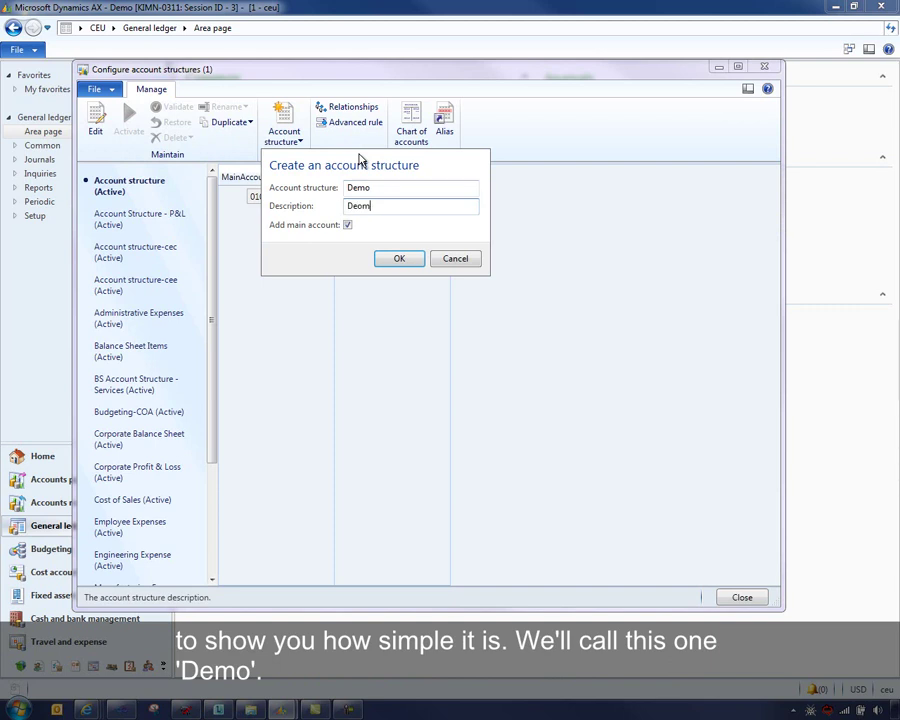
key("BackSpace")
key("BackSpace")
key("BackSpace")
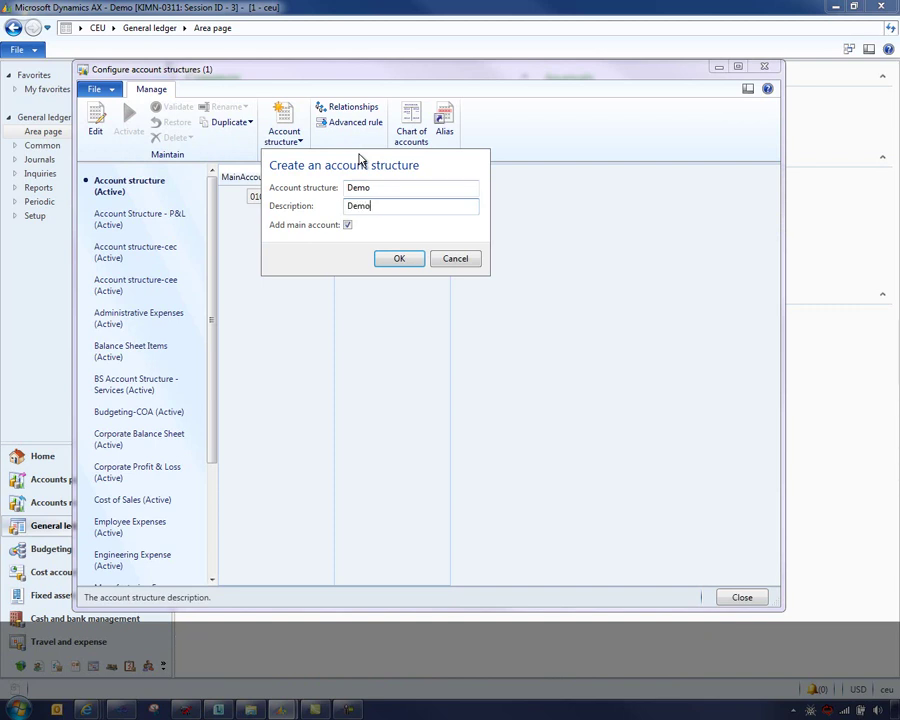
type("o Structure")
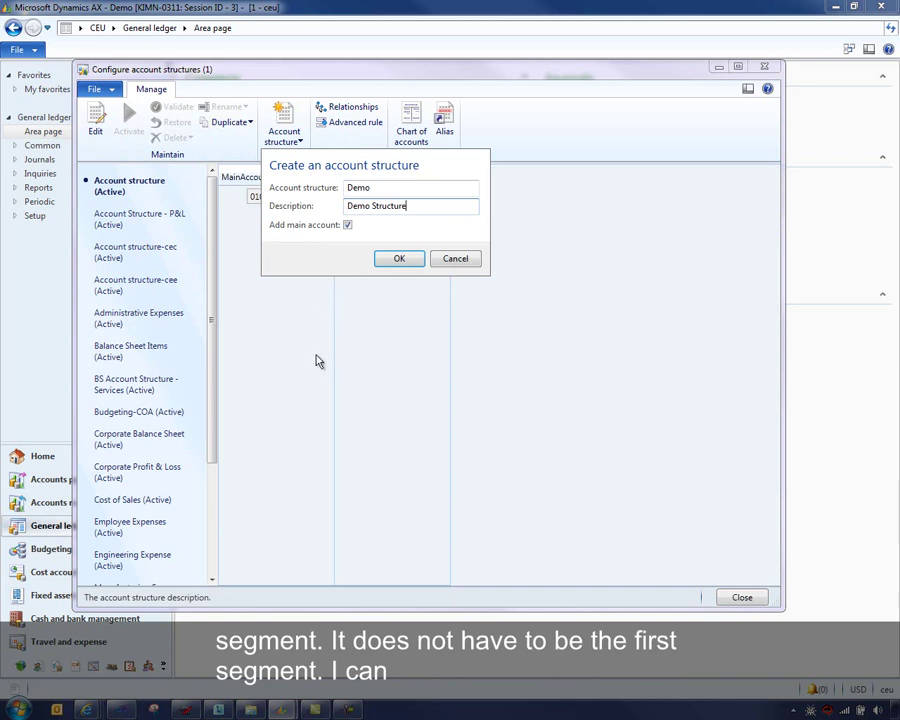
left_click(348, 226)
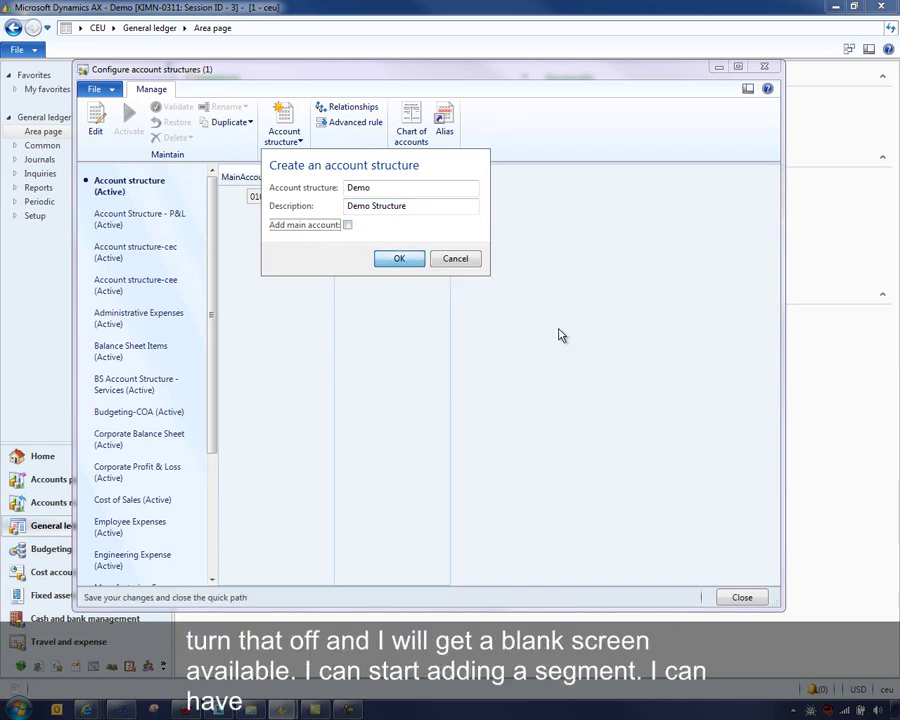
key("Return")
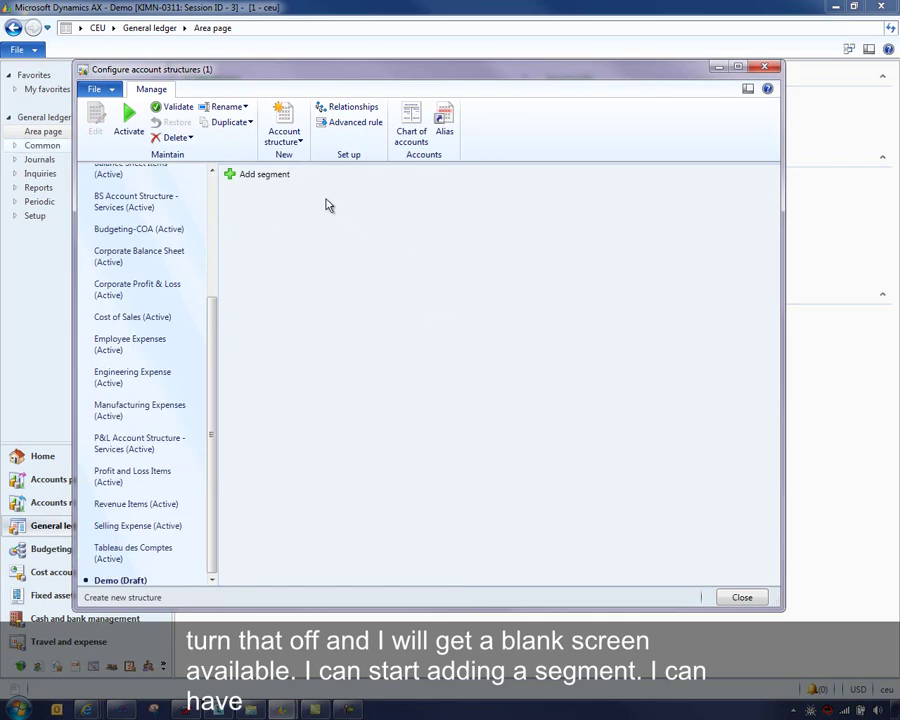
Add Department as the first segment of the Demo account structure
left_click(262, 176)
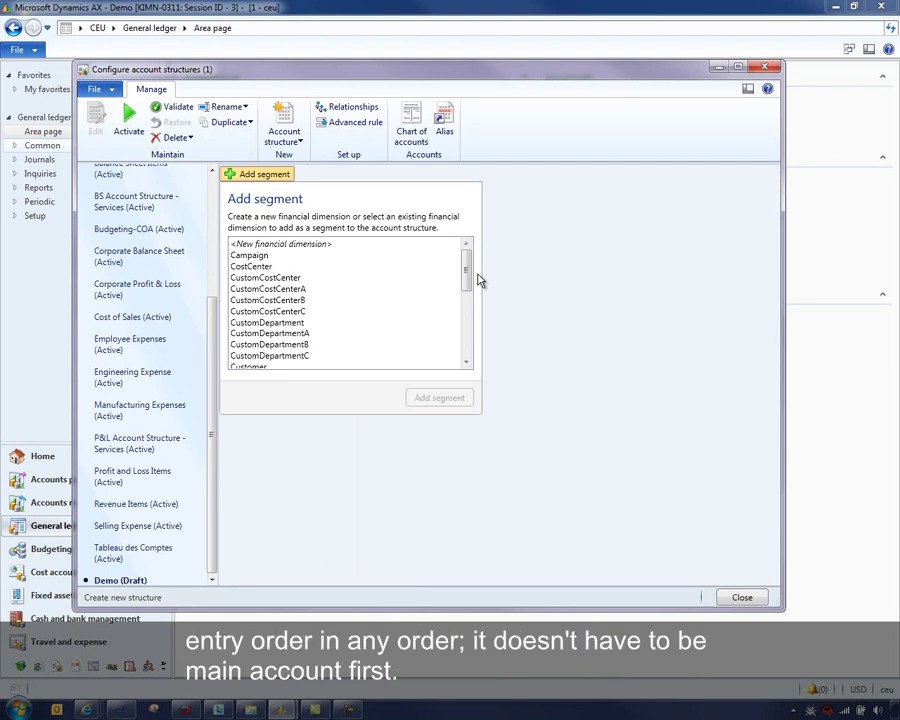
left_click_drag(466, 253, 472, 308)
left_click(255, 333)
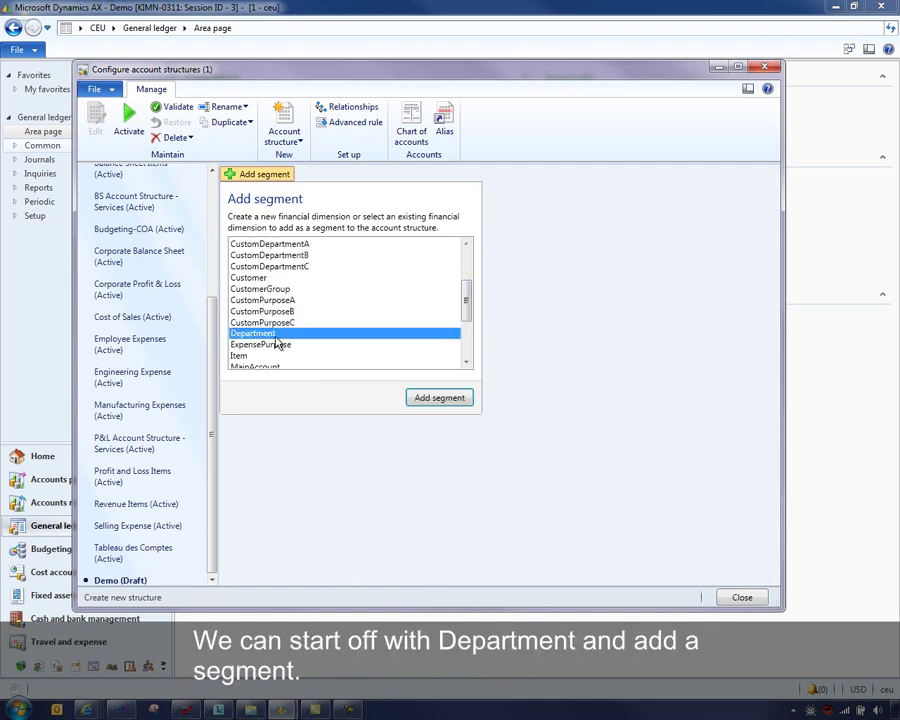
left_click(440, 397)
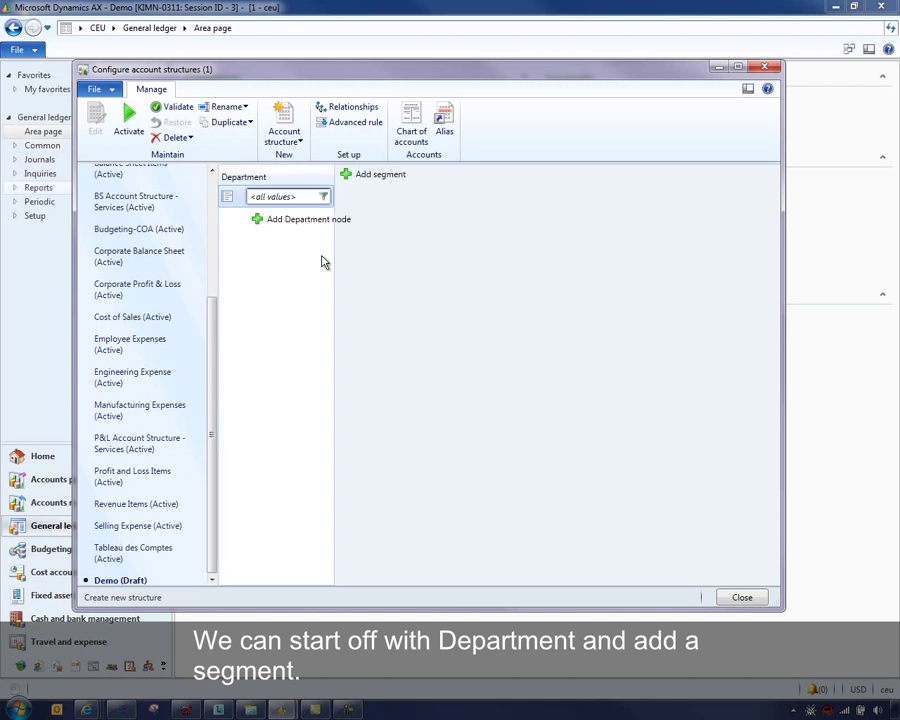
Add MainAccount as the second segment of the Demo account structure
left_click(383, 176)
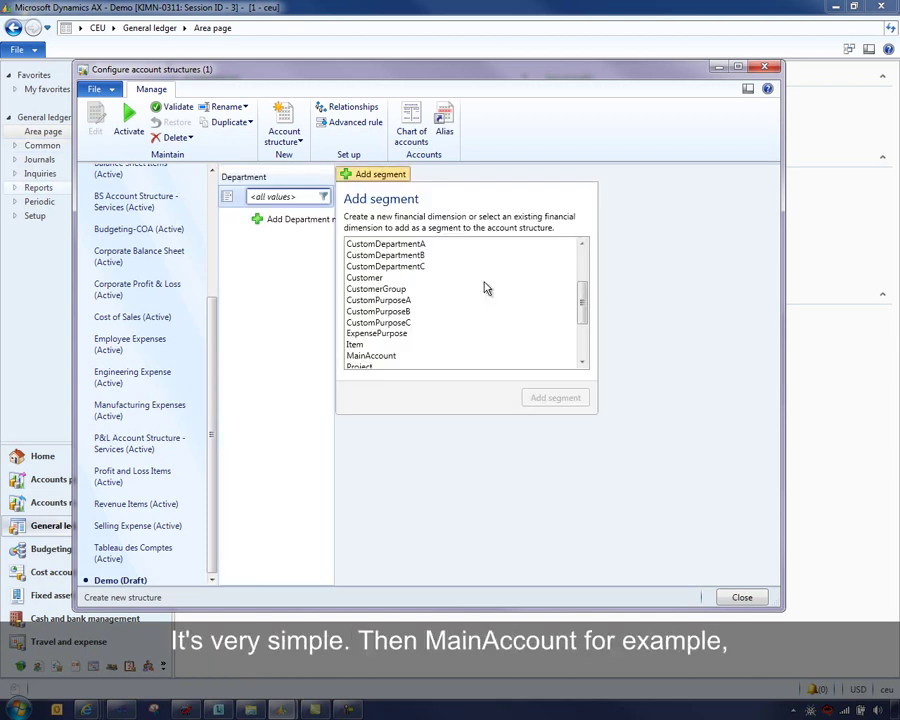
left_click(371, 356)
left_click(545, 397)
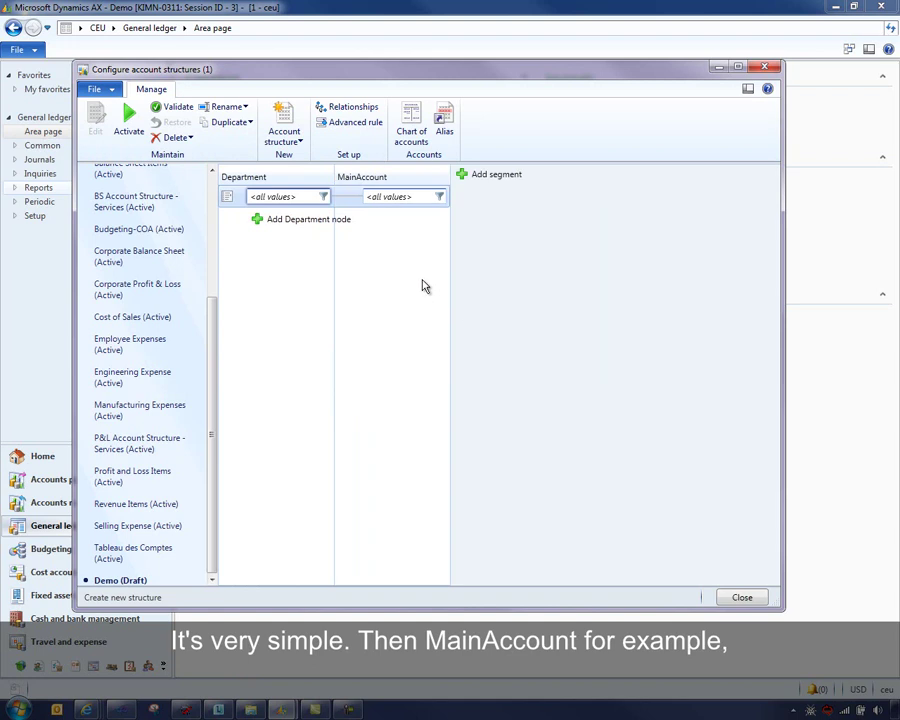
Add Purpose as the third segment of the Demo account structure
left_click(491, 182)
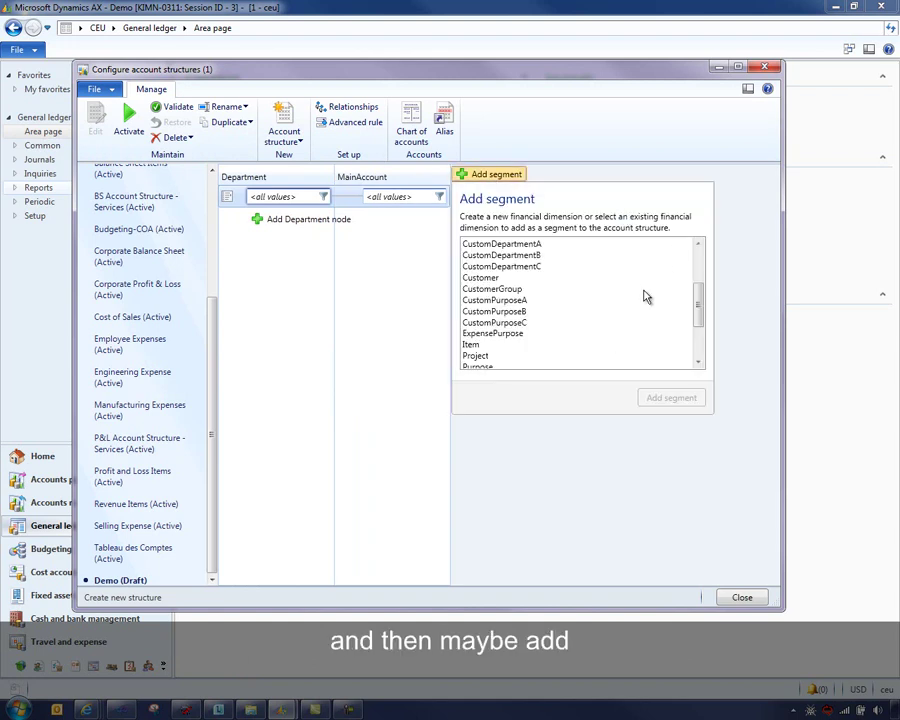
left_click_drag(699, 305, 699, 314)
left_click(468, 334)
left_click(640, 400)
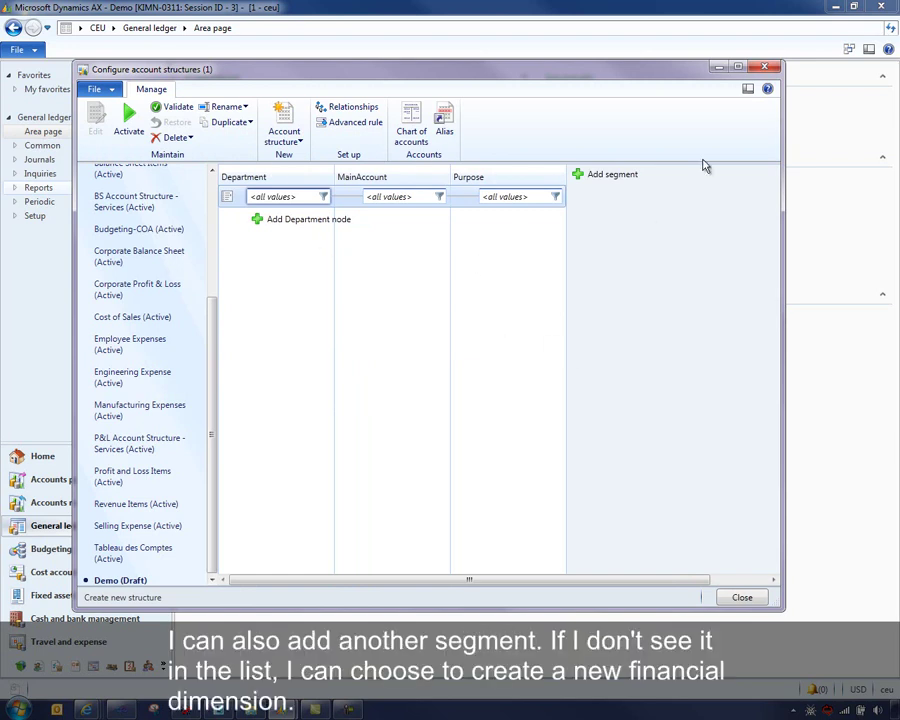
Examine the form for creating a new financial dimension as a further segment, and close it without creating one
left_click(595, 182)
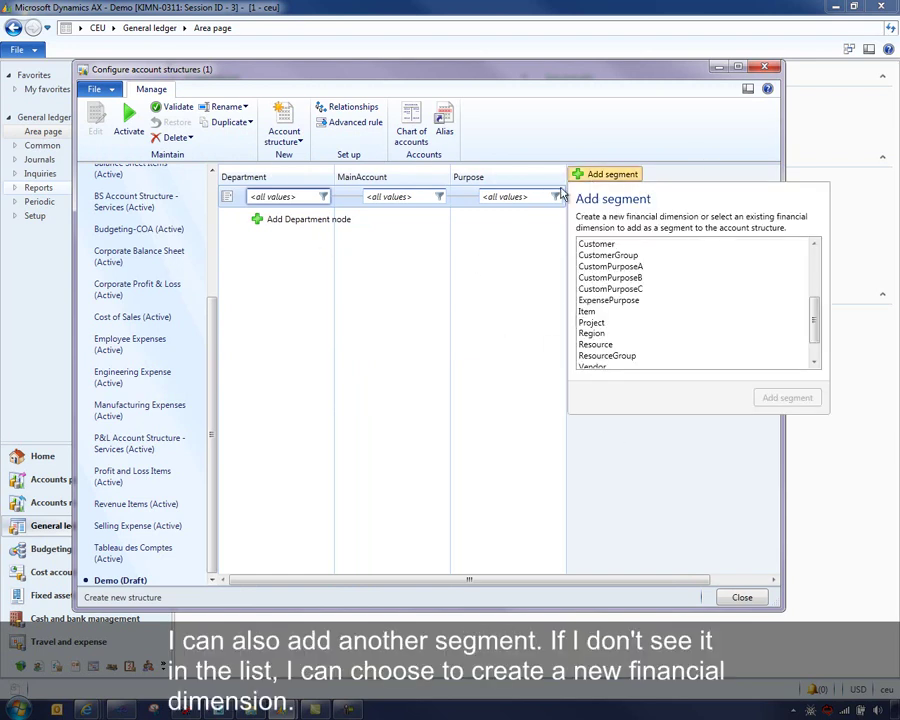
left_click_drag(814, 304, 800, 216)
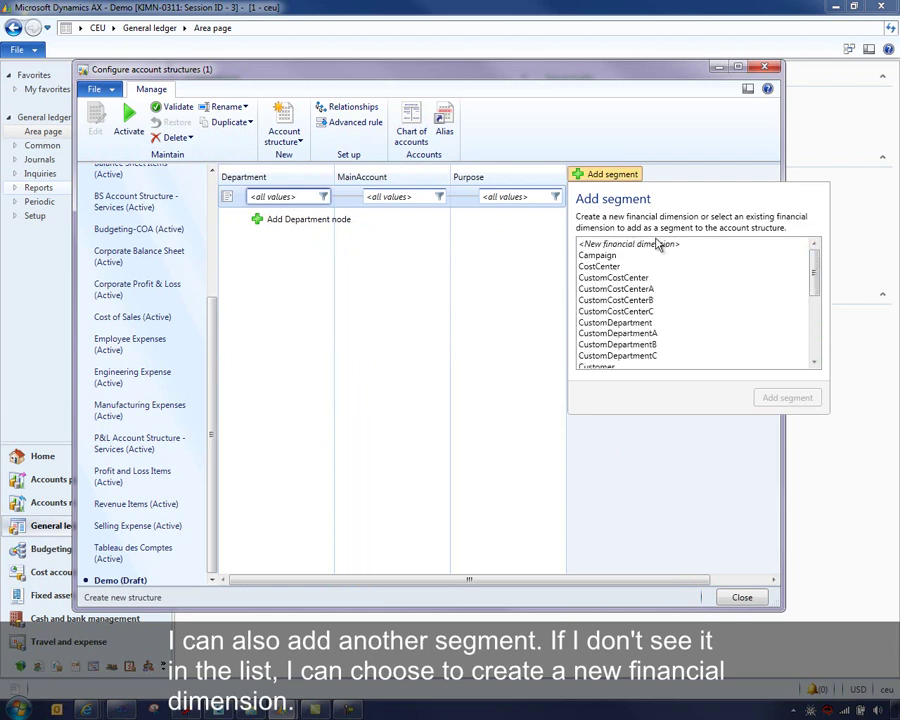
left_click(765, 244)
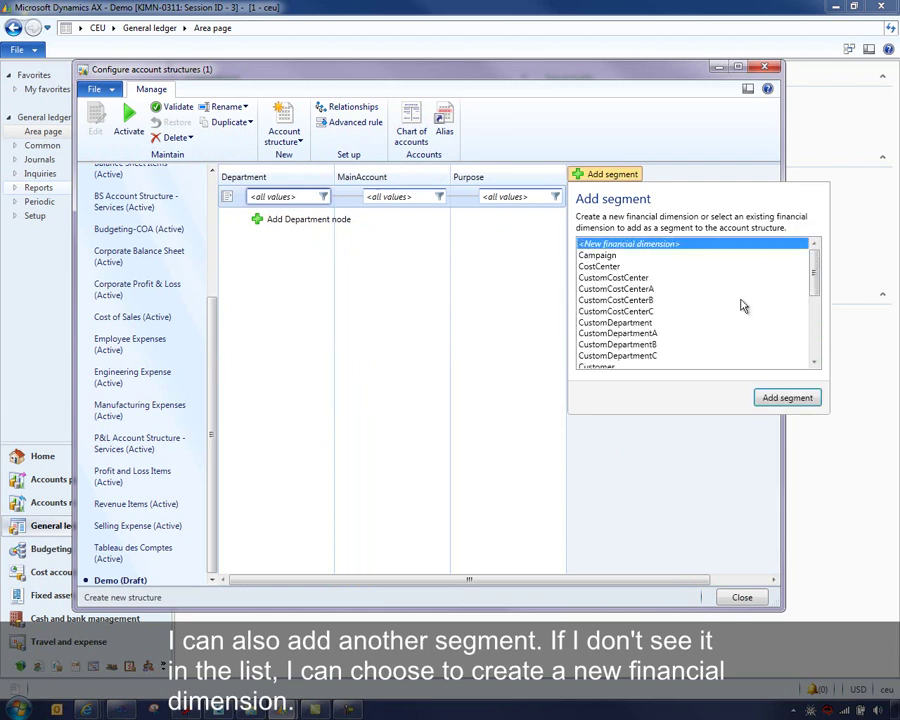
left_click(787, 397)
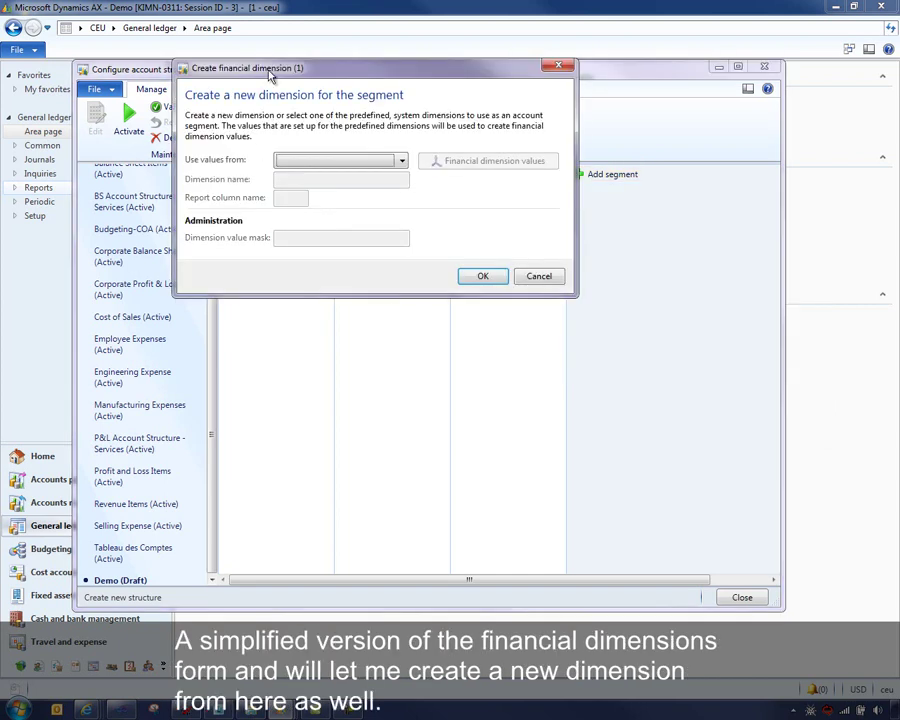
left_click_drag(268, 72, 271, 137)
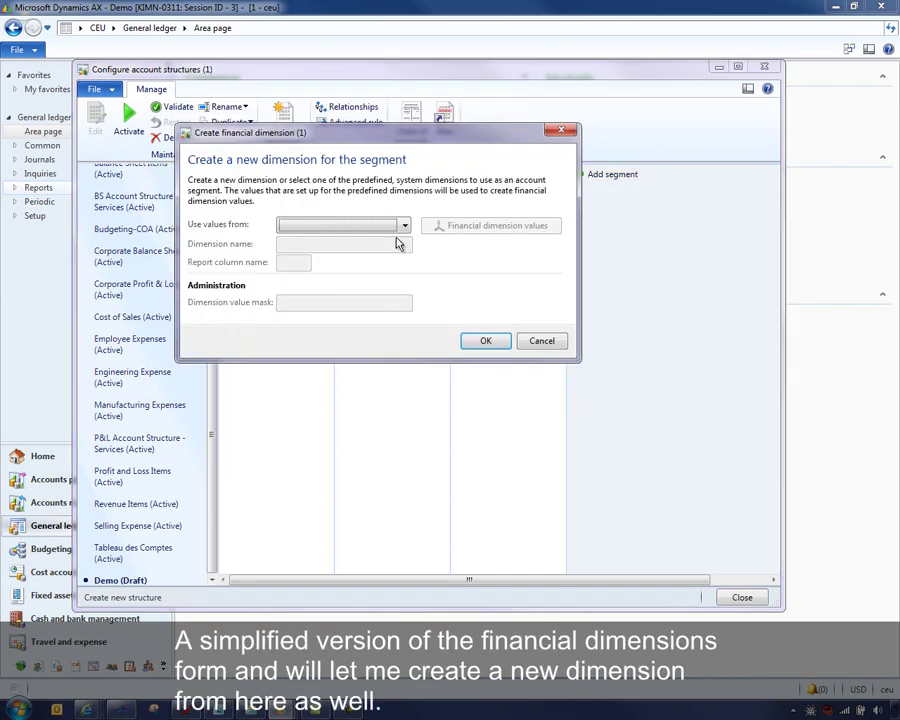
left_click(545, 342)
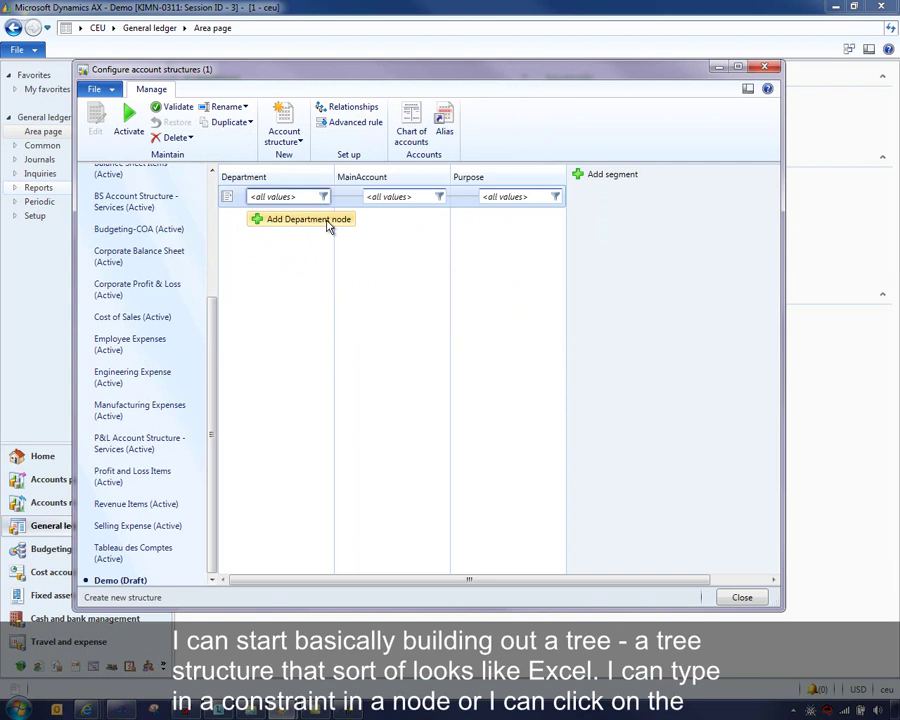
Restrict the Demo structure's Department node to specified values and review the filter's available fields and operators
left_click(280, 196)
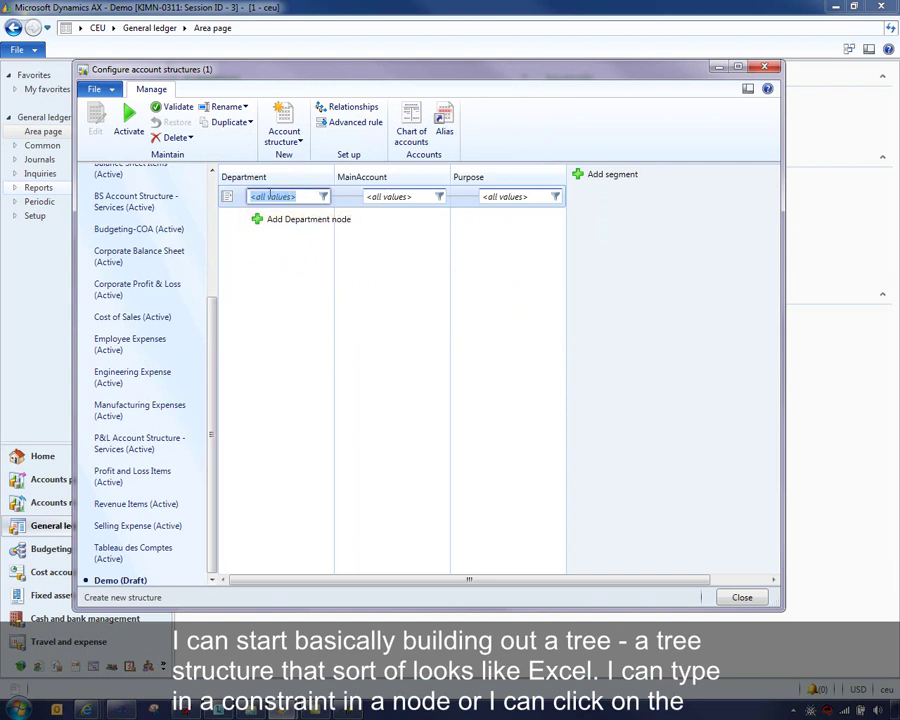
left_click(323, 196)
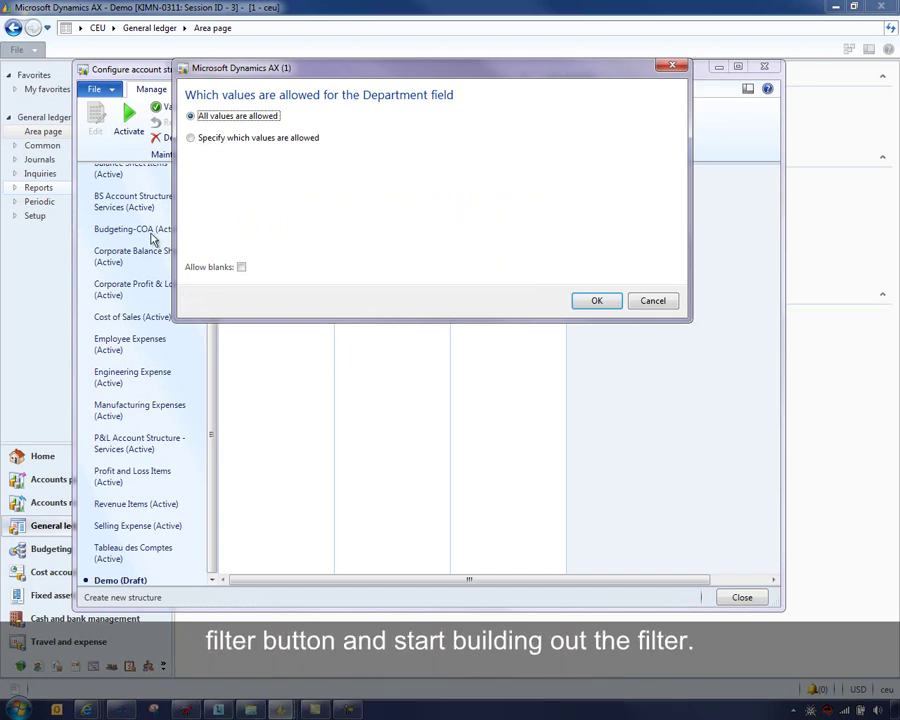
left_click(212, 140)
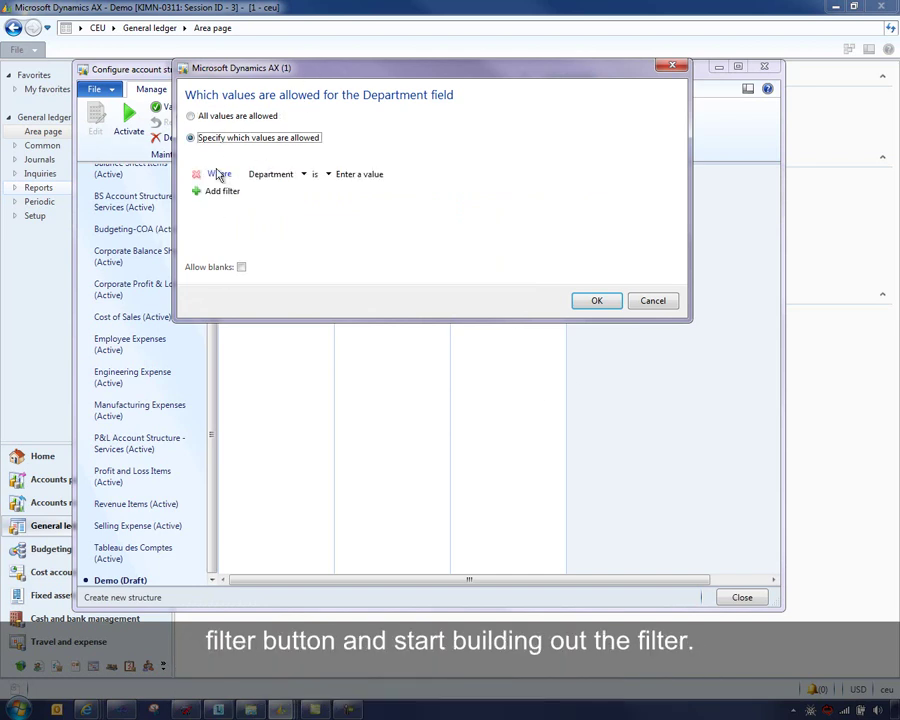
left_click(304, 174)
left_click(305, 176)
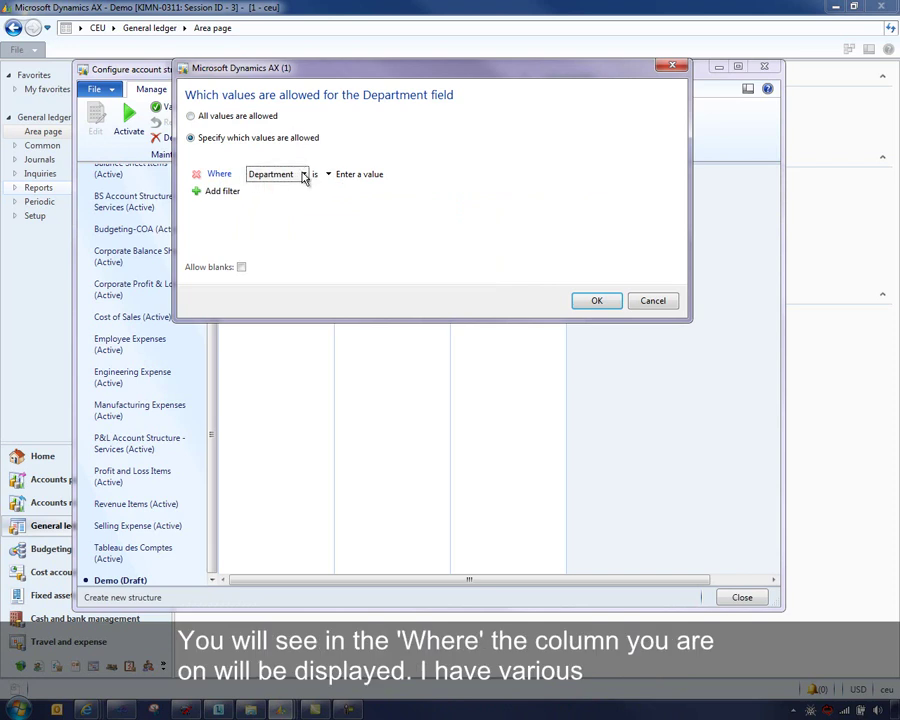
left_click(304, 175)
left_click(314, 176)
left_click(328, 174)
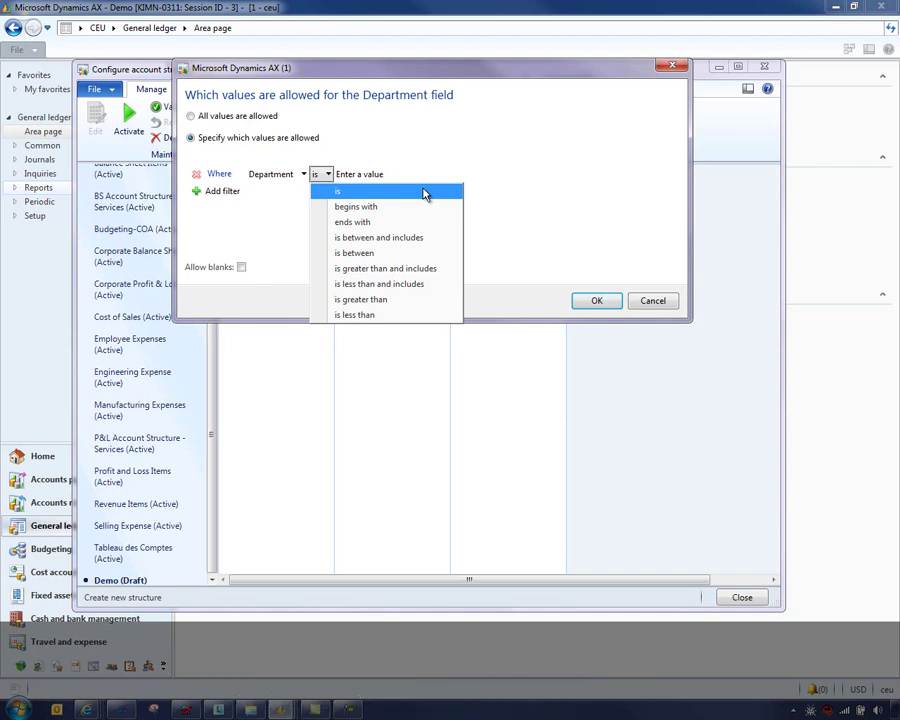
left_click(356, 166)
Set the Department filter to values that begin with OU_1 and apply it to the node
left_click(328, 175)
left_click(349, 205)
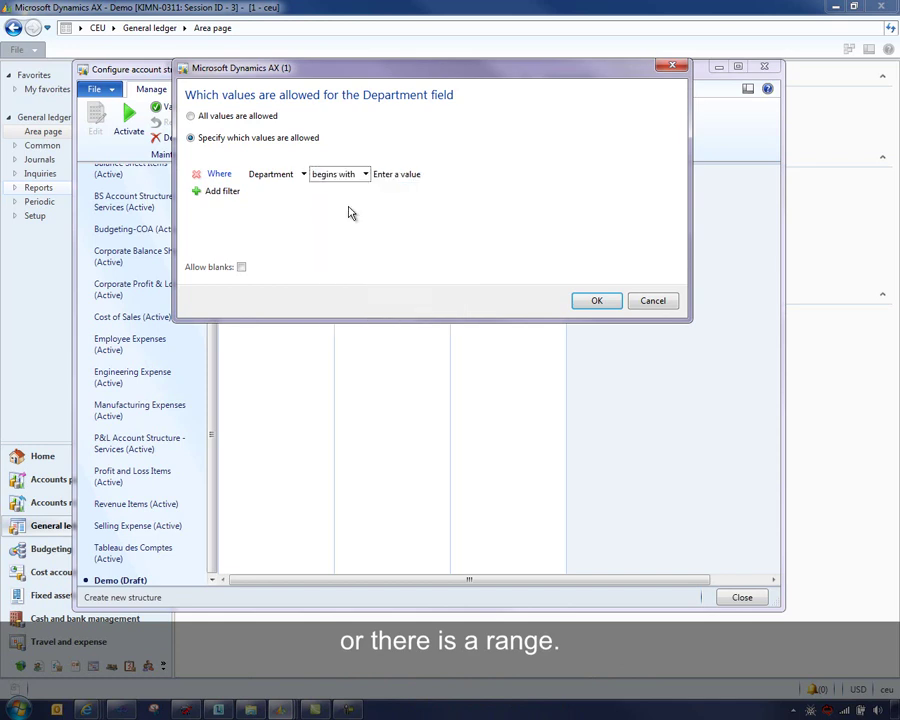
left_click(436, 175)
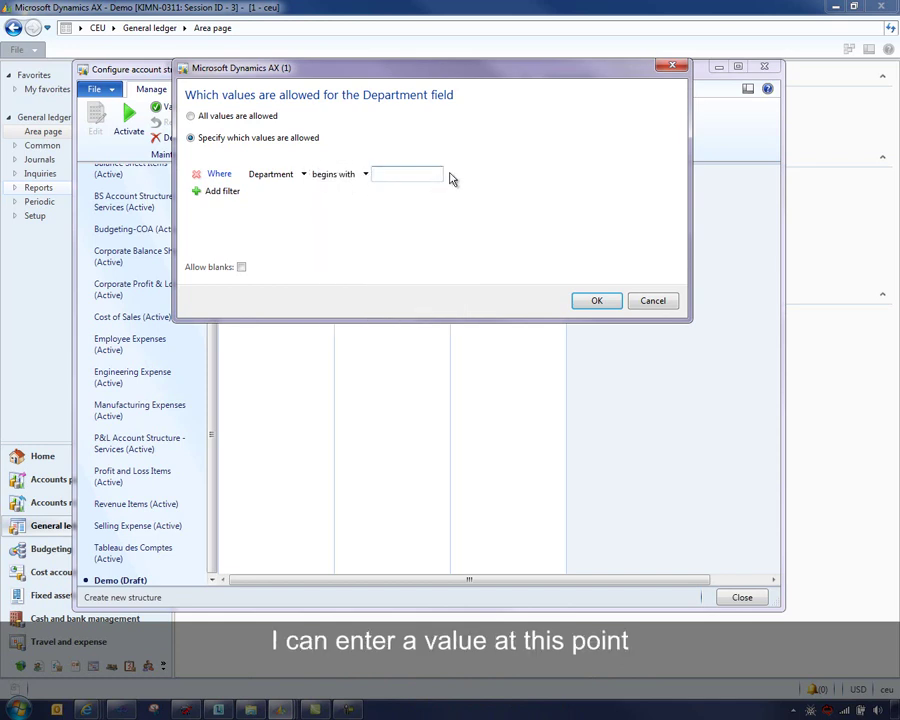
type("OU_1")
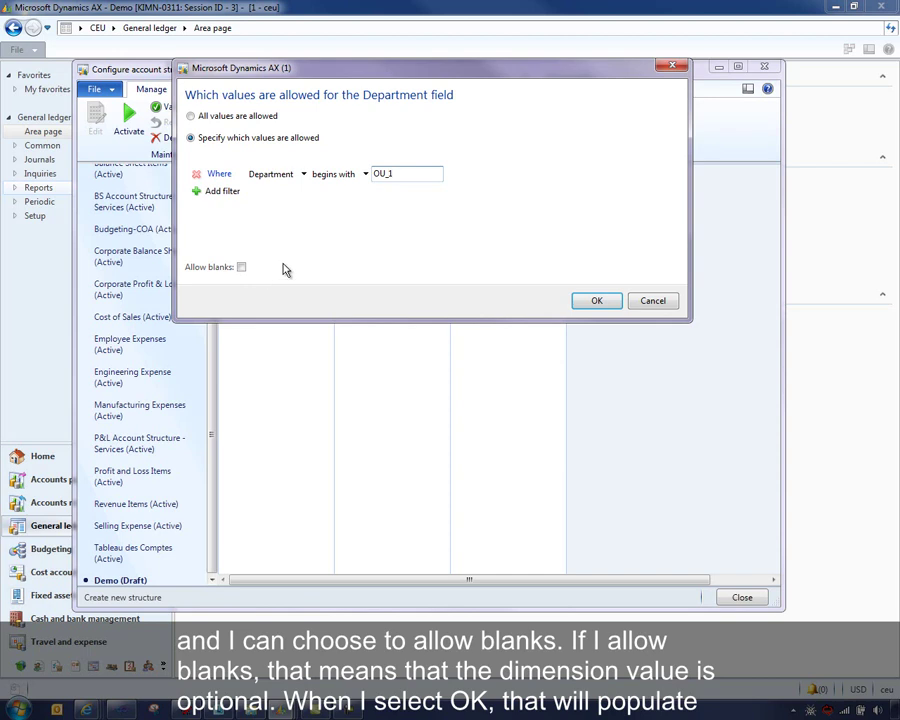
left_click(596, 300)
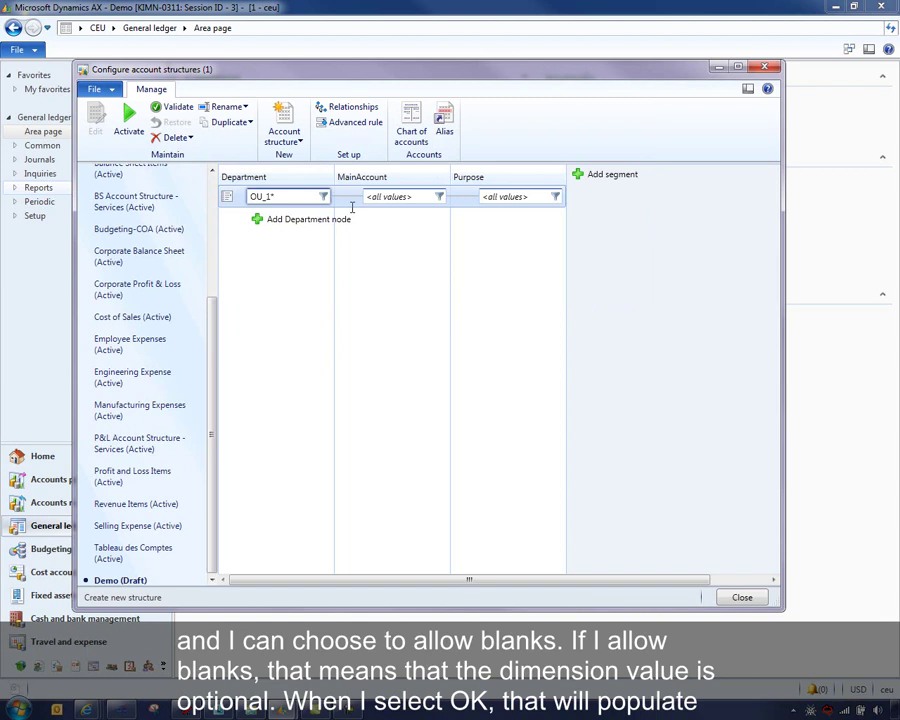
Add a second Department node to the Demo structure with the constraint OU_2*
left_click(297, 220)
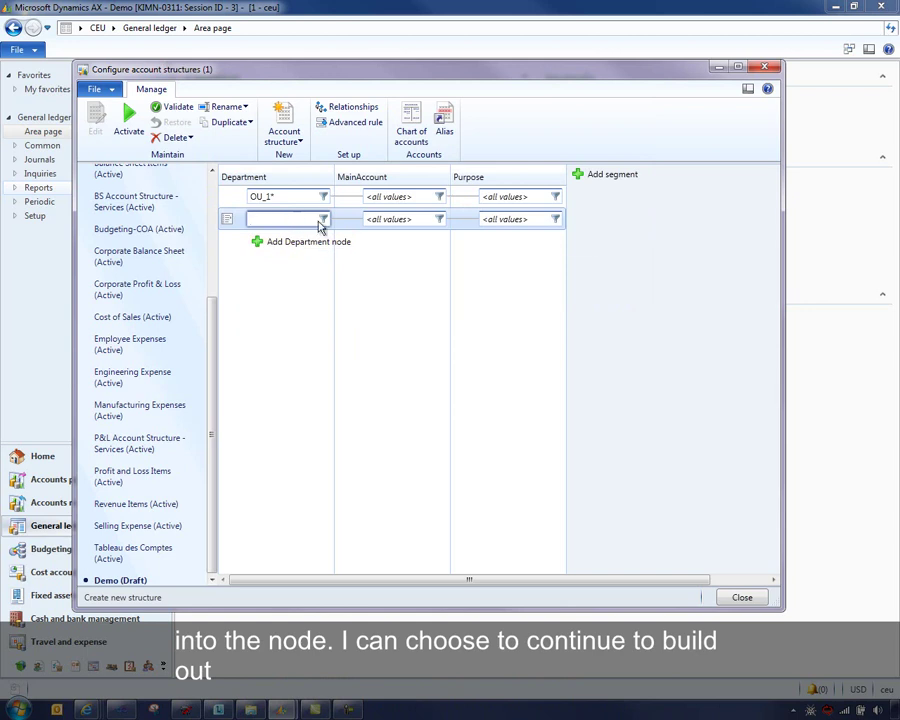
type("OU")
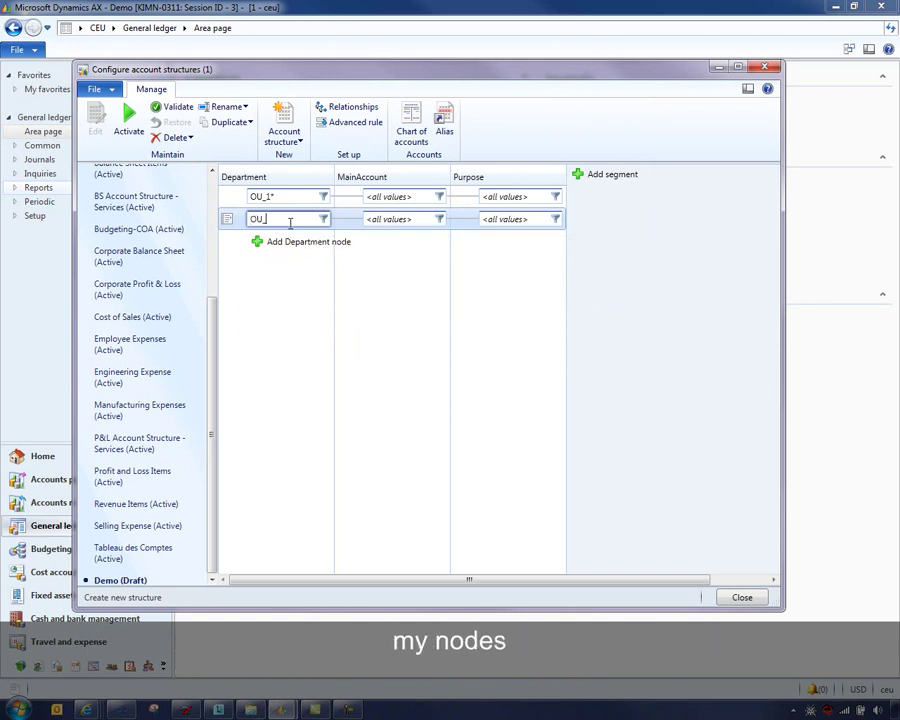
type("_2*")
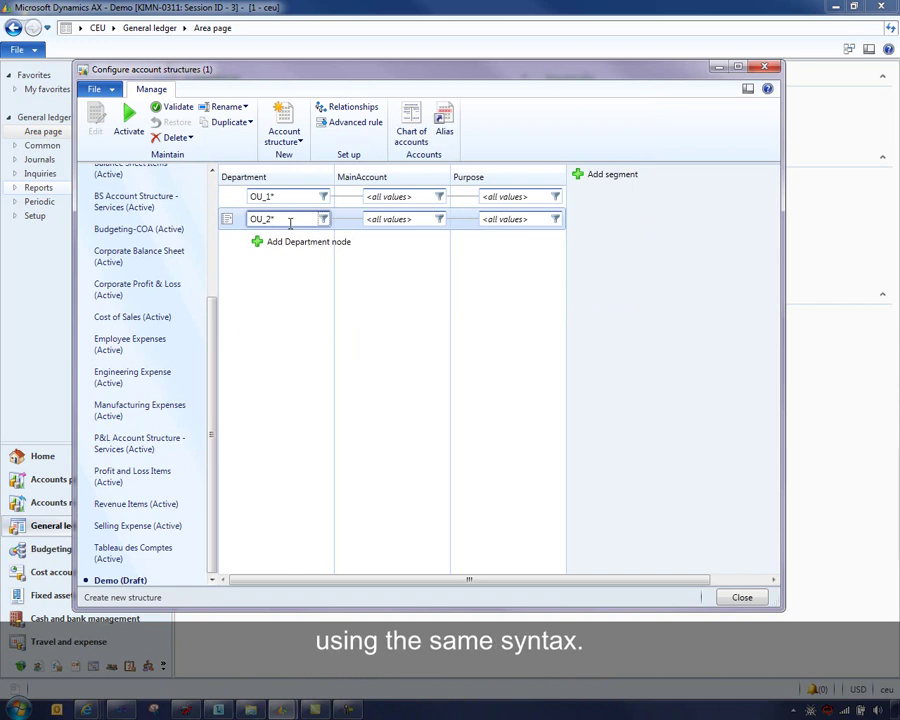
Add CostCenter as the fourth segment of the Demo account structure
left_click(424, 220)
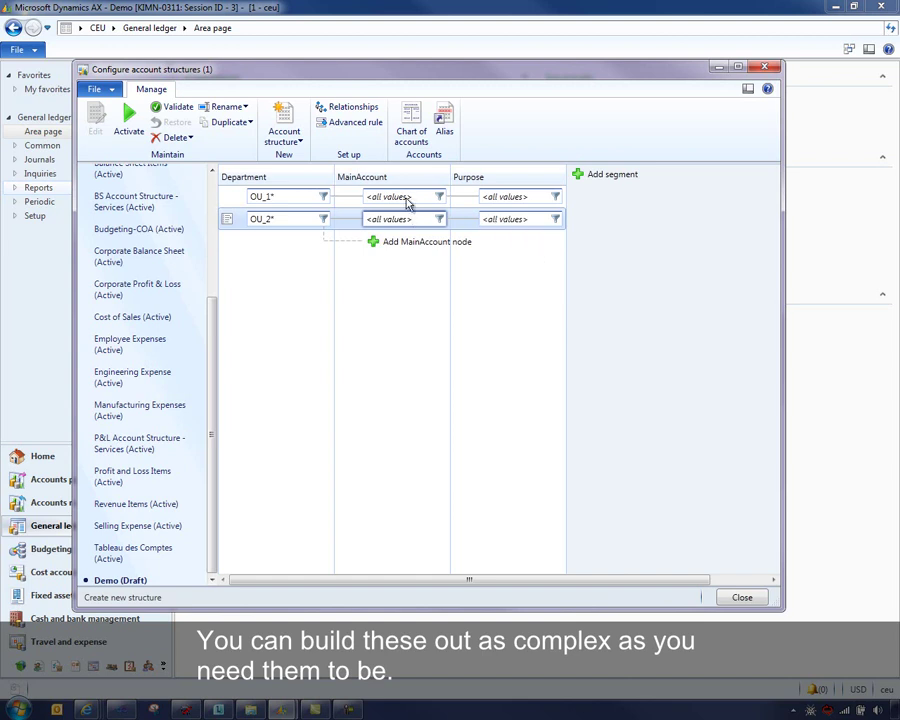
left_click(578, 175)
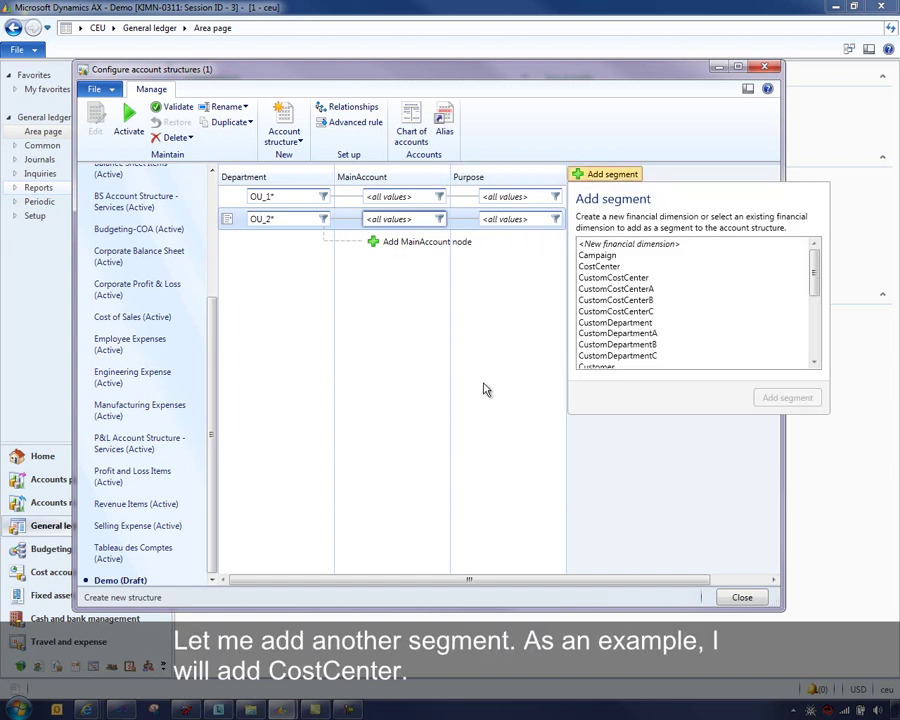
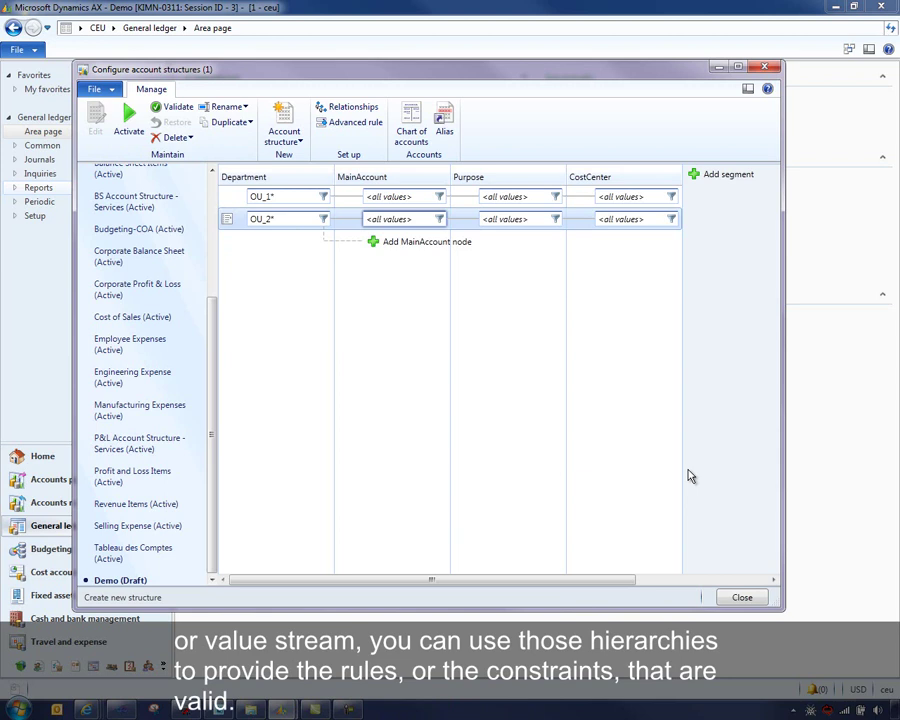
Apply the Centralized Payments relationship from Department to CostCenter to the Demo structure, marked in red
left_click(344, 111)
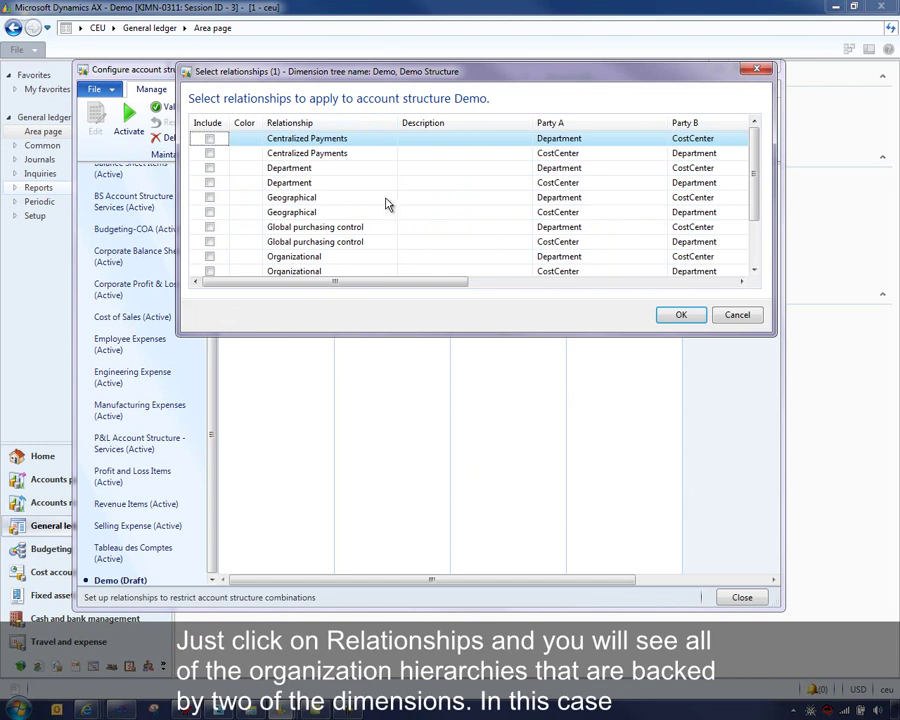
left_click_drag(474, 71, 420, 128)
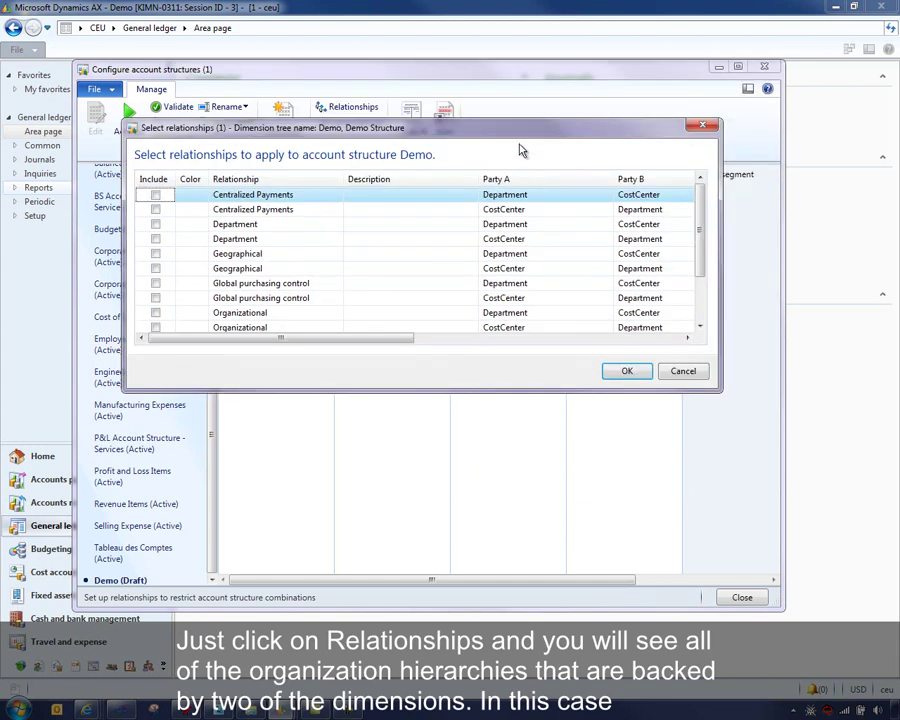
left_click_drag(522, 135, 520, 166)
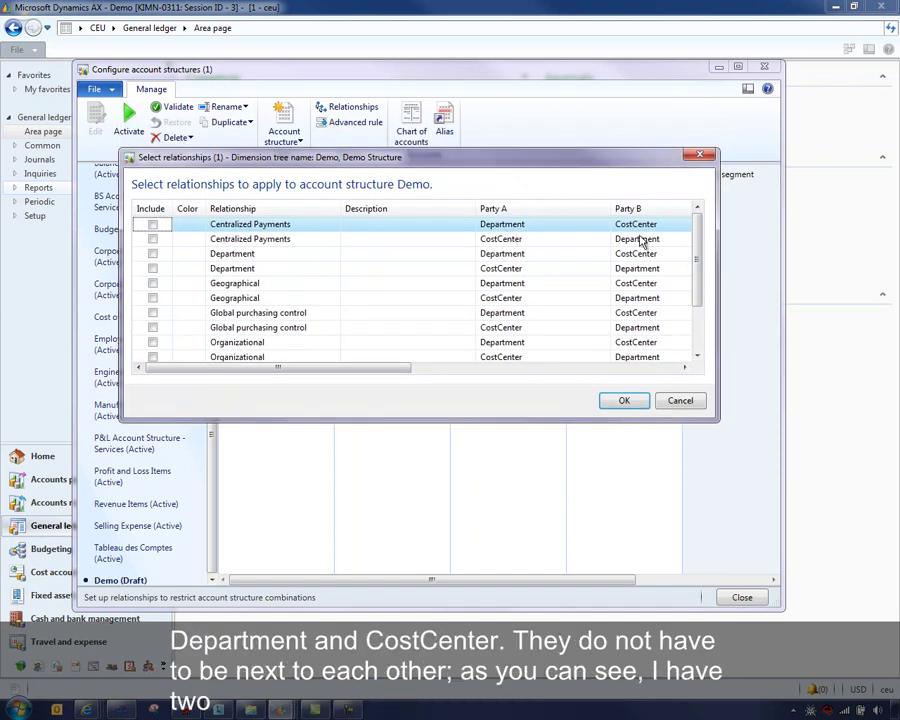
left_click_drag(578, 197, 596, 303)
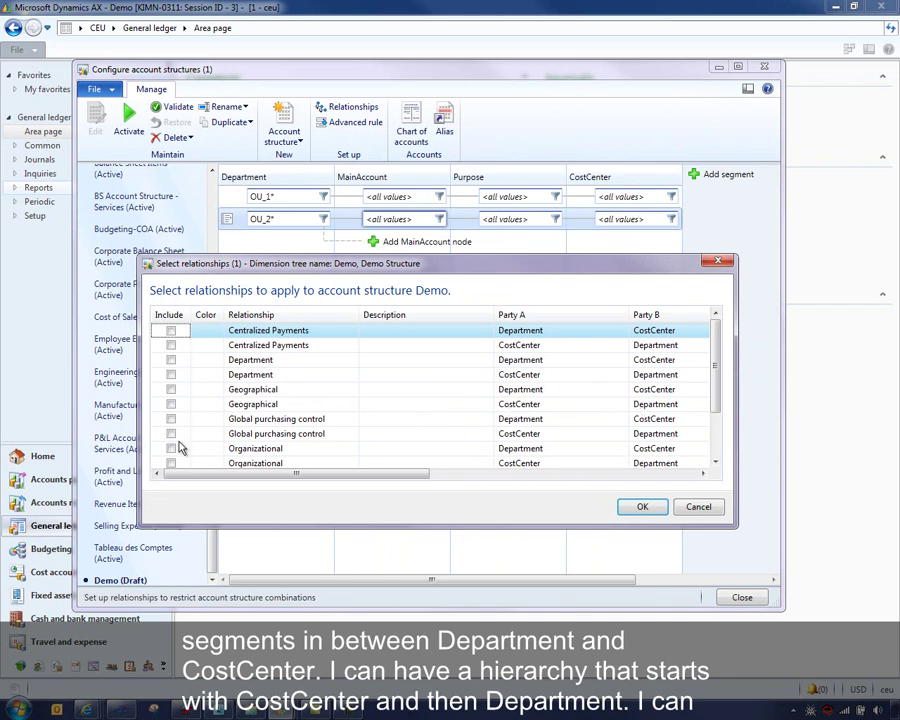
left_click(171, 331)
left_click(207, 331)
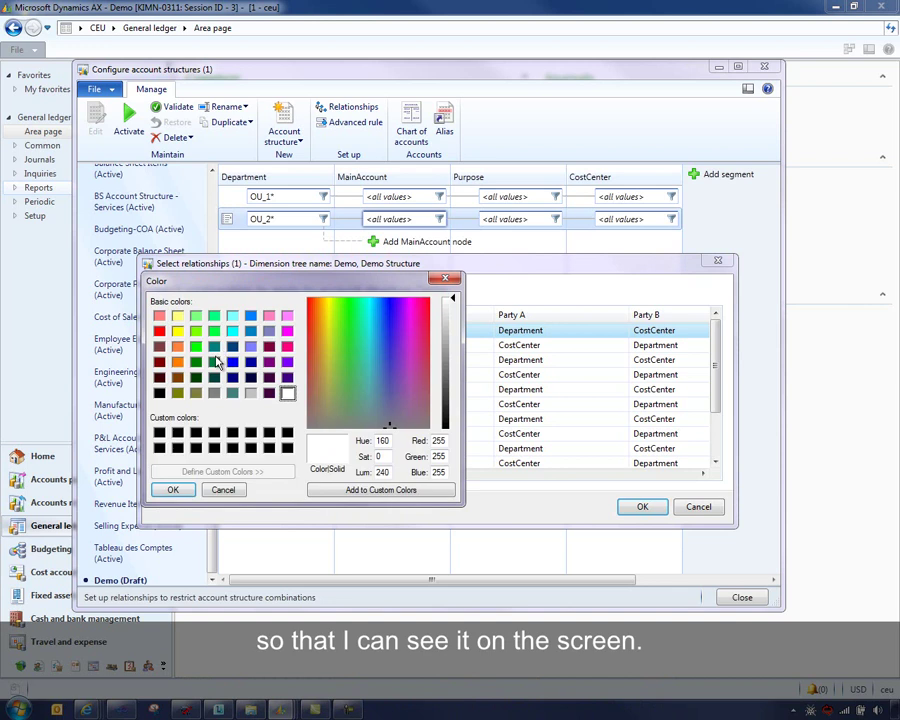
left_click(159, 331)
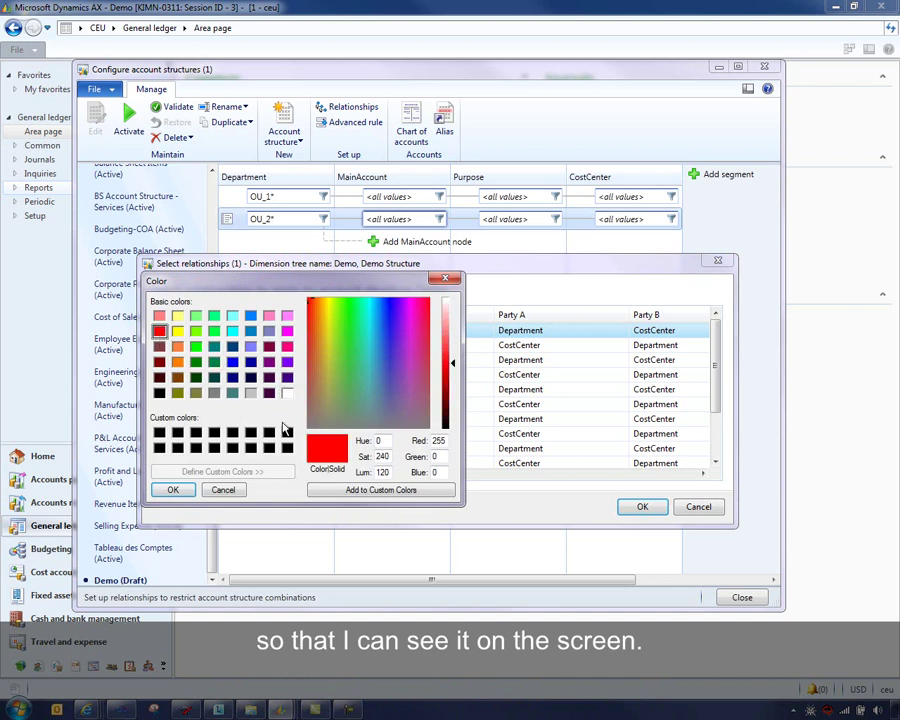
left_click(173, 490)
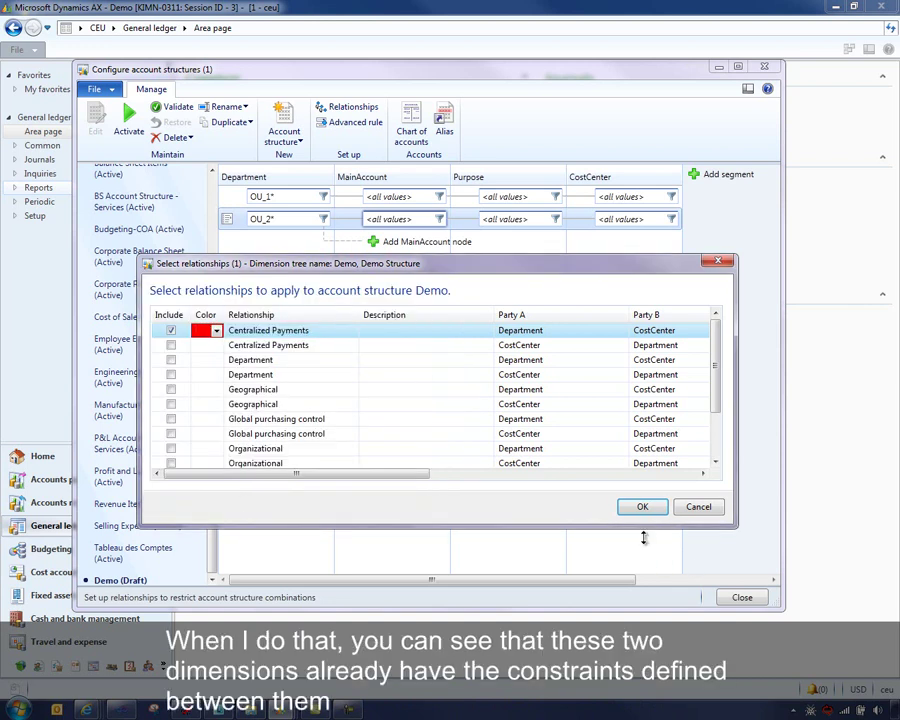
left_click(642, 506)
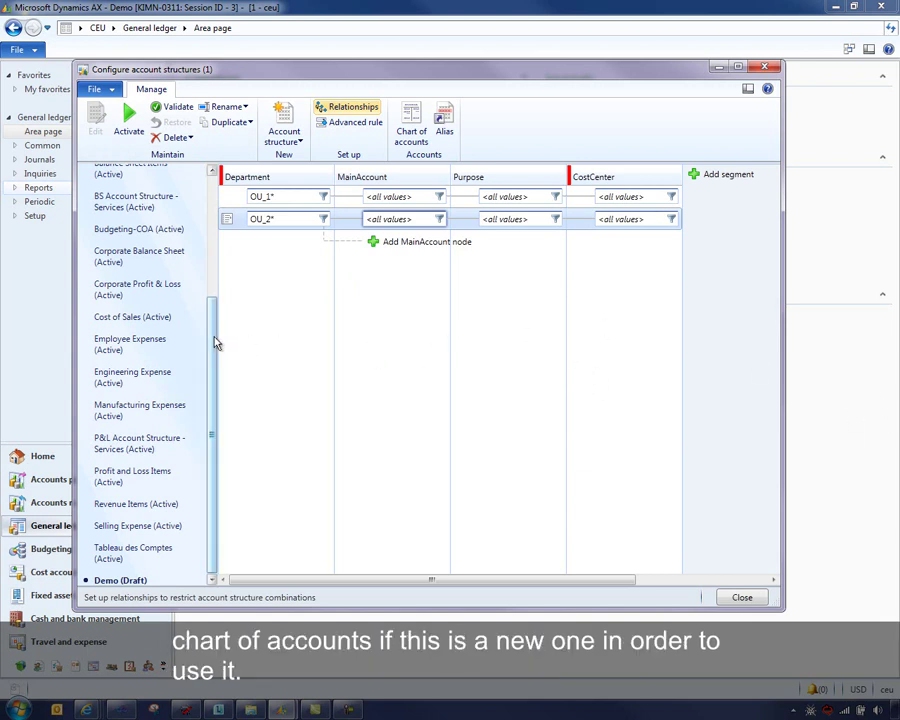
Open the existing Account Structure - P&L for editing
scroll(150, 300, "up", 5)
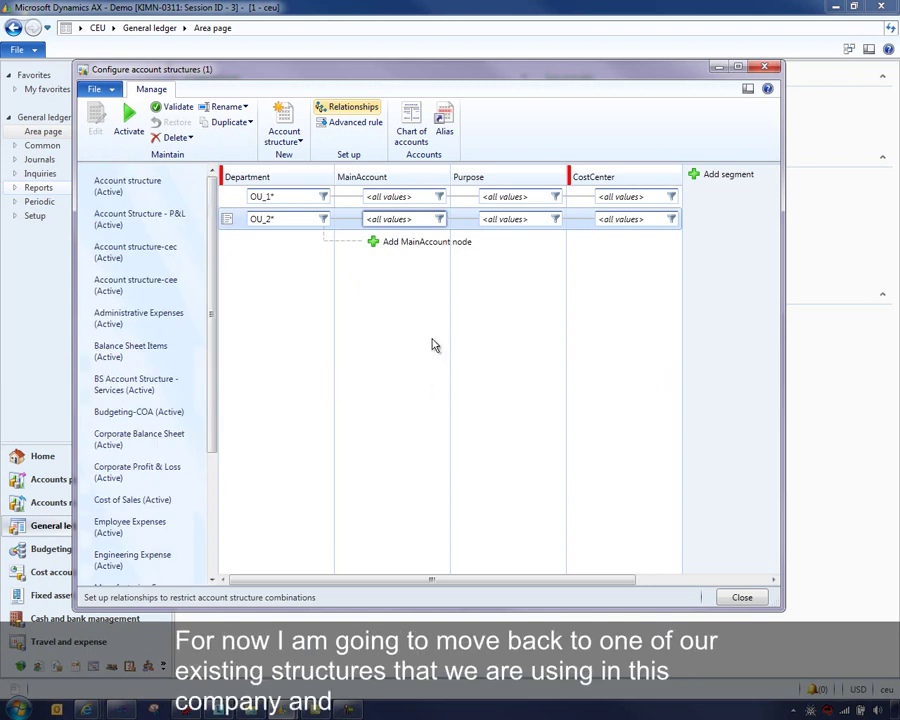
left_click(126, 222)
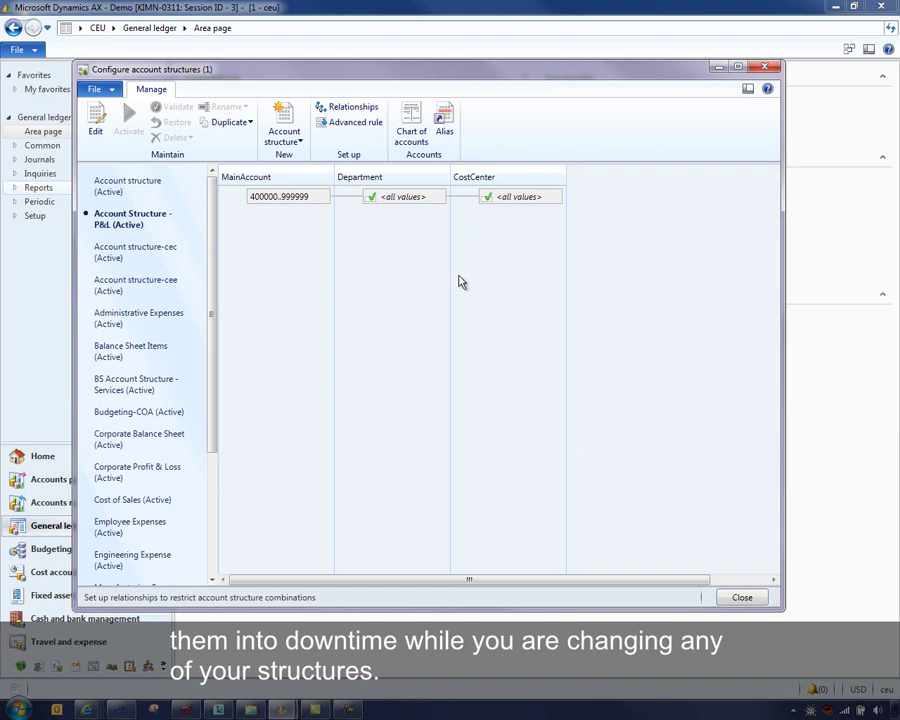
left_click(95, 118)
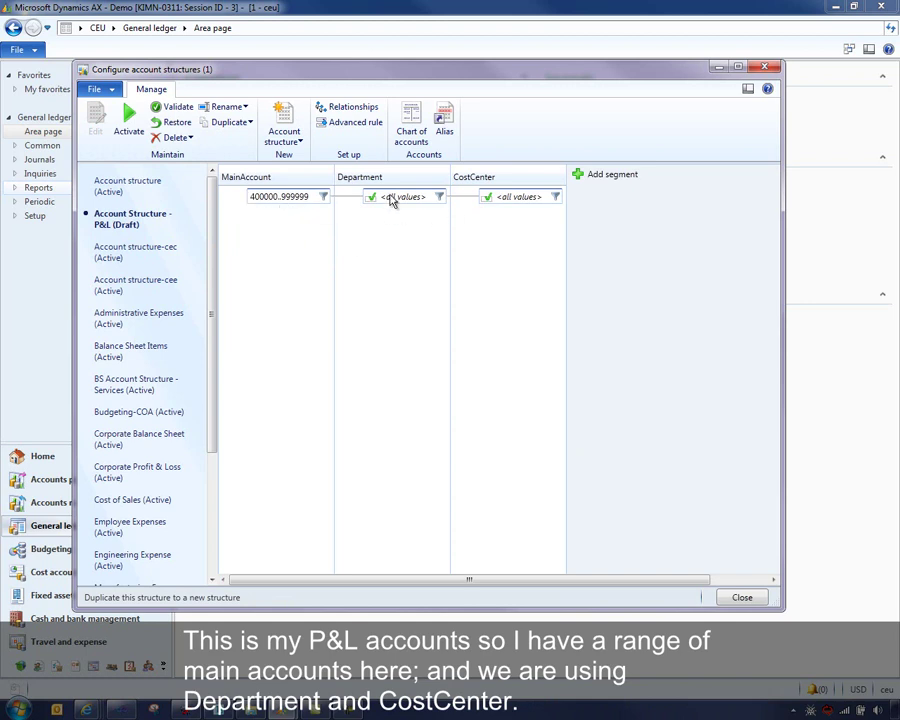
Add Region as the fourth segment of Account Structure - P&L
left_click(598, 174)
left_click_drag(812, 262, 813, 312)
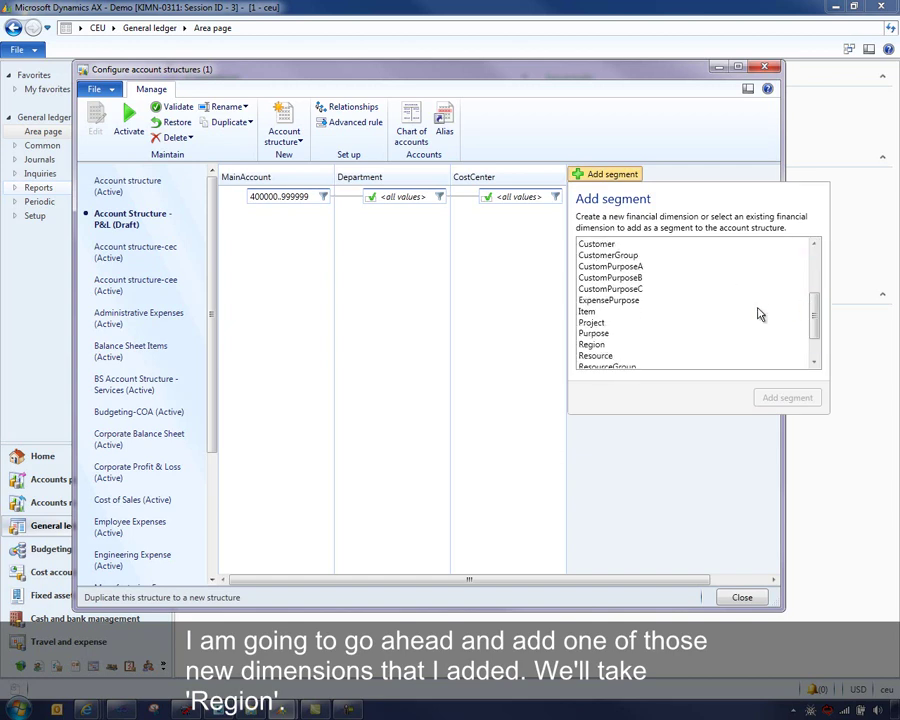
left_click(593, 344)
left_click(787, 397)
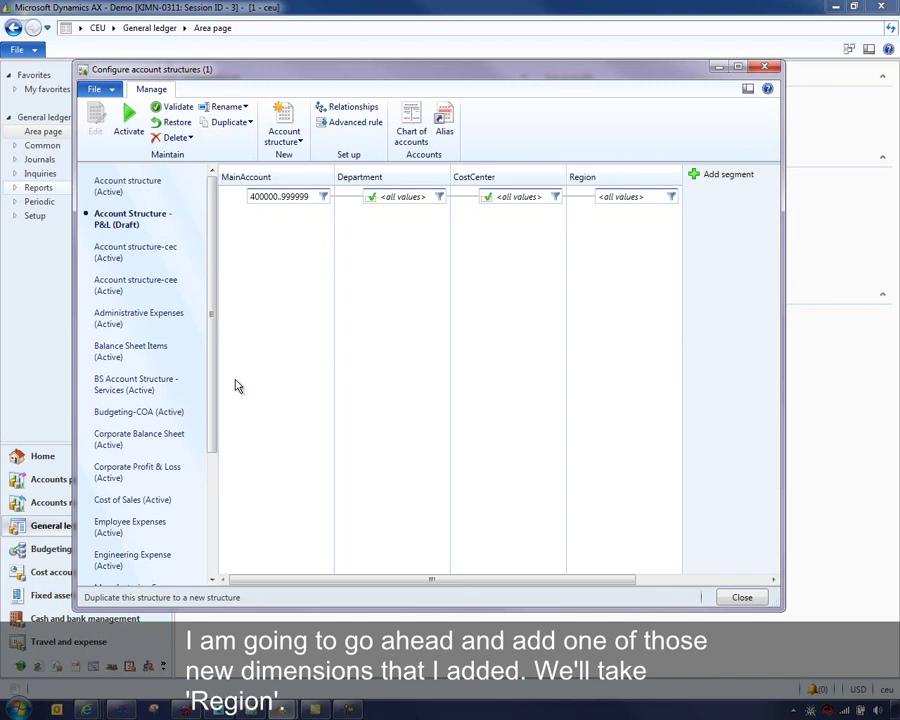
Limit the P&L structure's Department node to the range OU_1..OU_2999
left_click(432, 203)
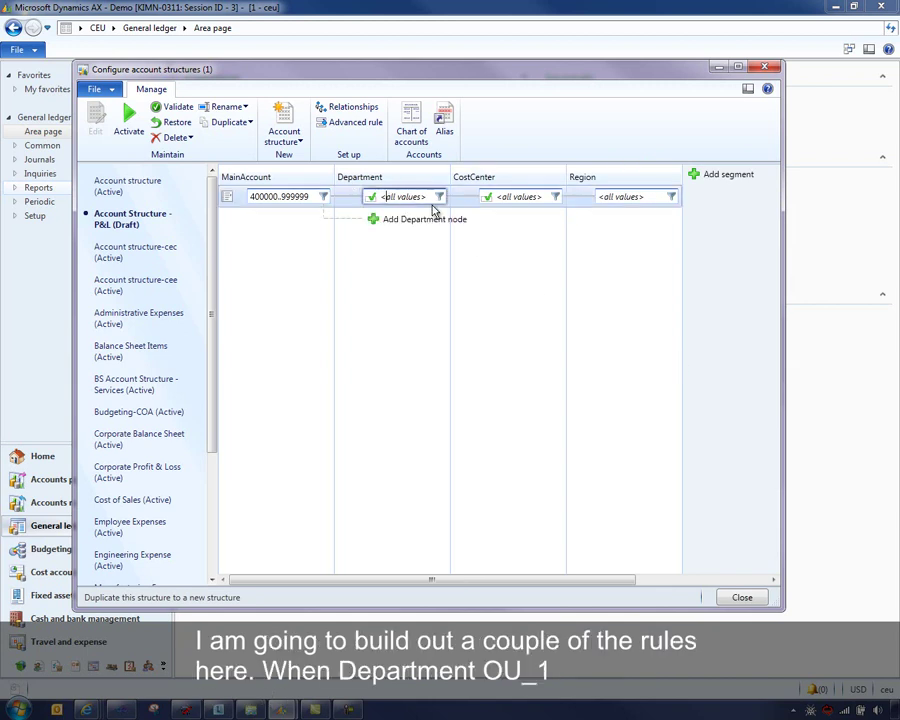
left_click(403, 196)
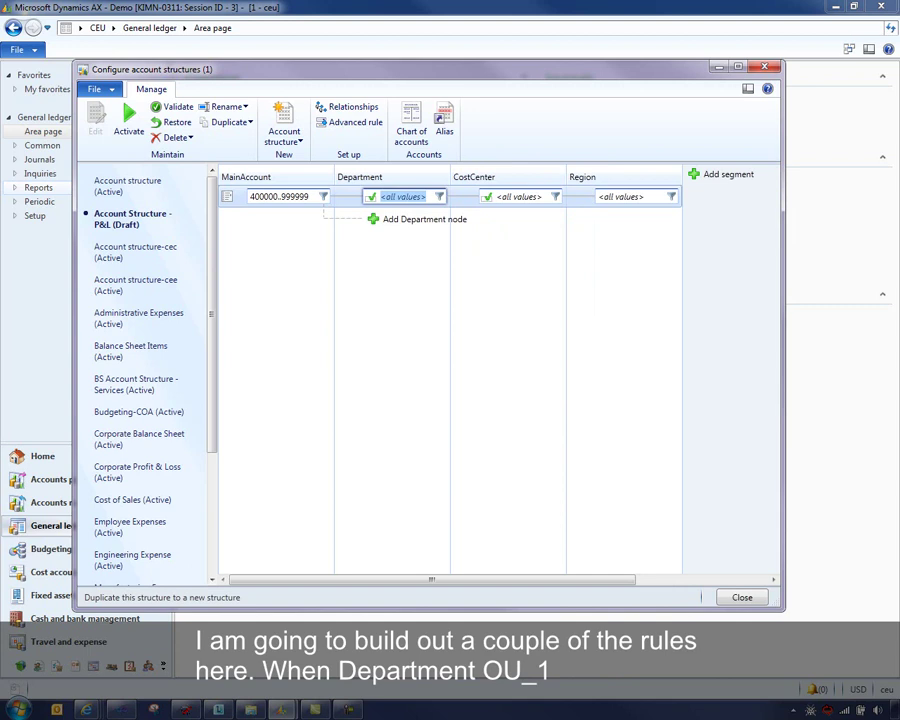
type("OU_")
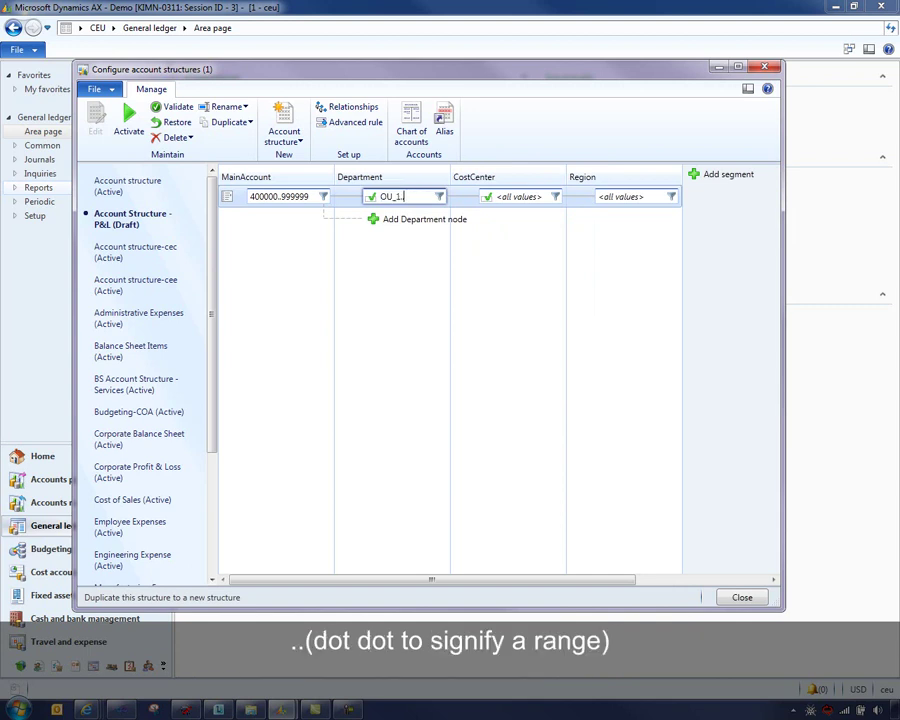
type("1..OU_2")
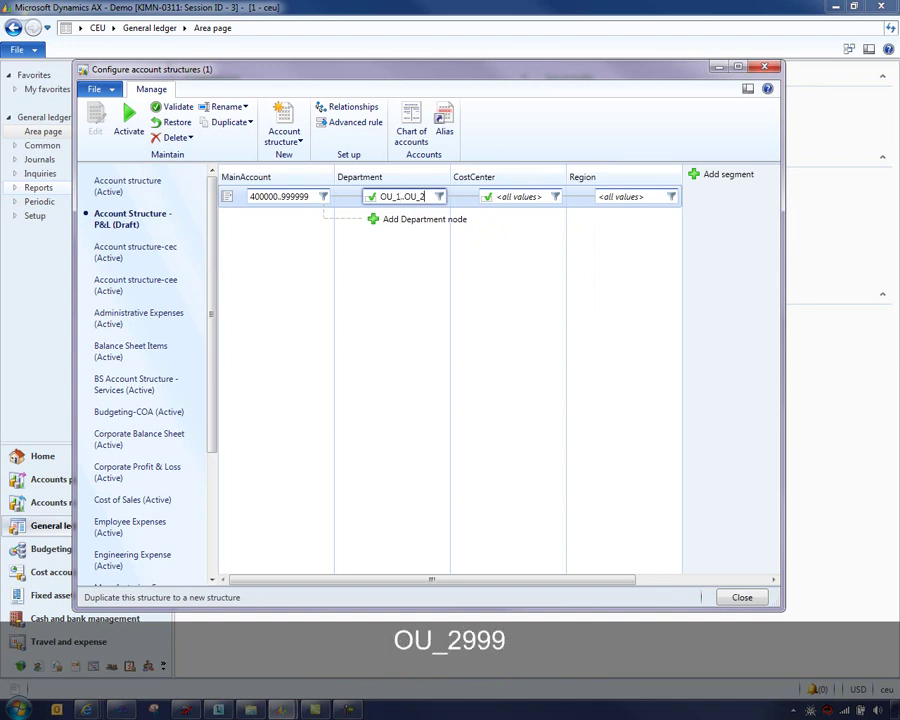
type("999")
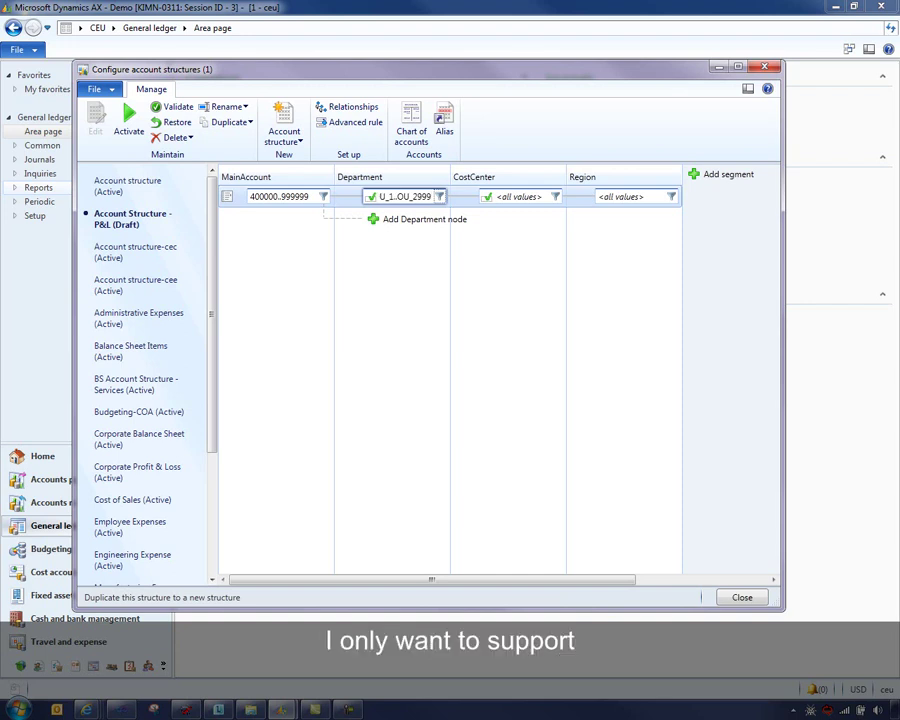
Restrict the Region node for that Department range to Region 1
left_click(643, 197)
type("REgion")
key("BackSpace")
key("BackSpace")
key("BackSpace")
key("BackSpace")
key("BackSpace")
type("egion 1")
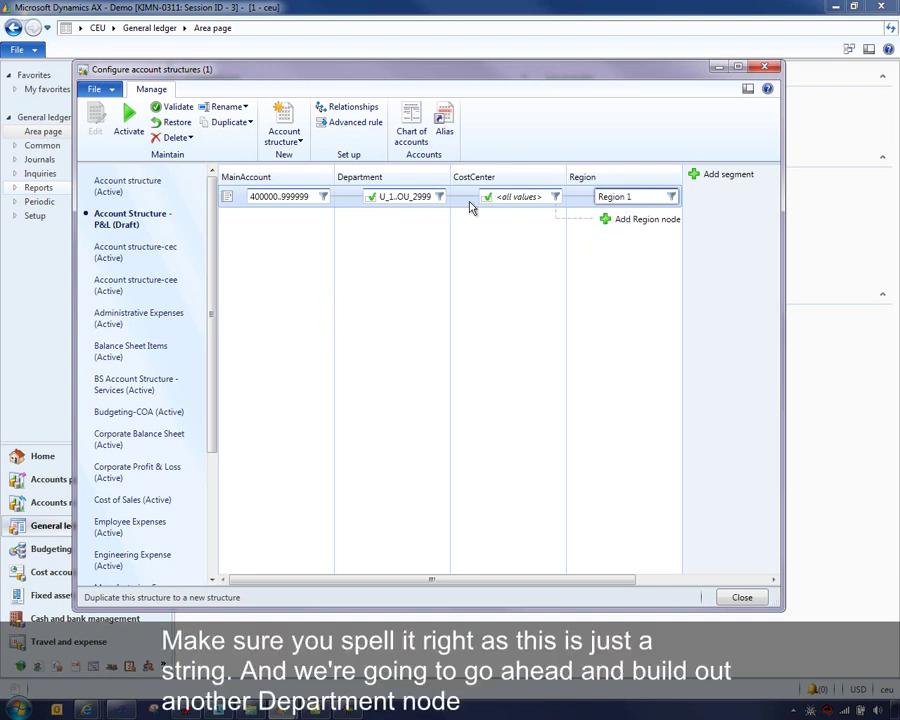
Add a second Department node with the range OU_3..OU_4999 and restrict its Region to Region 2
left_click(408, 222)
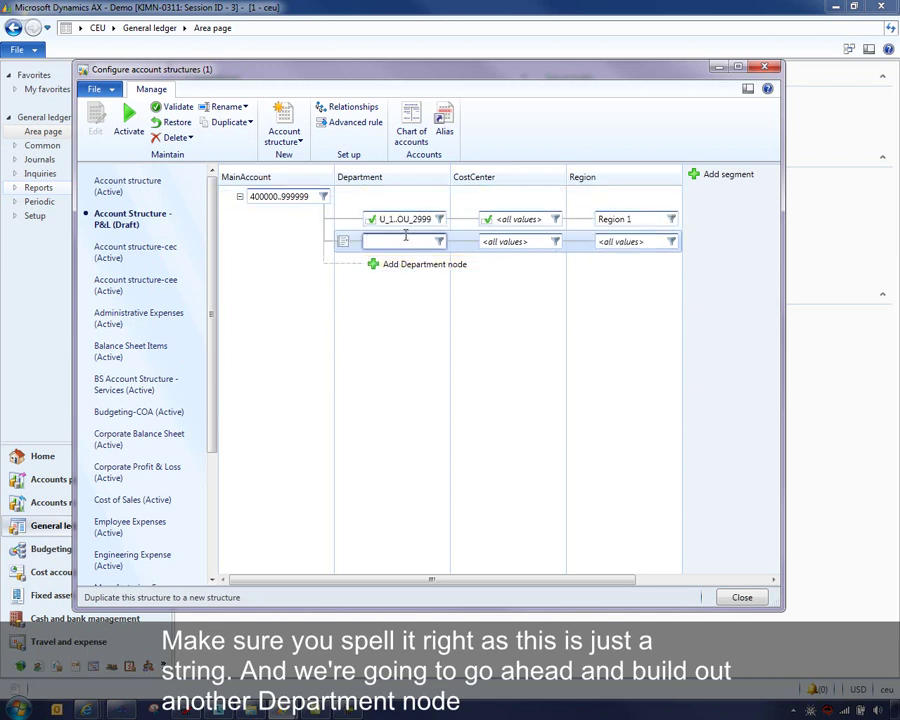
type("OU_")
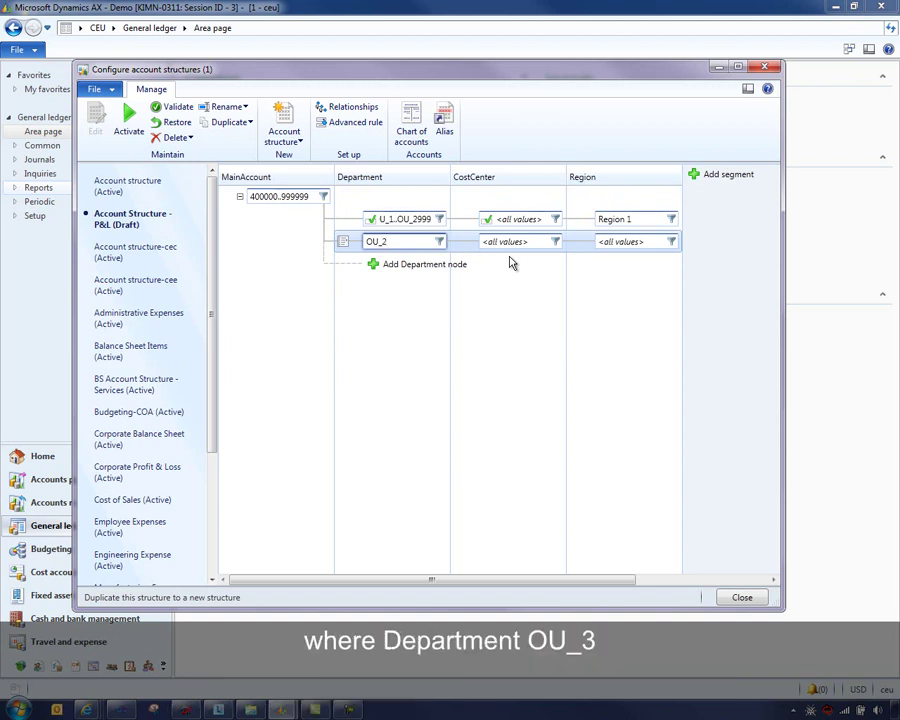
type("3..O")
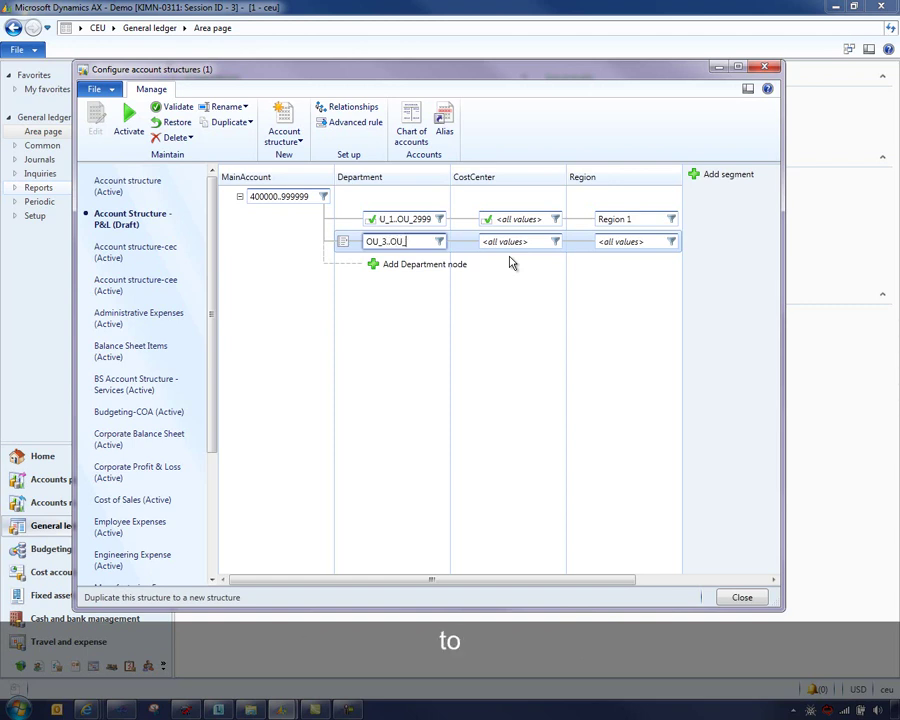
type("U_4999")
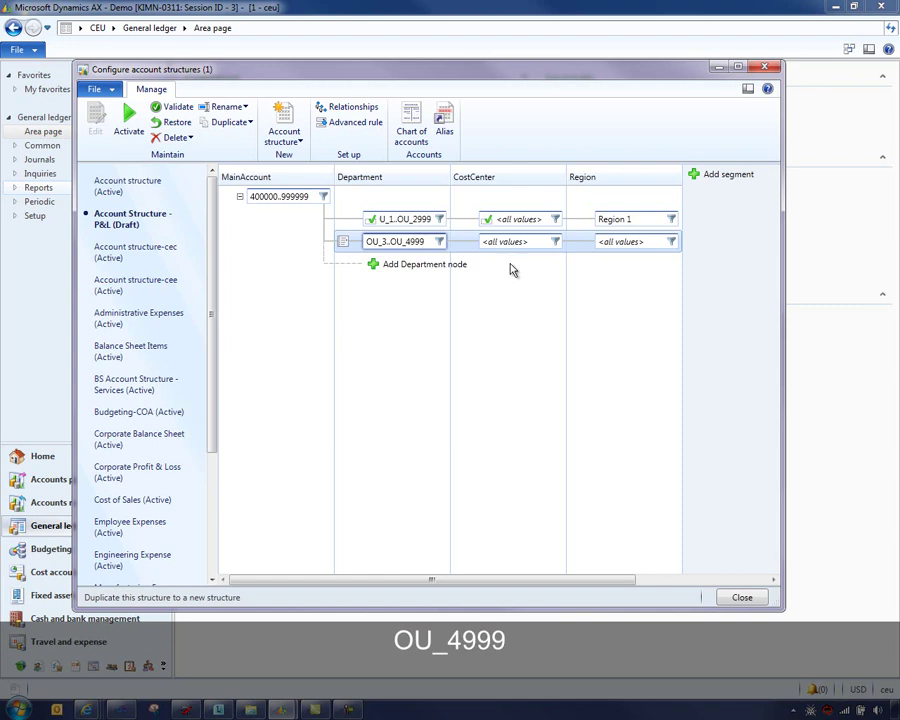
left_click(647, 241)
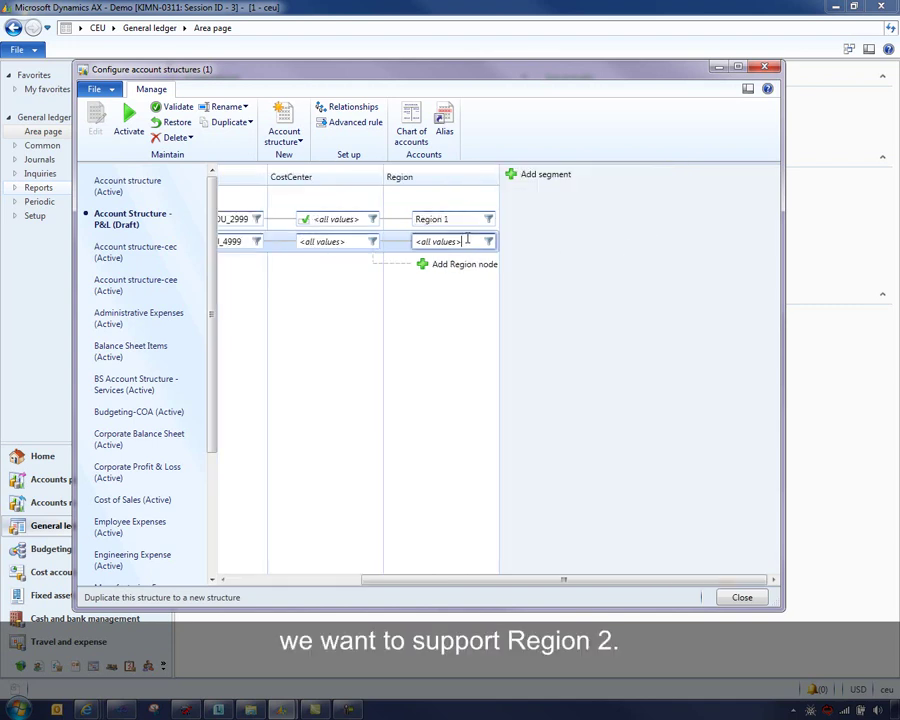
key("ctrl+a")
type("Region")
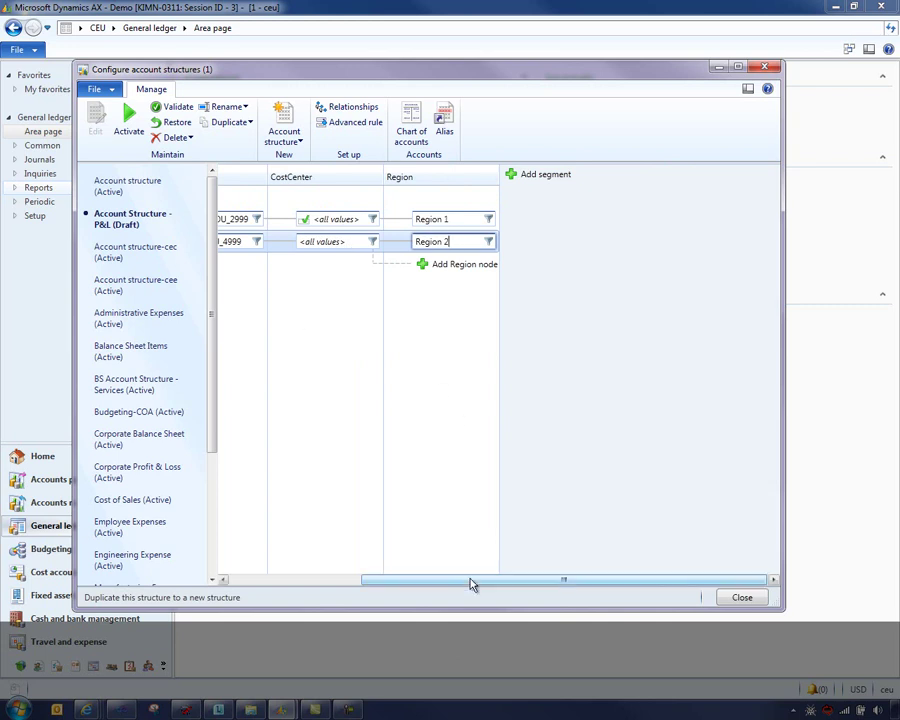
Add a third Department node with the range OU_5..OU_9999 and restrict its Region to Region 3
left_click_drag(472, 580, 281, 584)
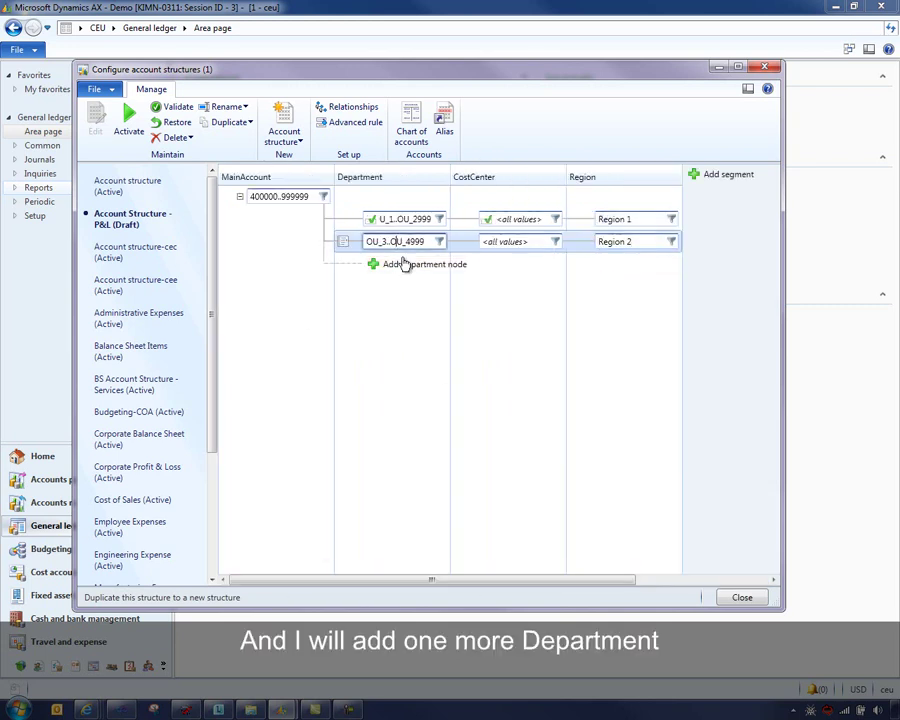
left_click(402, 266)
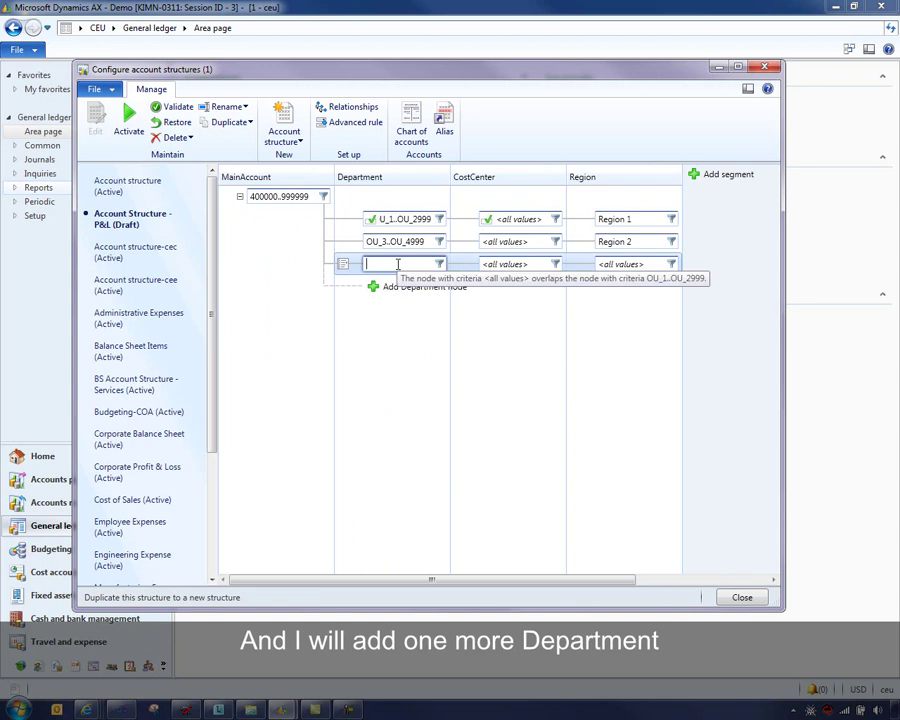
type("OU")
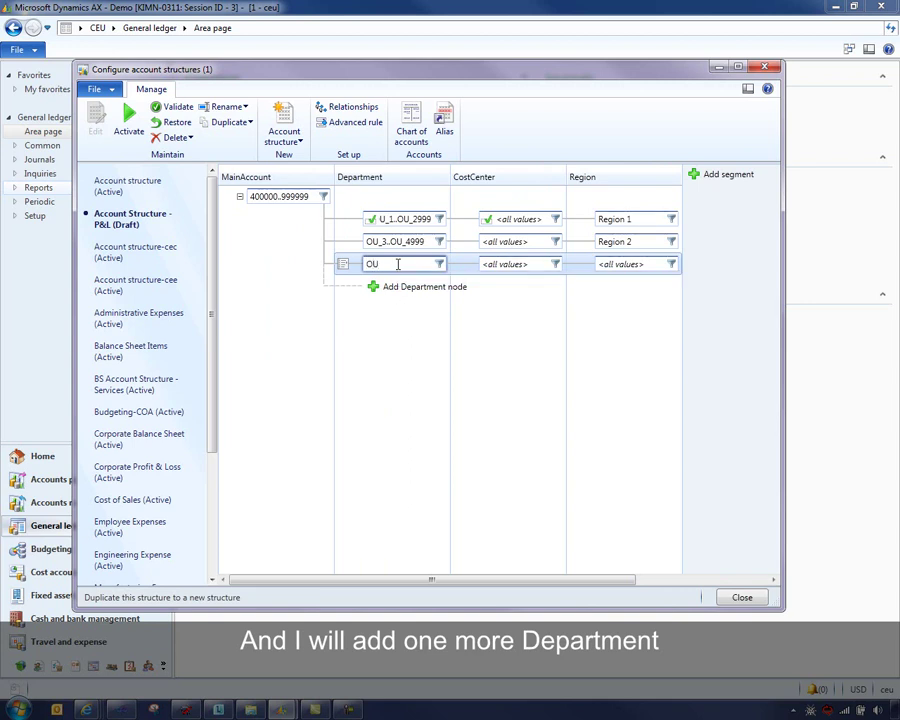
type("_5.")
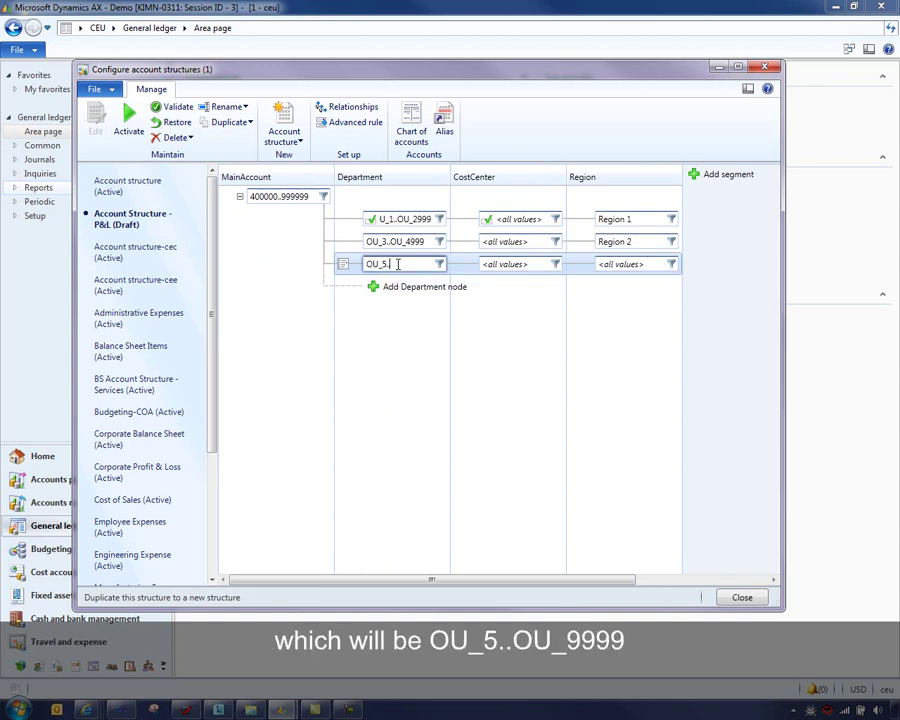
type(".OU_9999")
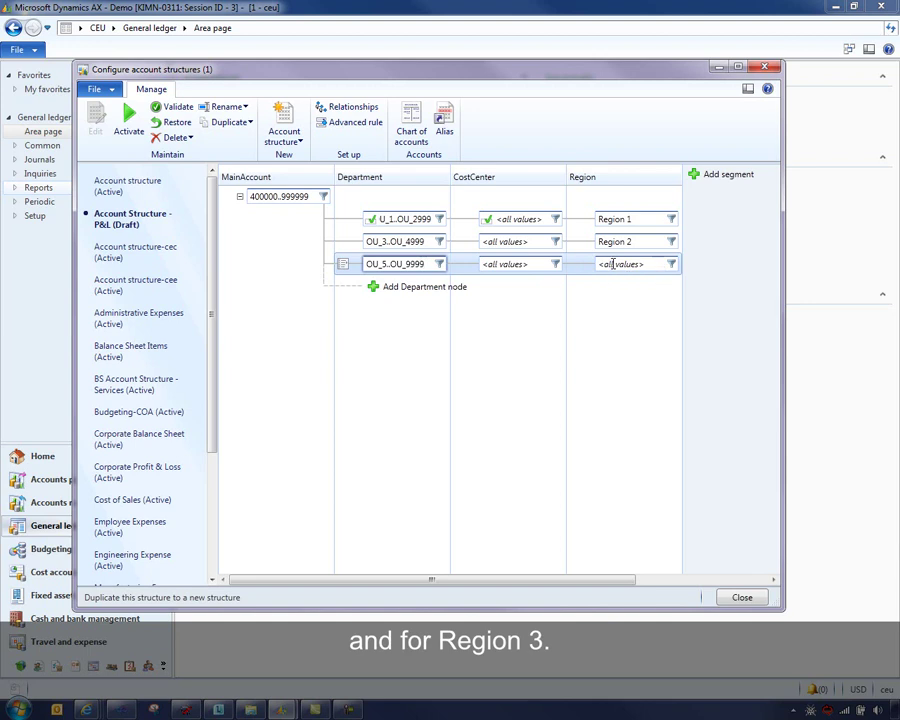
left_click(613, 264)
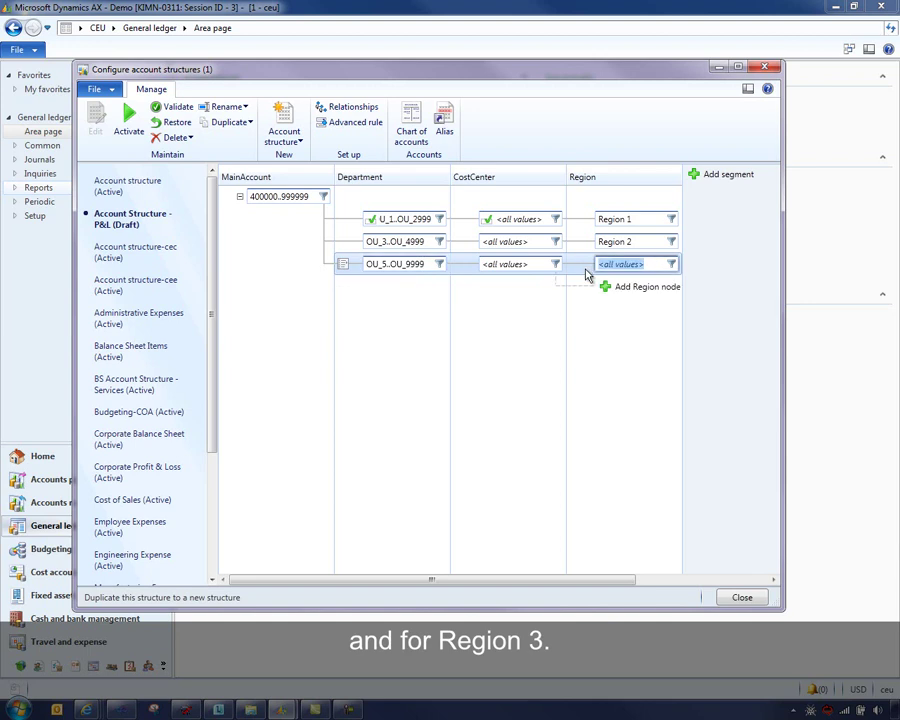
type("Region 3")
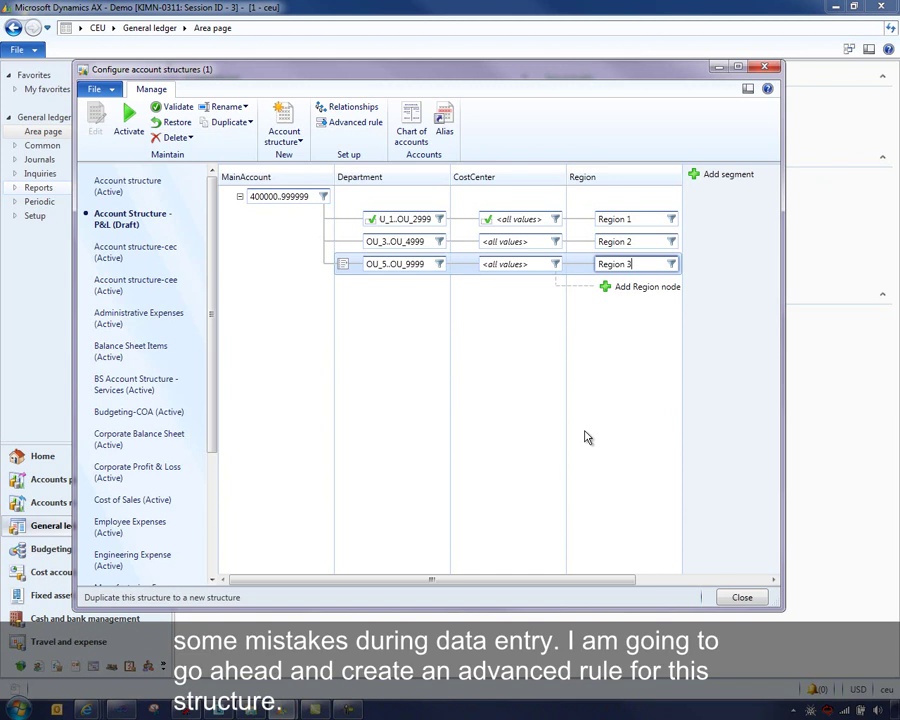
Create an advanced rule for Account Structure - P&L, using Campaign as both the rule identifier and name
left_click(330, 122)
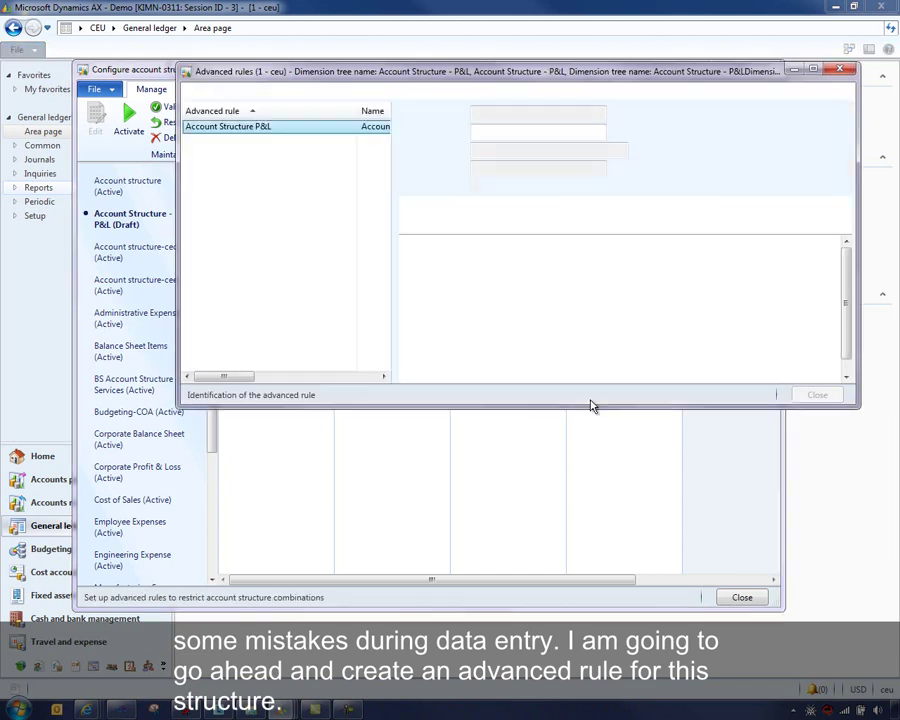
left_click_drag(249, 50, 228, 97)
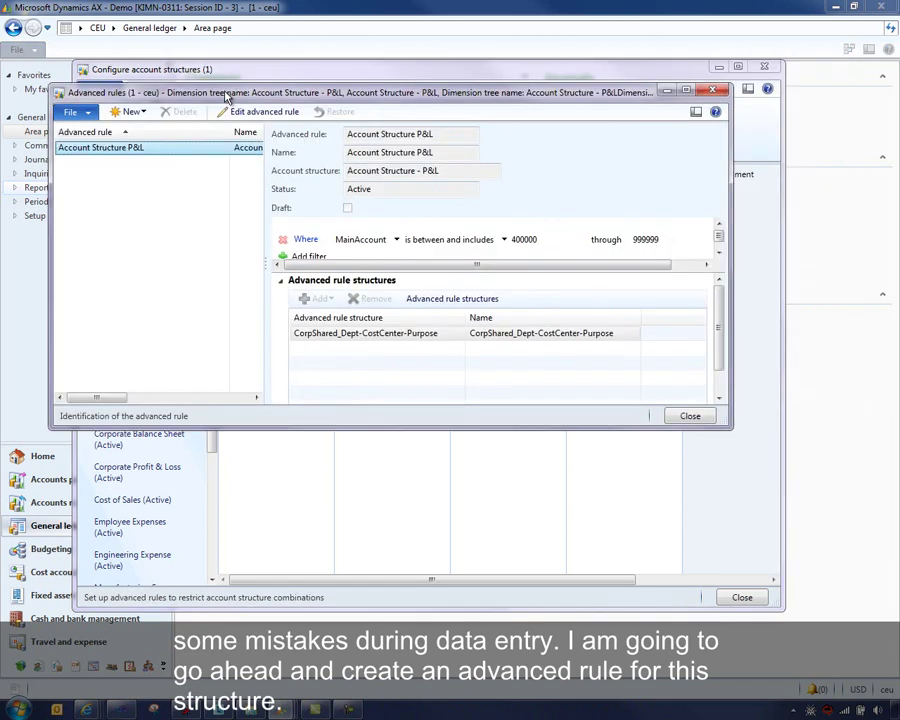
left_click(126, 111)
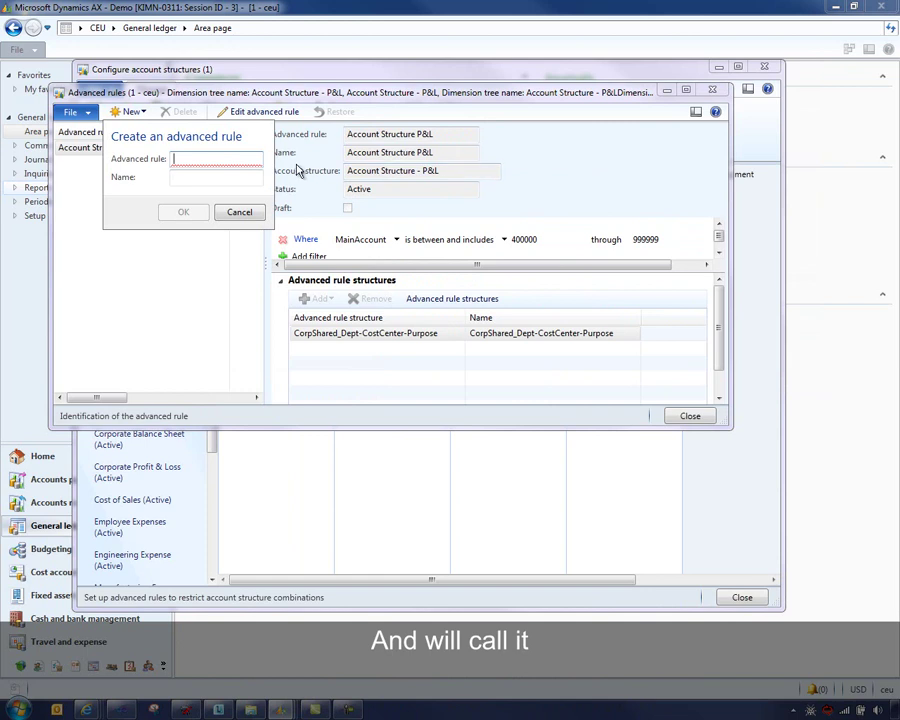
type("C")
key("Tab")
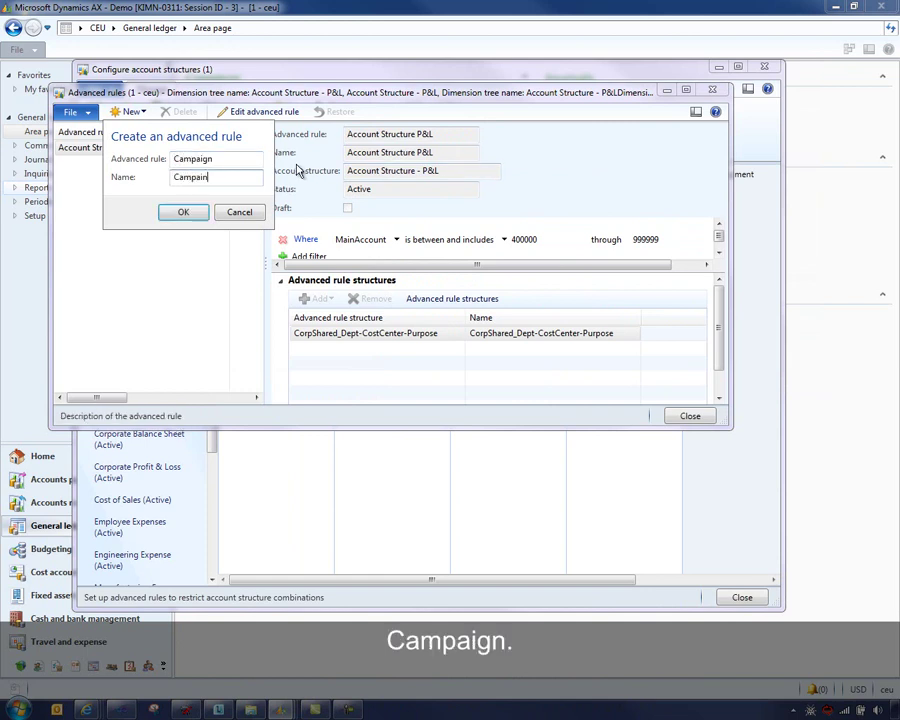
left_click(183, 211)
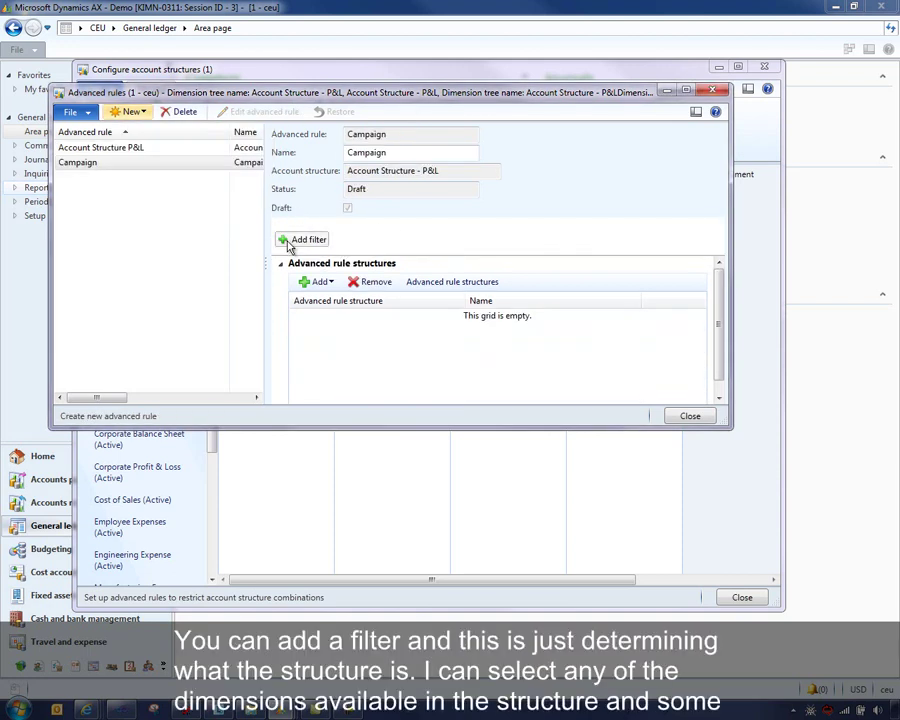
Add a filter to the Campaign rule so it applies where MainAccount begins with 4
left_click(295, 240)
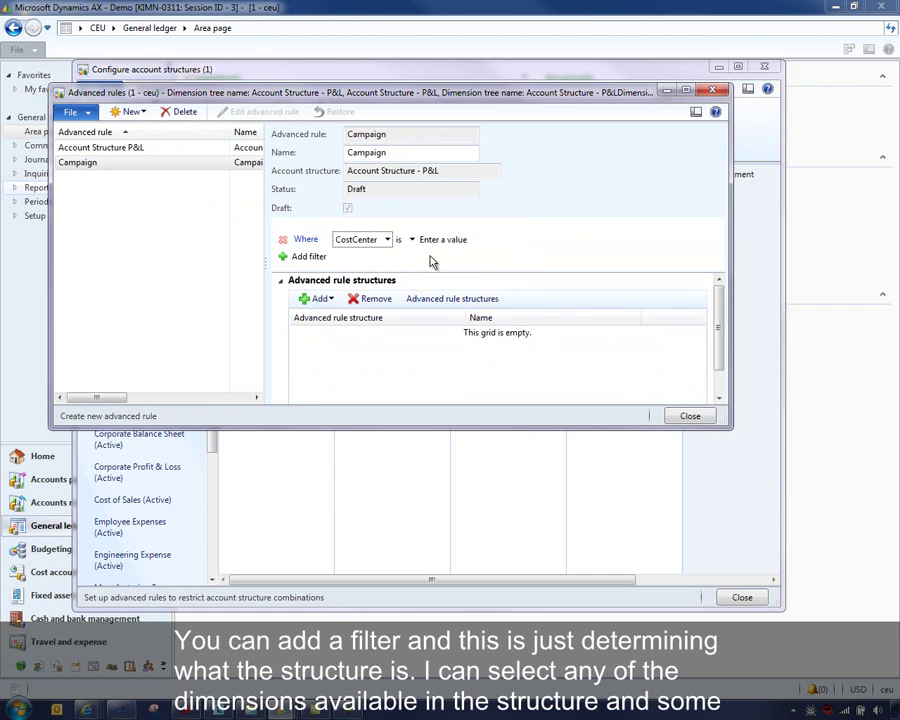
left_click(387, 240)
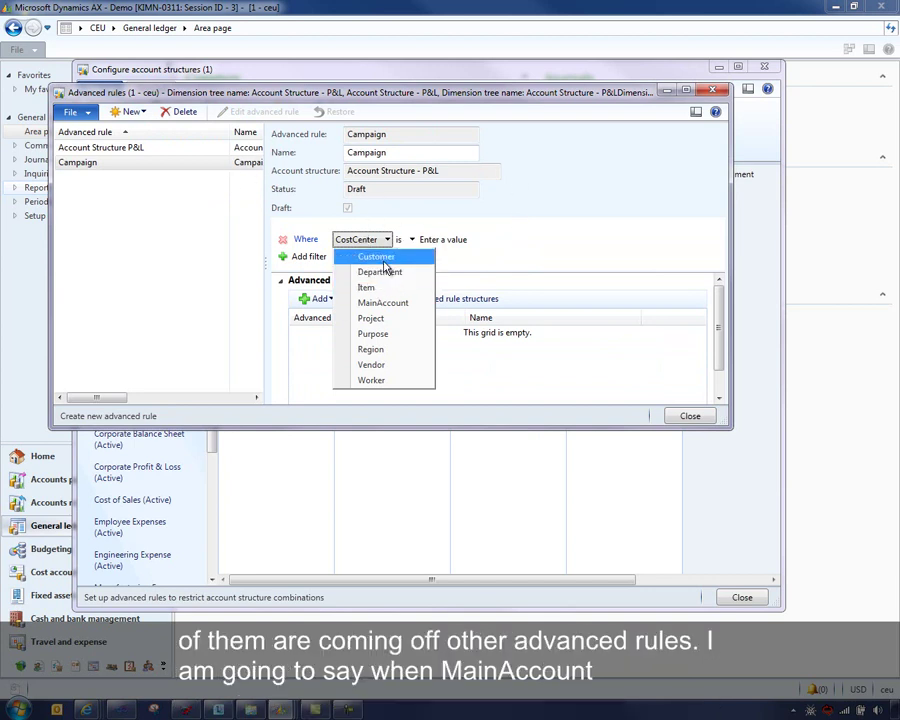
left_click(388, 302)
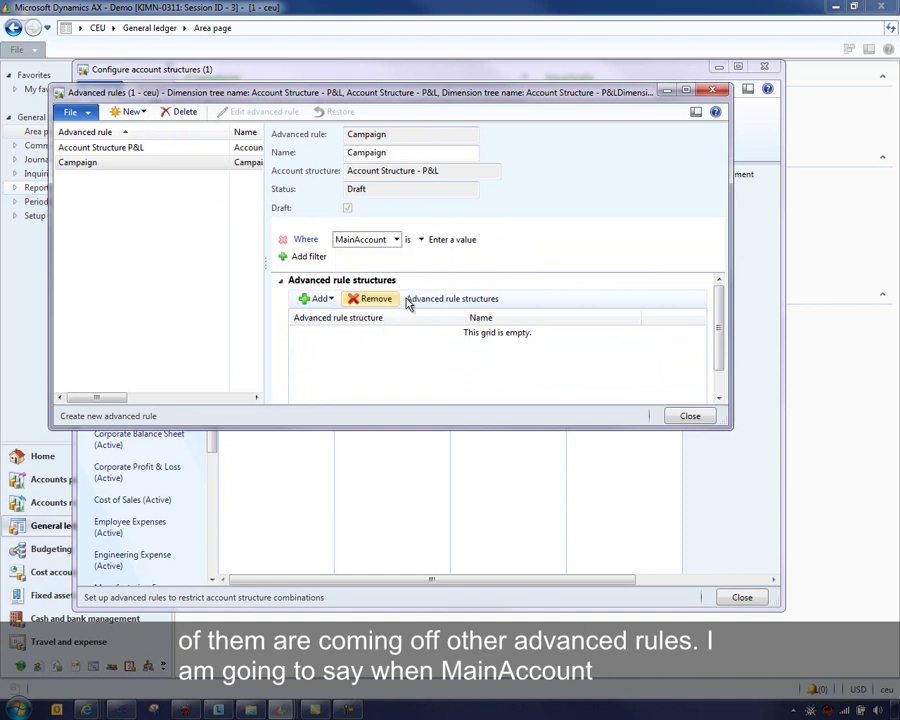
left_click(454, 240)
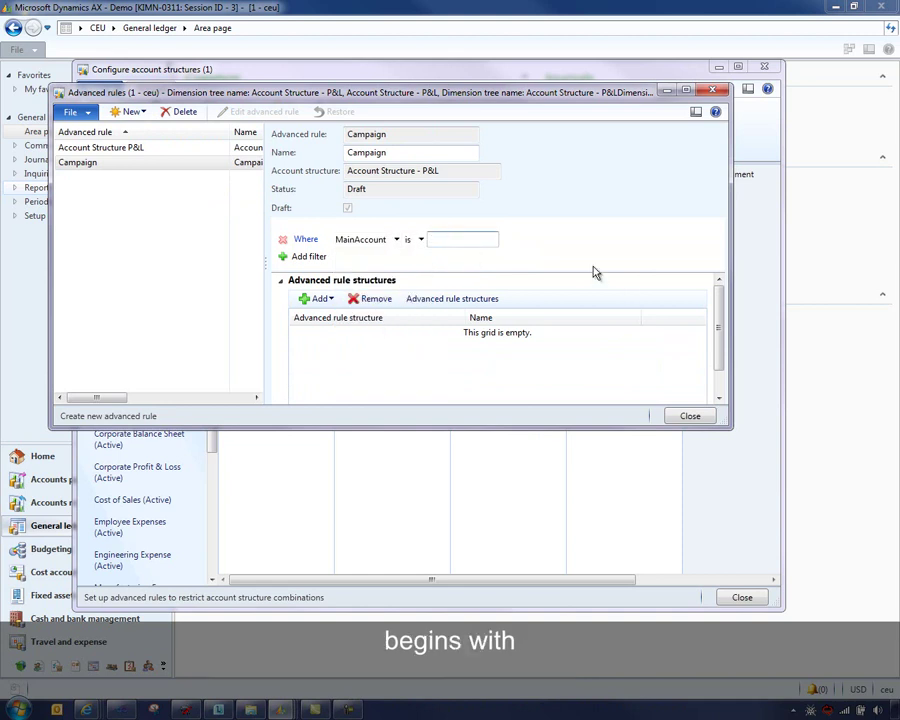
left_click(420, 239)
left_click(427, 272)
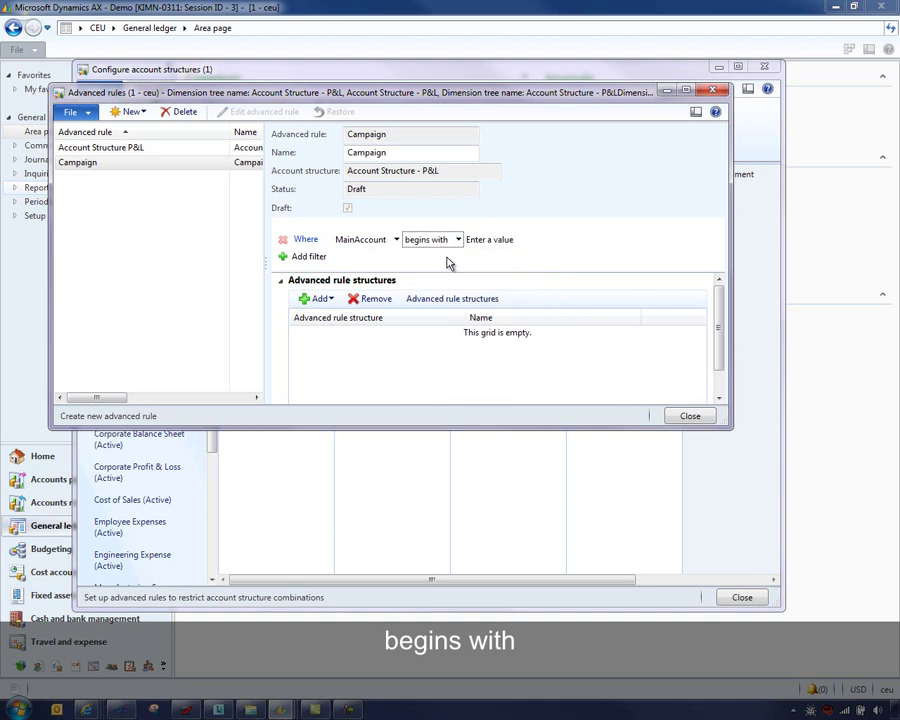
left_click(462, 239)
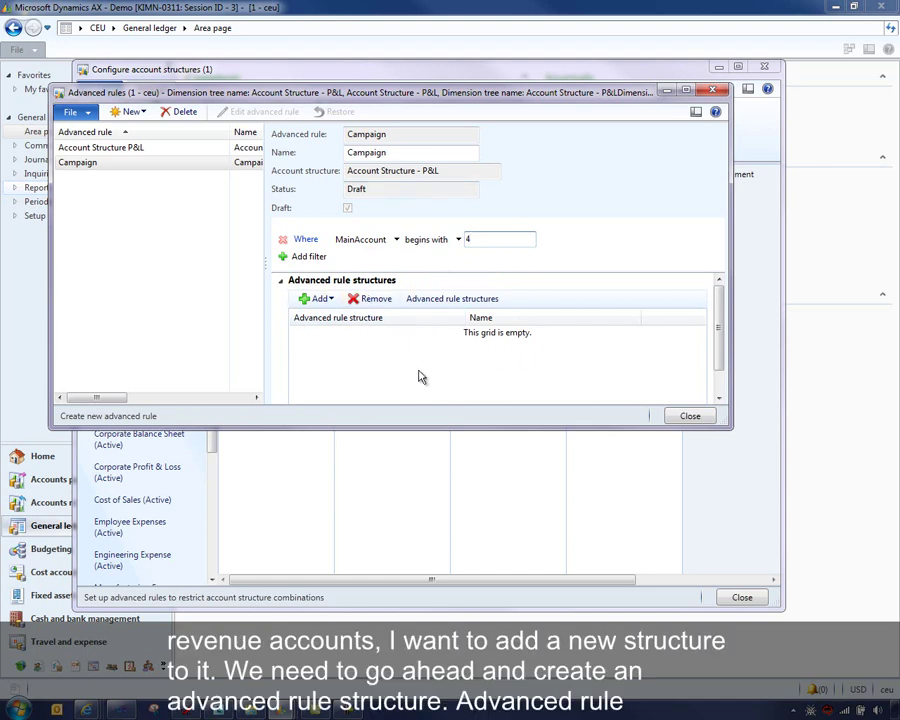
Create an advanced rule structure called Campaign with the description Campaign Dimension
left_click(452, 298)
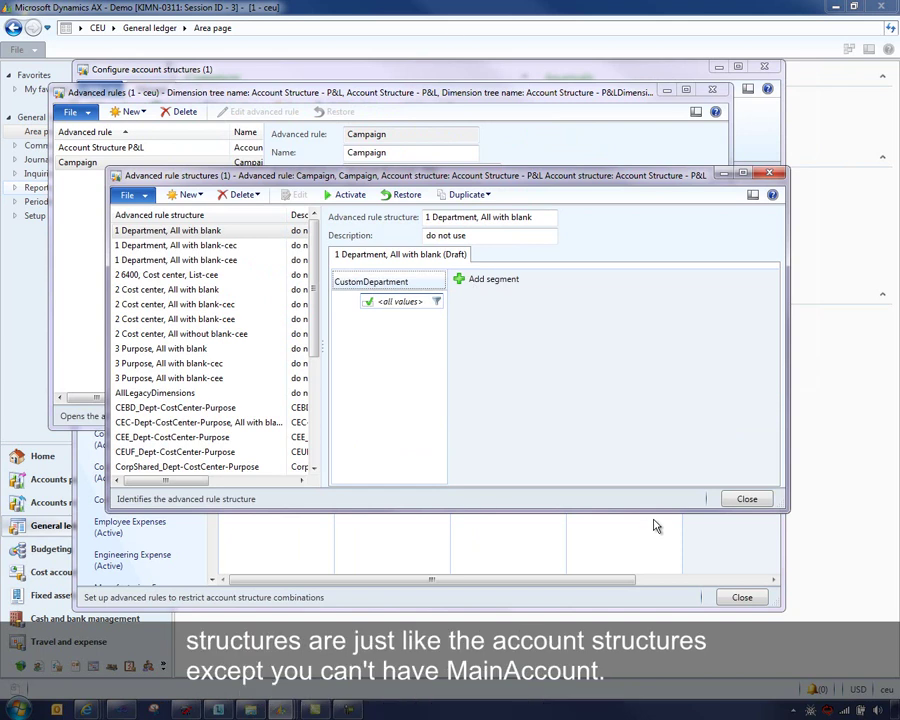
left_click(186, 194)
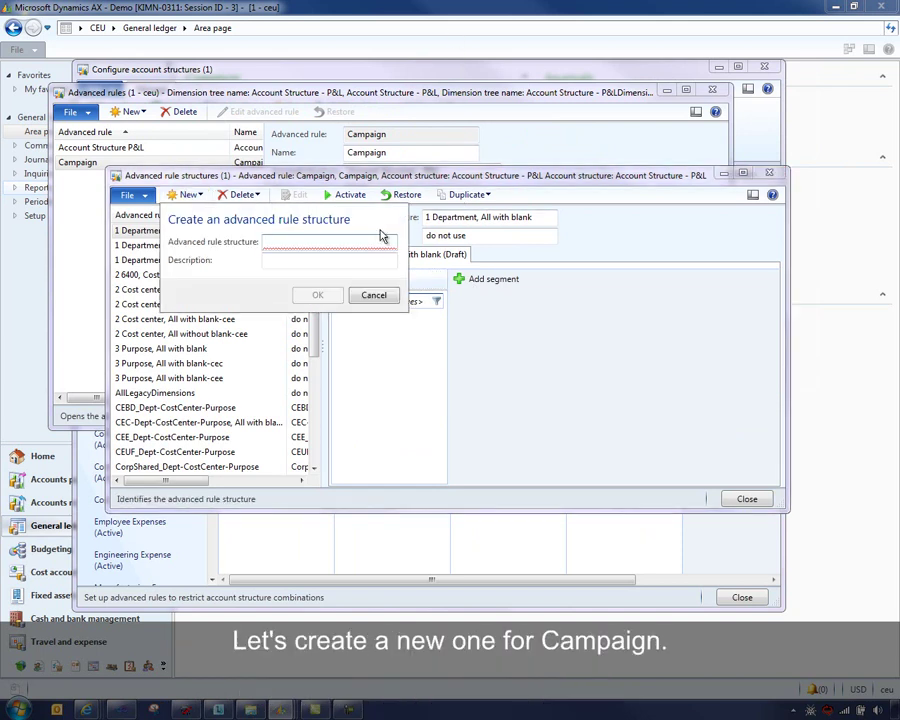
type("Campaign")
key("Tab")
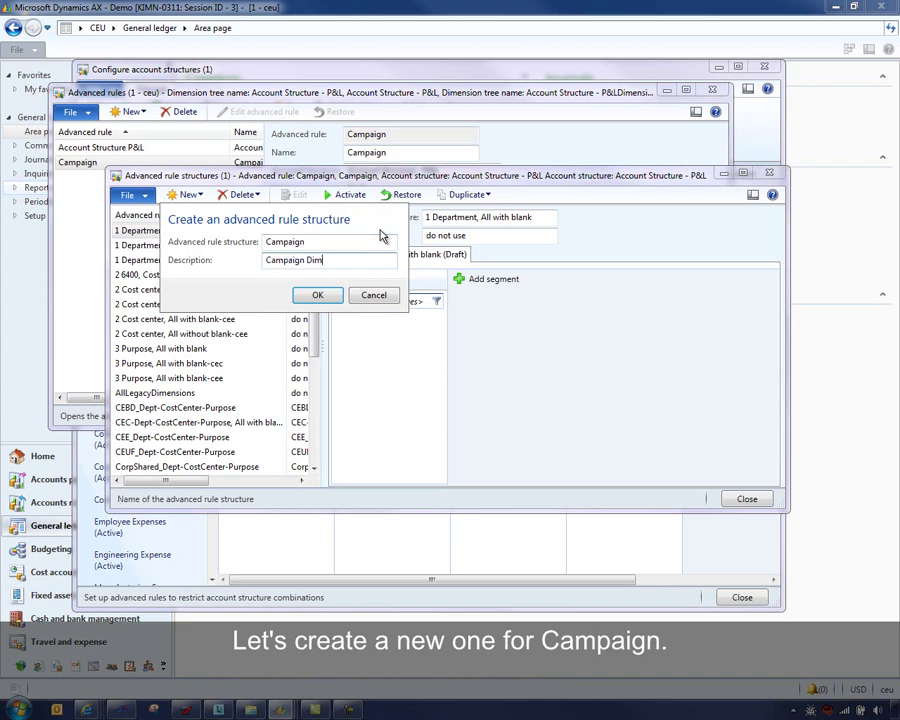
left_click(317, 295)
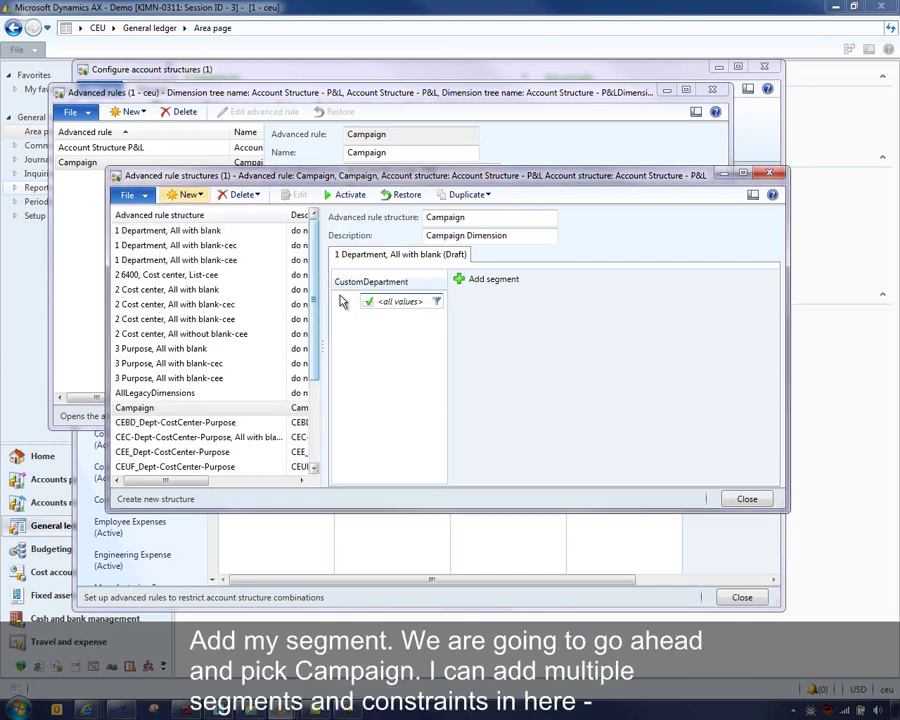
Add the Campaign financial dimension as a segment of the Campaign advanced rule structure
left_click(365, 281)
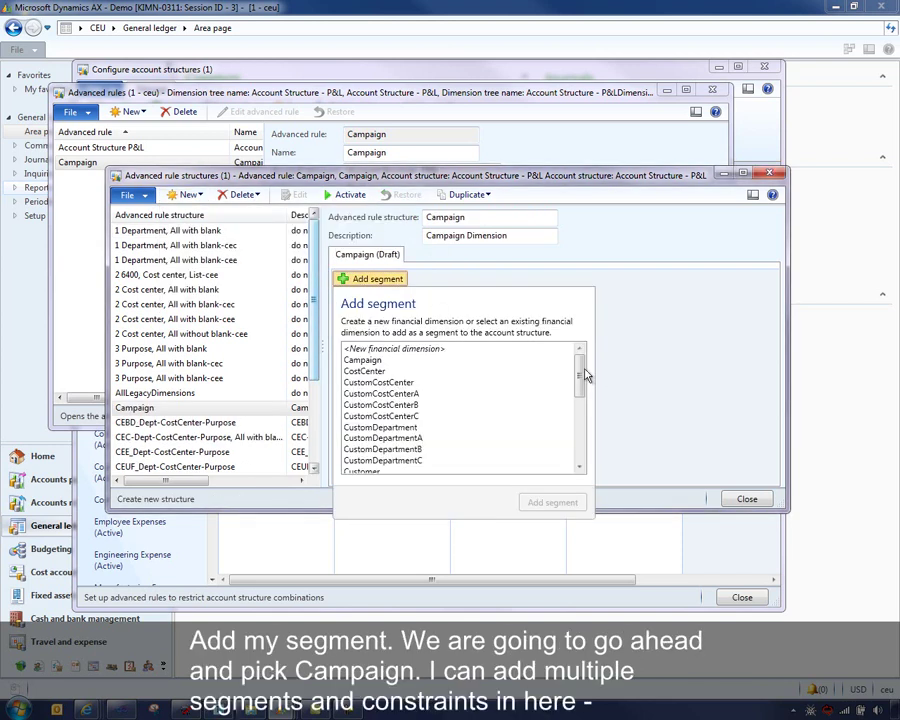
left_click(366, 360)
left_click(551, 503)
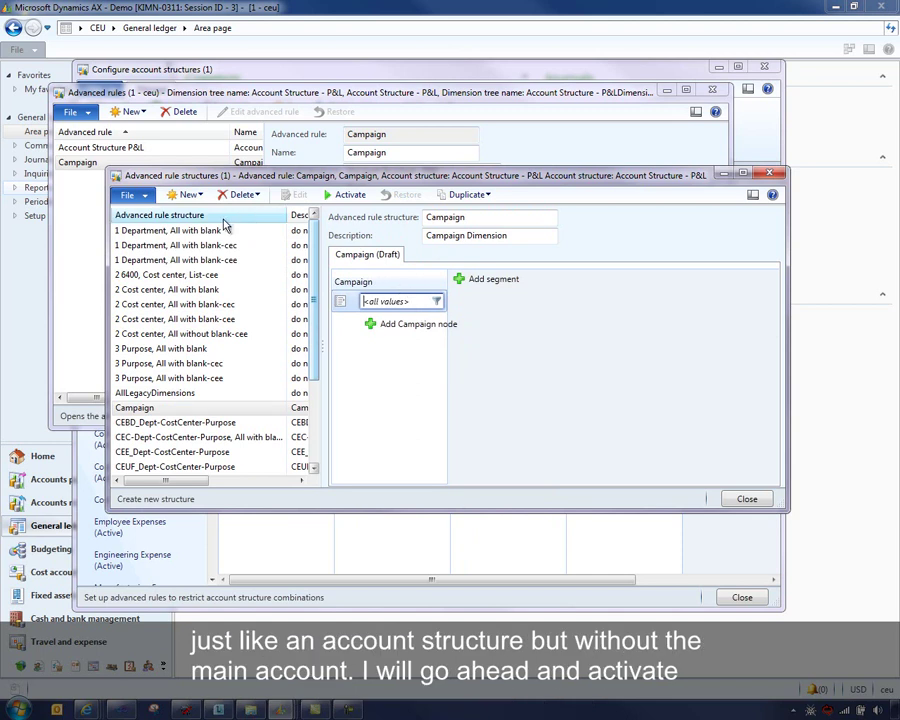
Activate the Campaign advanced rule structure, updating the chart of accounts and unposted transactions, and return to the advanced rules
left_click(345, 194)
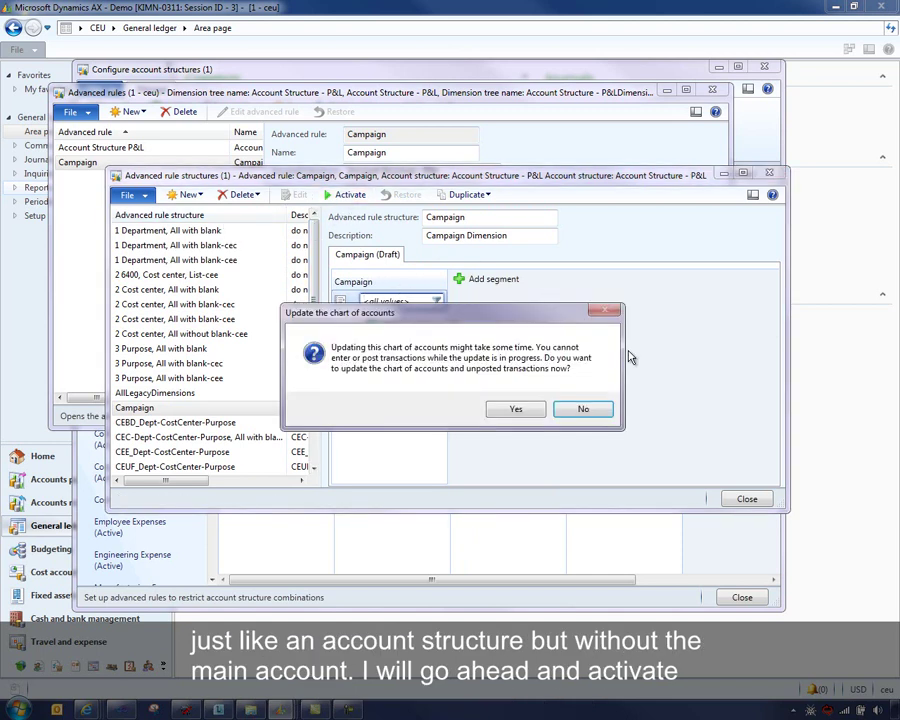
left_click(517, 407)
left_click(741, 499)
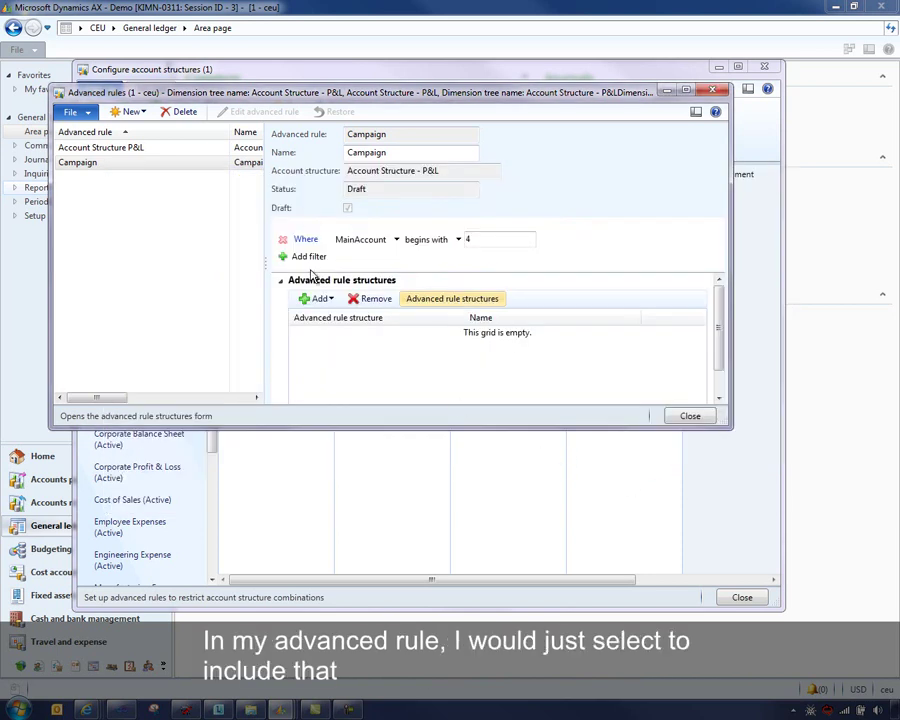
Attach the Campaign advanced rule structure to the Campaign advanced rule
left_click(332, 302)
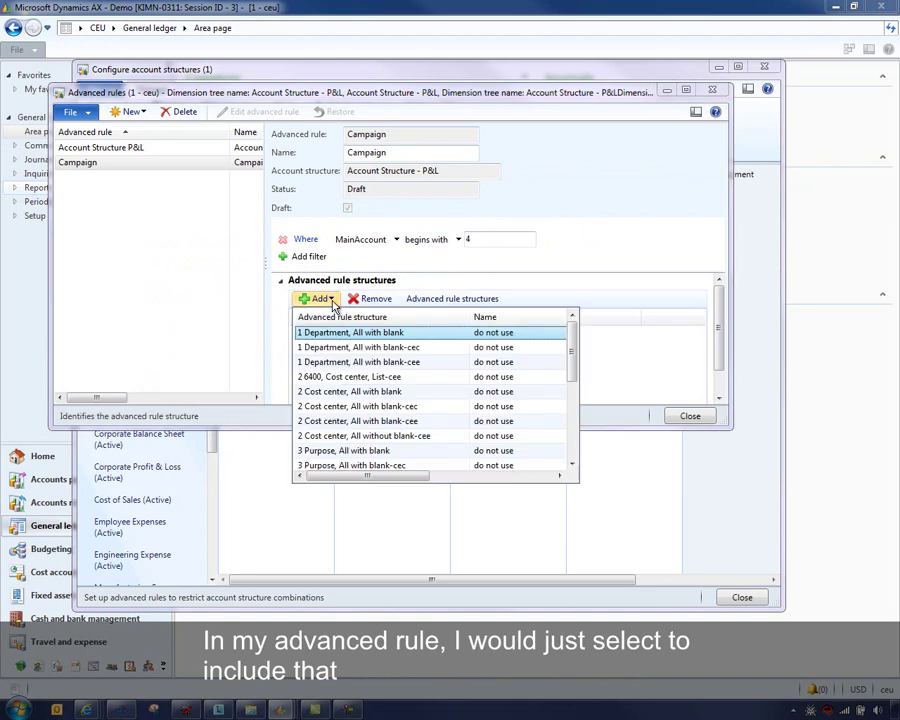
left_click_drag(578, 367, 573, 417)
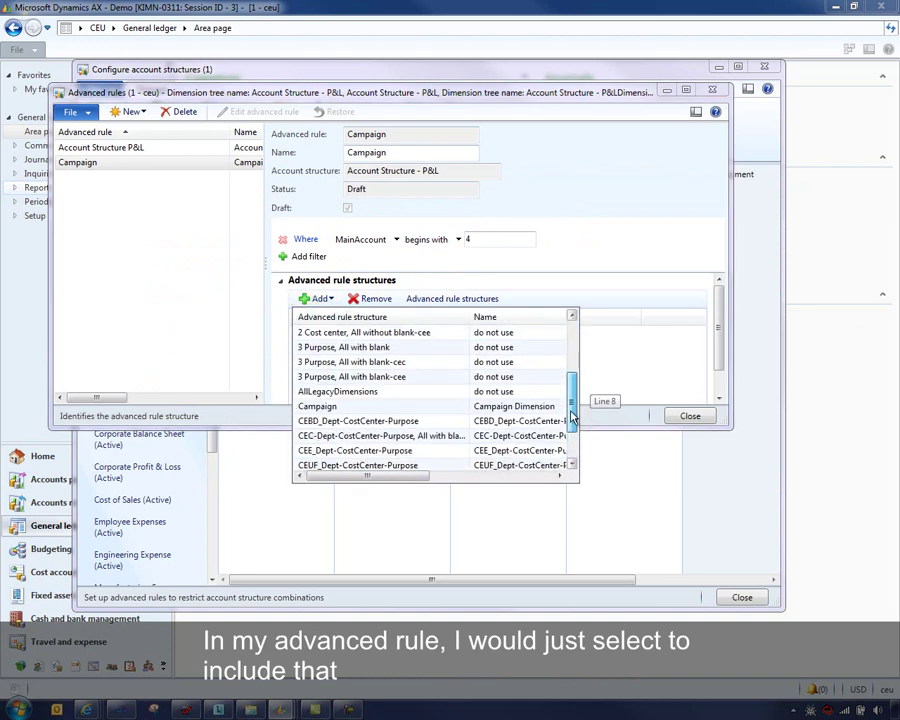
left_click(317, 406)
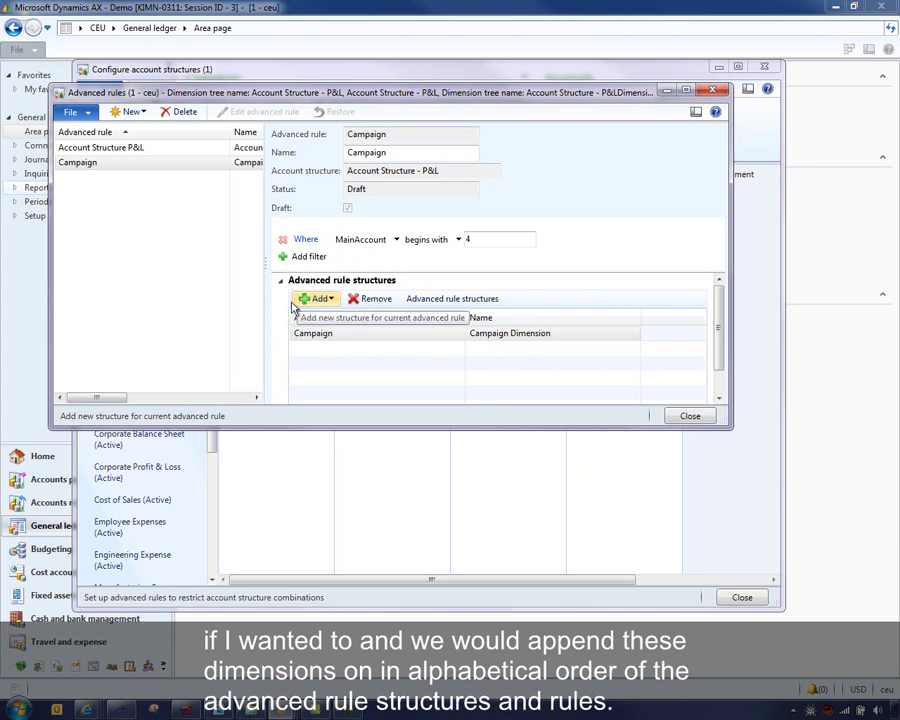
Return from the advanced rules, activate the Account Structure - P&L, and leave the account structure configuration
left_click(694, 417)
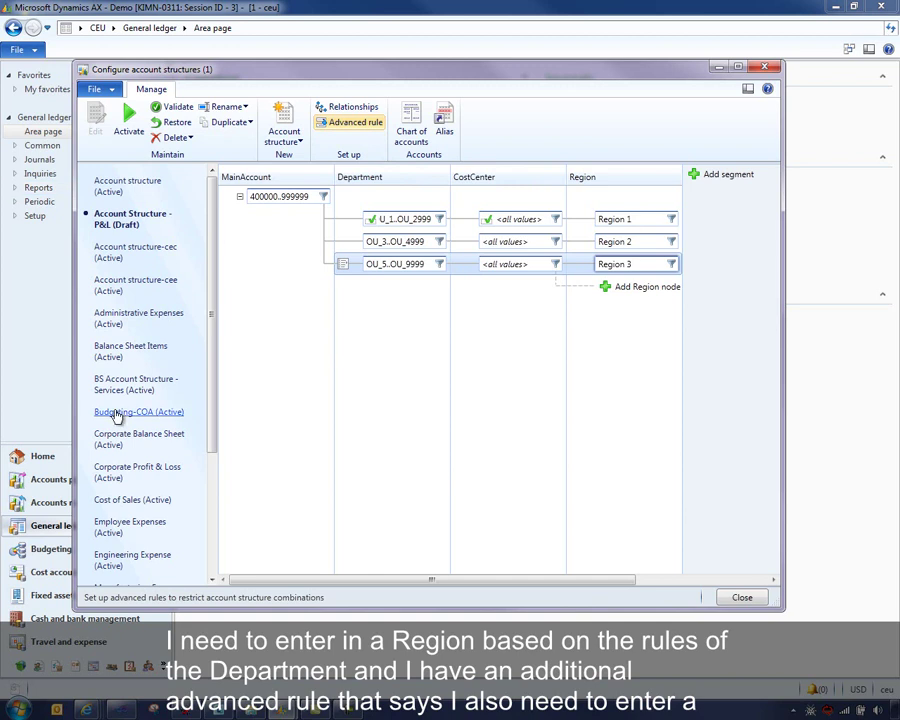
left_click(128, 118)
left_click(510, 408)
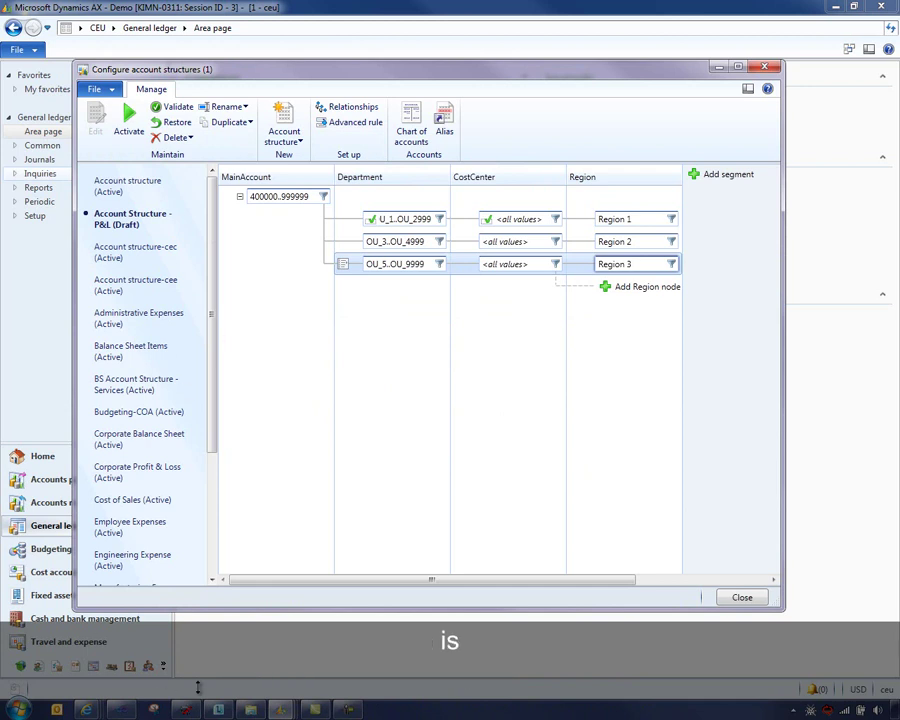
mouse_move(285, 710)
left_click(430, 610)
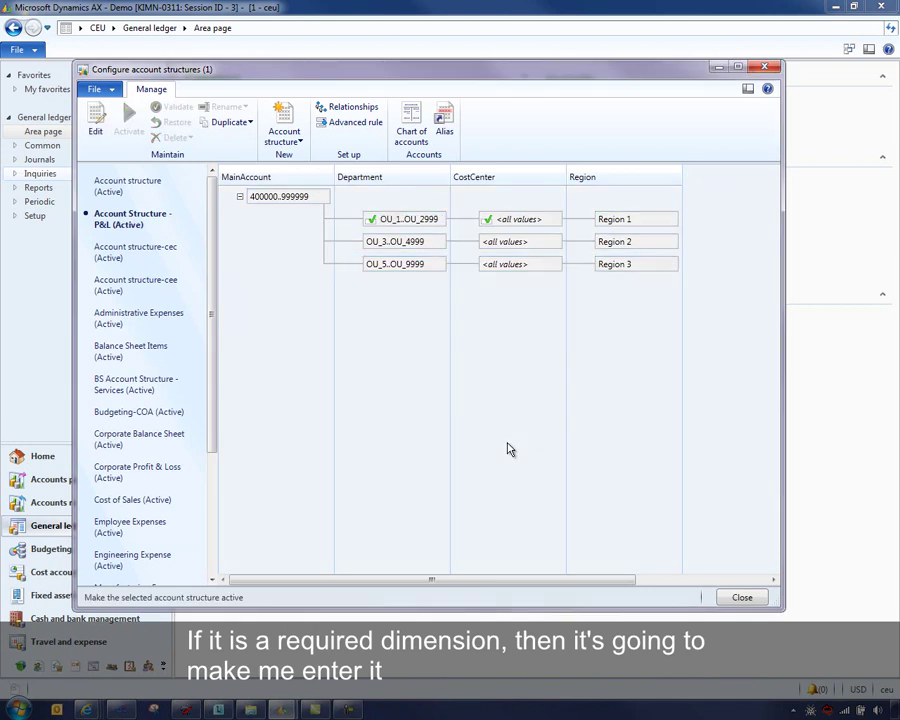
left_click(745, 600)
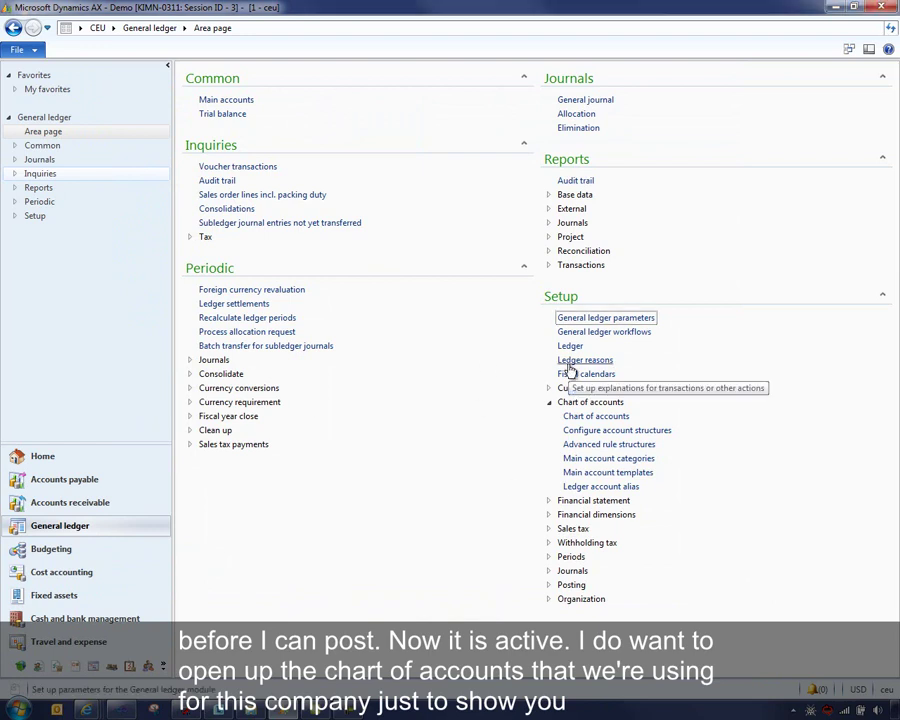
Review the account structures assigned to the Corporate Main Account (Shared) chart of accounts
left_click(594, 416)
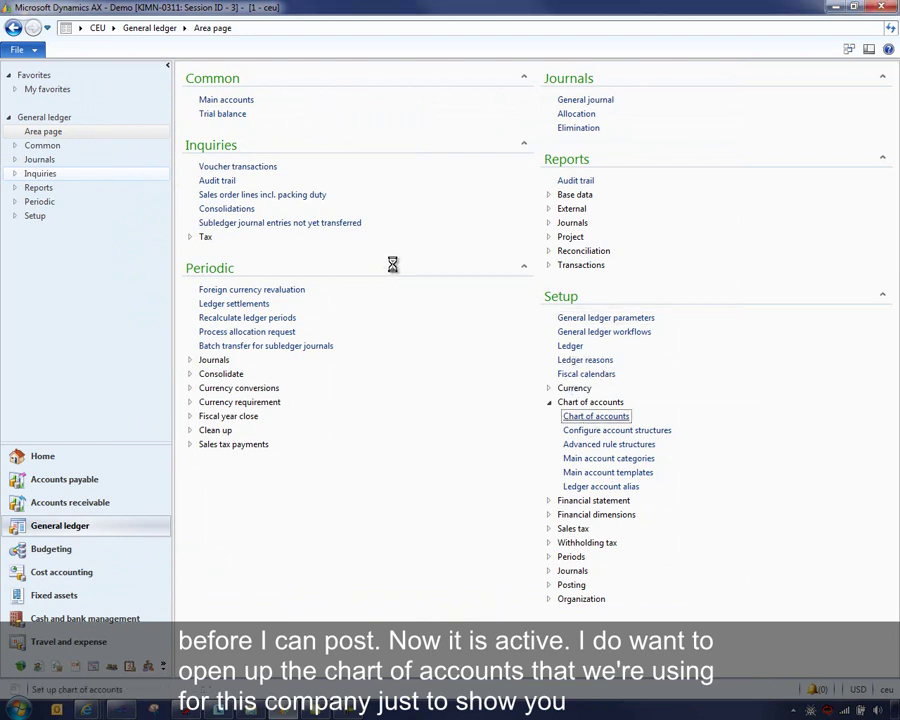
left_click(279, 200)
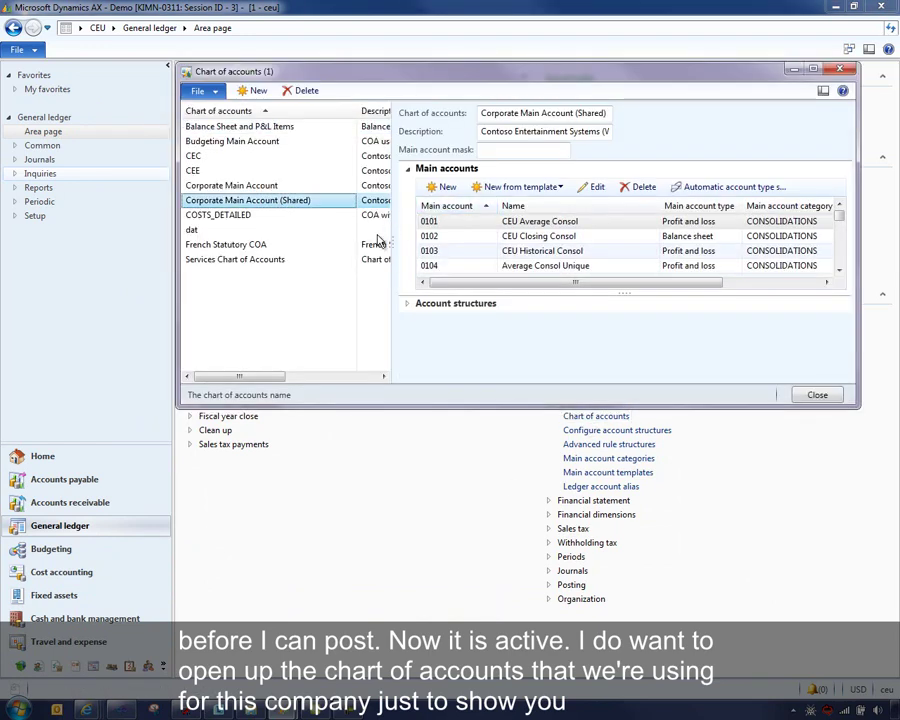
left_click(409, 305)
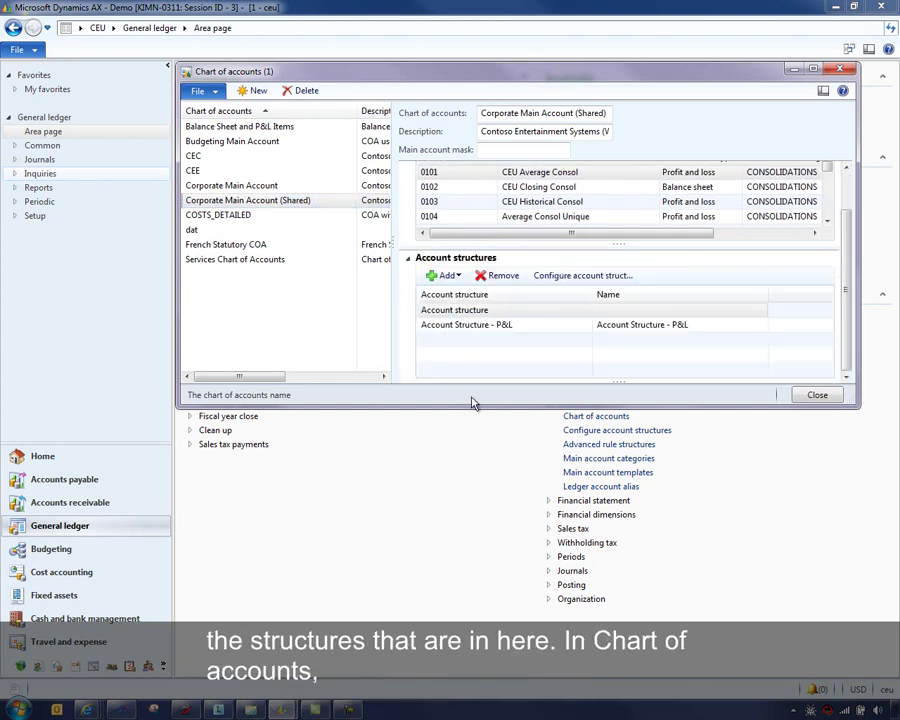
left_click_drag(470, 405, 464, 590)
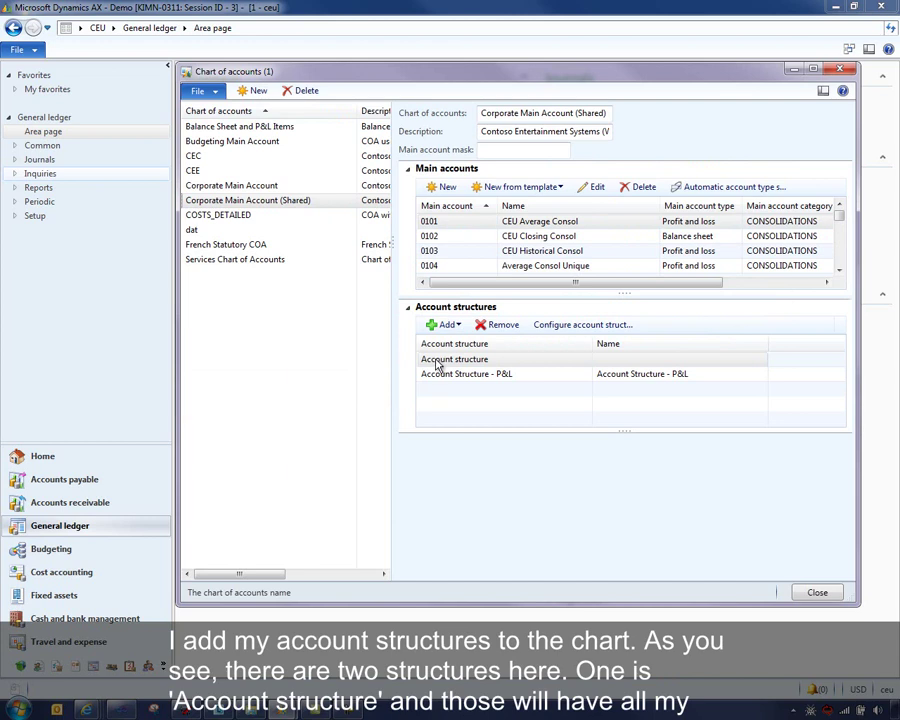
left_click(470, 366)
left_click(473, 373)
left_click(463, 362)
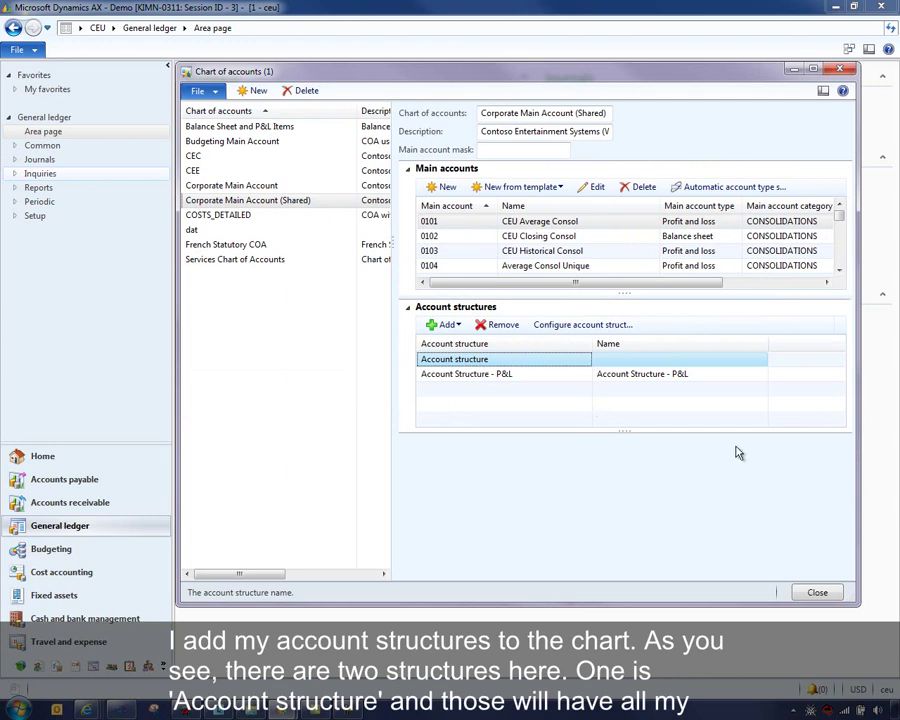
left_click(492, 374)
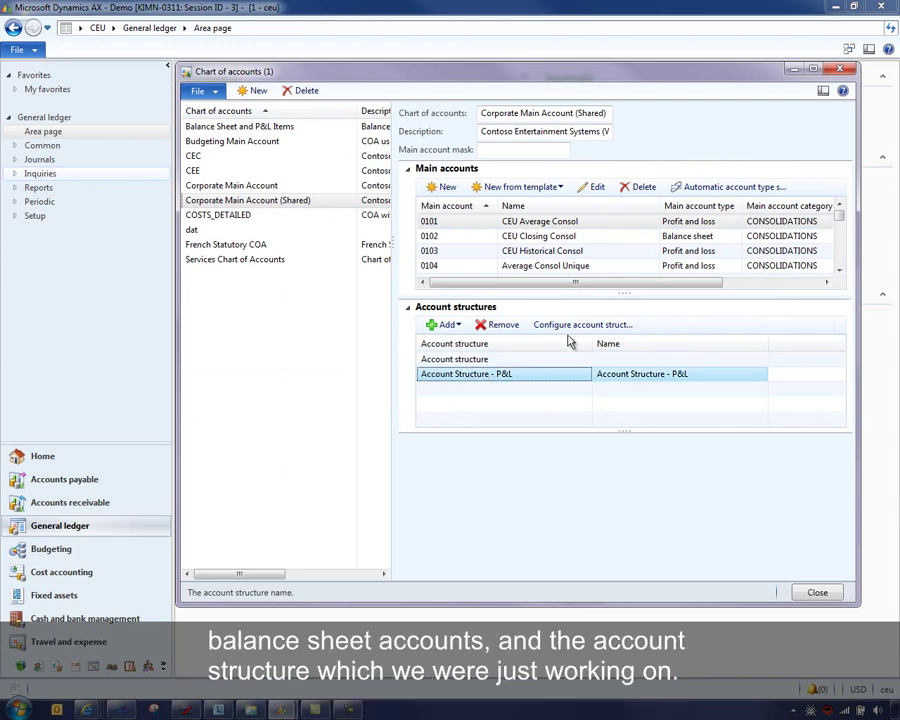
left_click(816, 592)
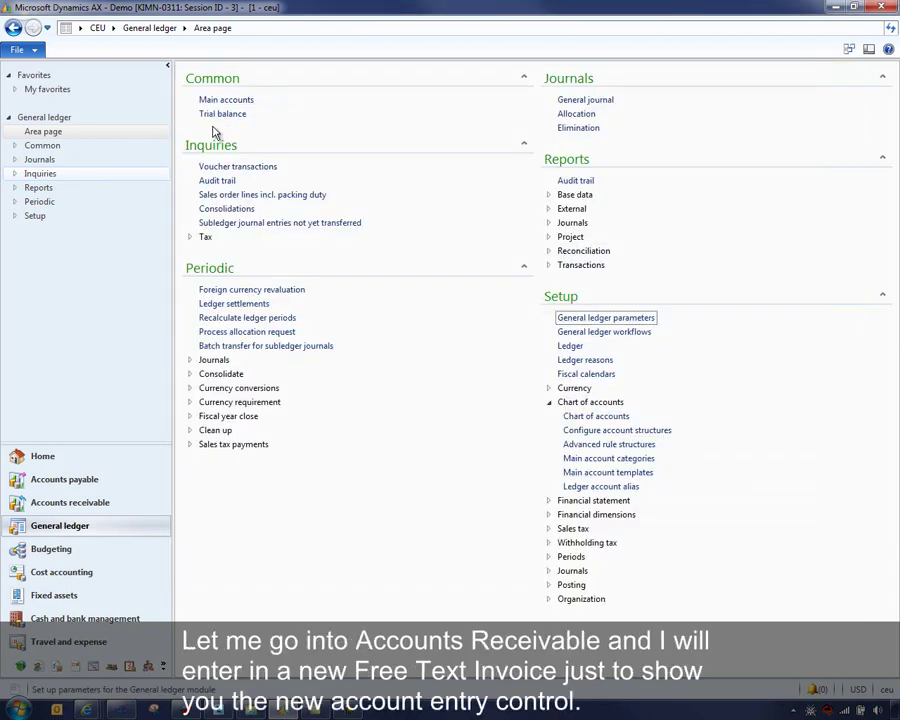
Create a new free text invoice in Accounts receivable for the customer Forest Wholesales
left_click(72, 503)
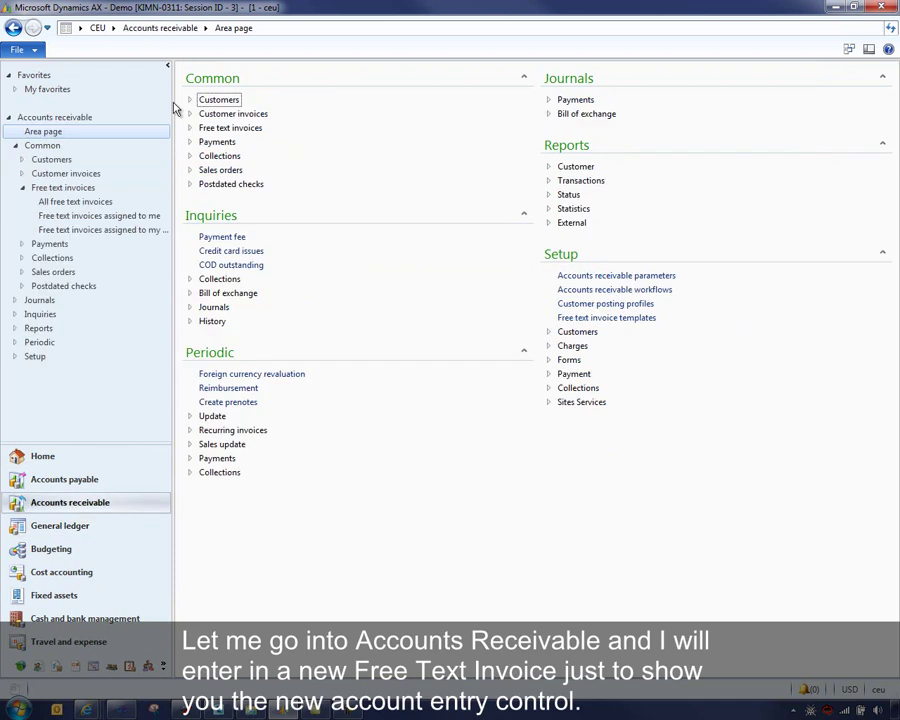
left_click(225, 128)
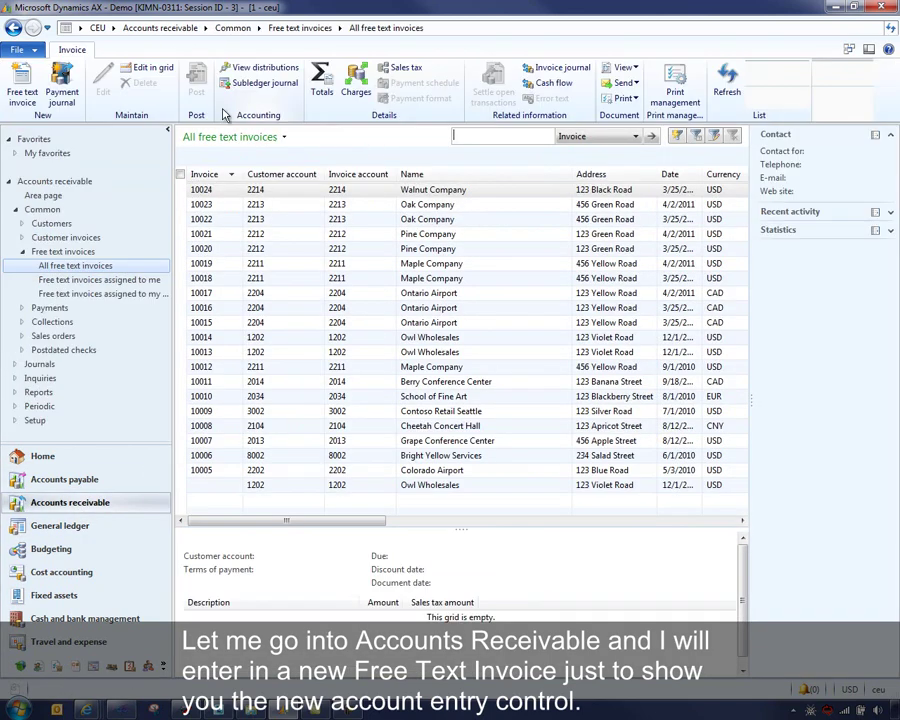
left_click(24, 88)
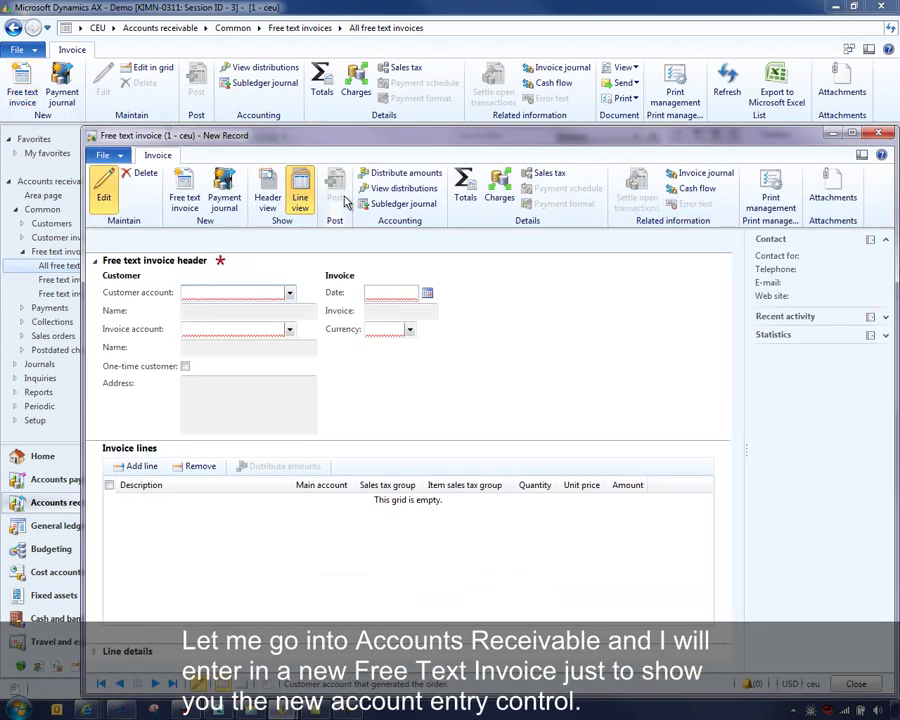
left_click(289, 292)
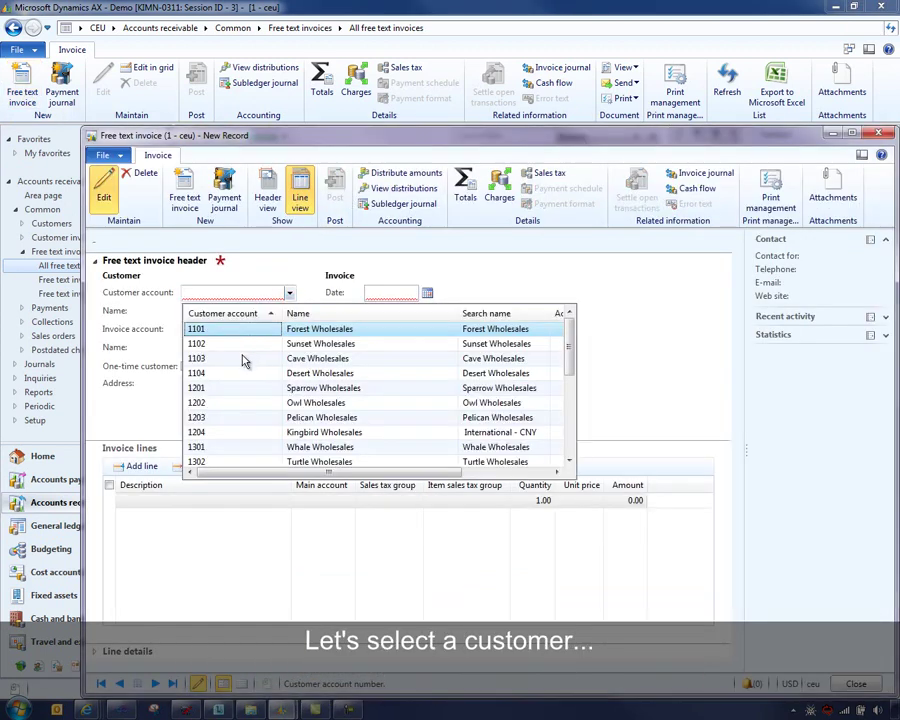
key("Escape")
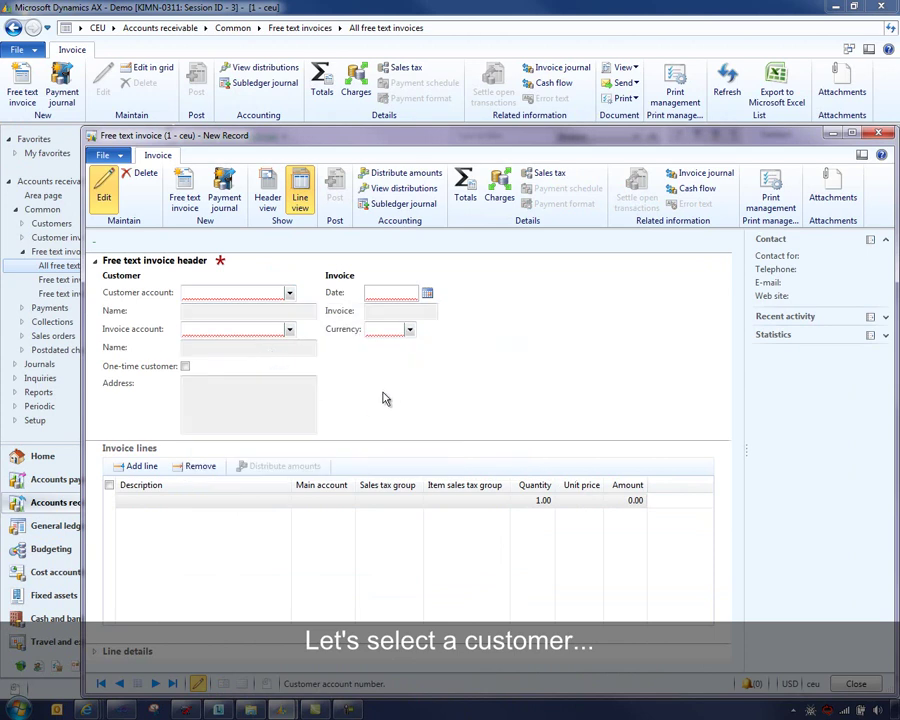
left_click(280, 292)
type("1101")
key("Tab")
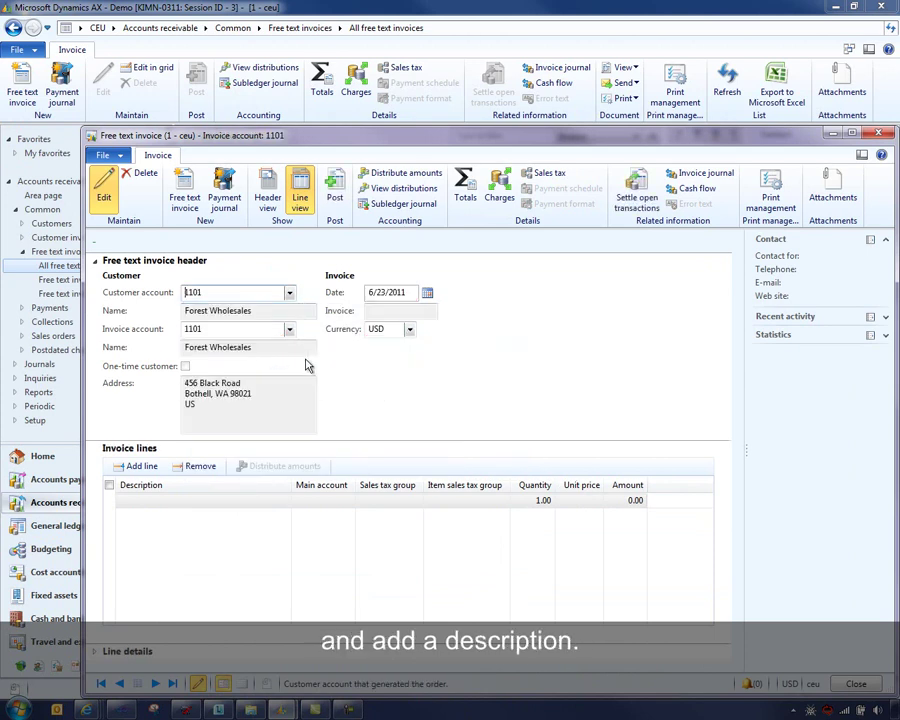
Fill in the invoice line with description sales, main account Sales - Other, quantity 100 and unit price 5
left_click(120, 500)
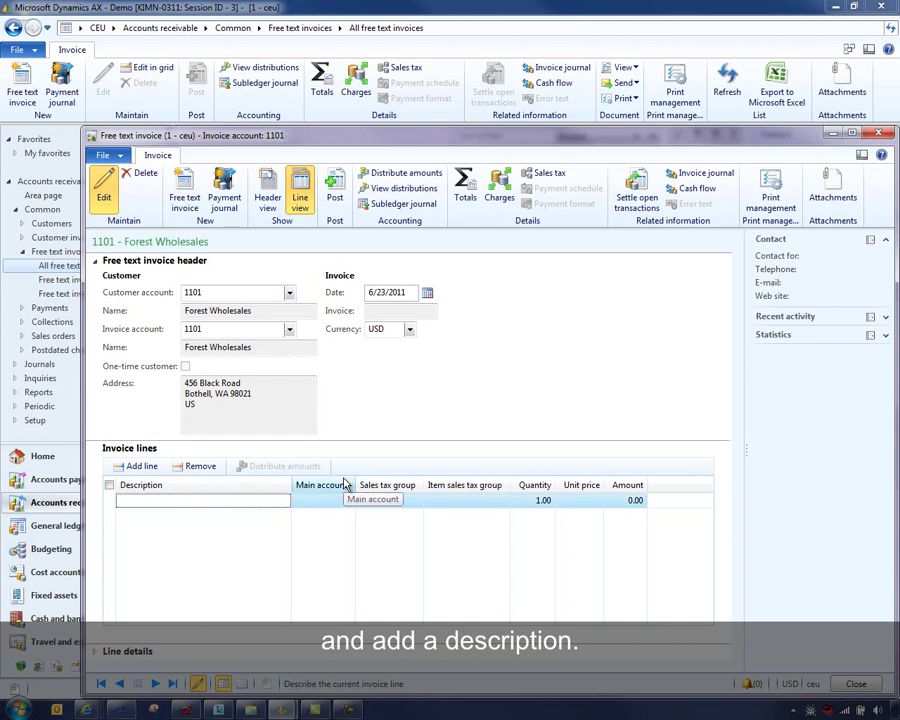
key("Tab")
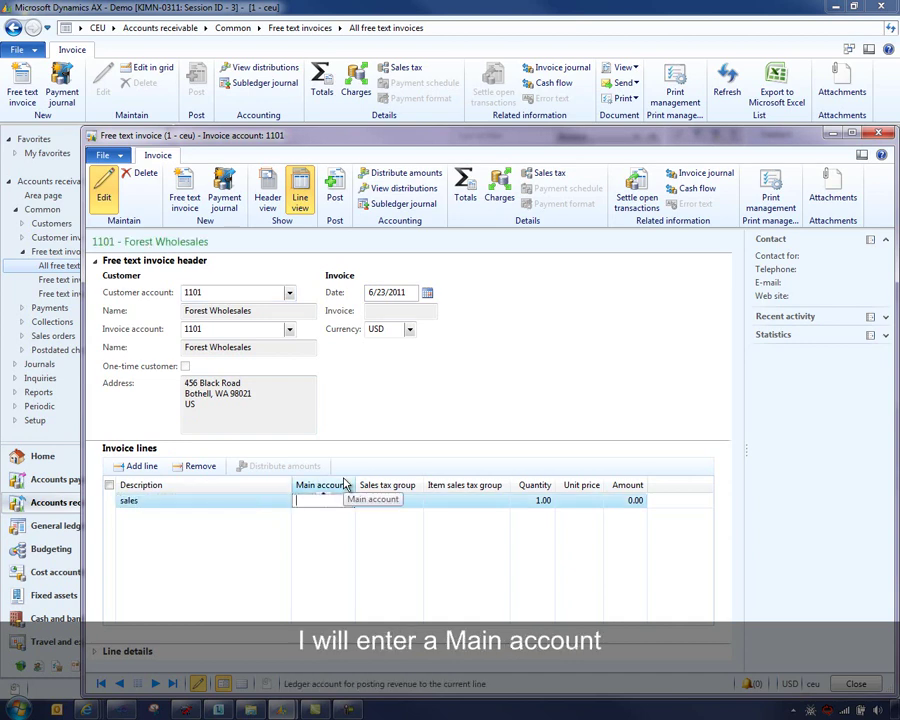
type("4")
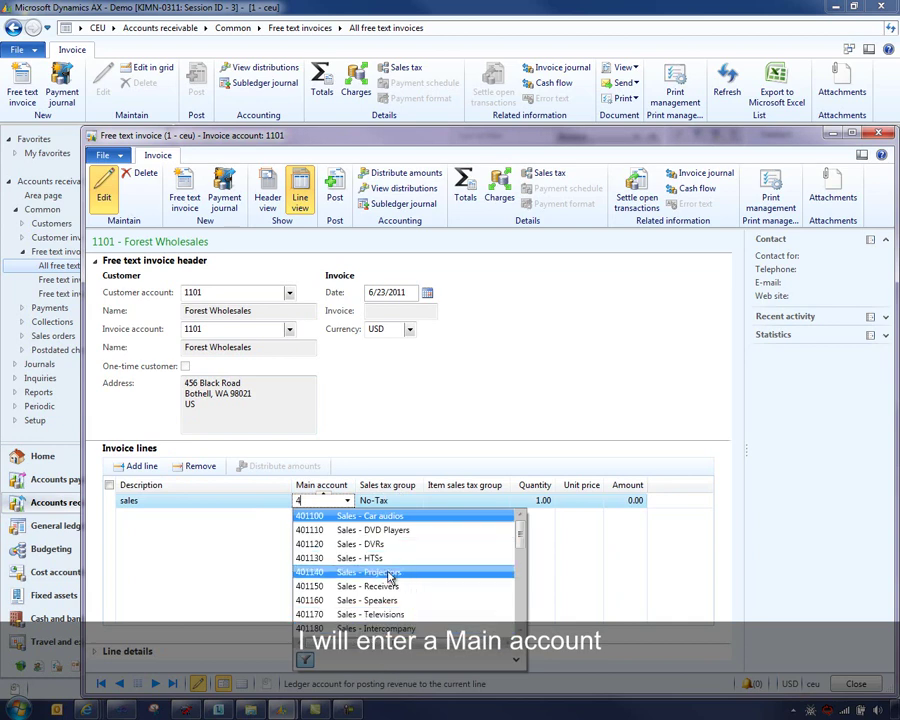
scroll(378, 592, "down", 1)
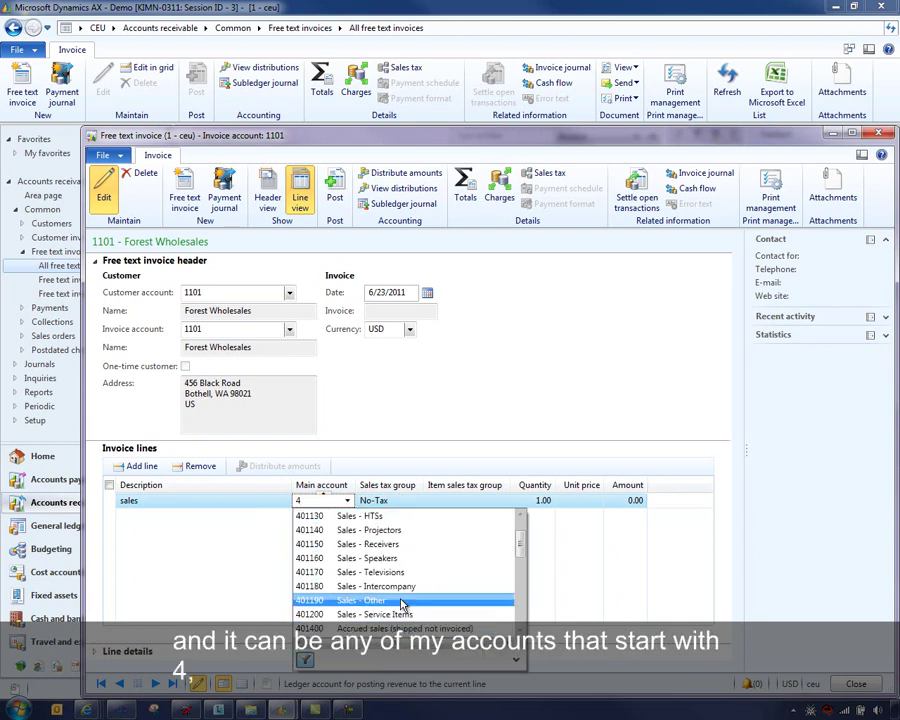
left_click(380, 600)
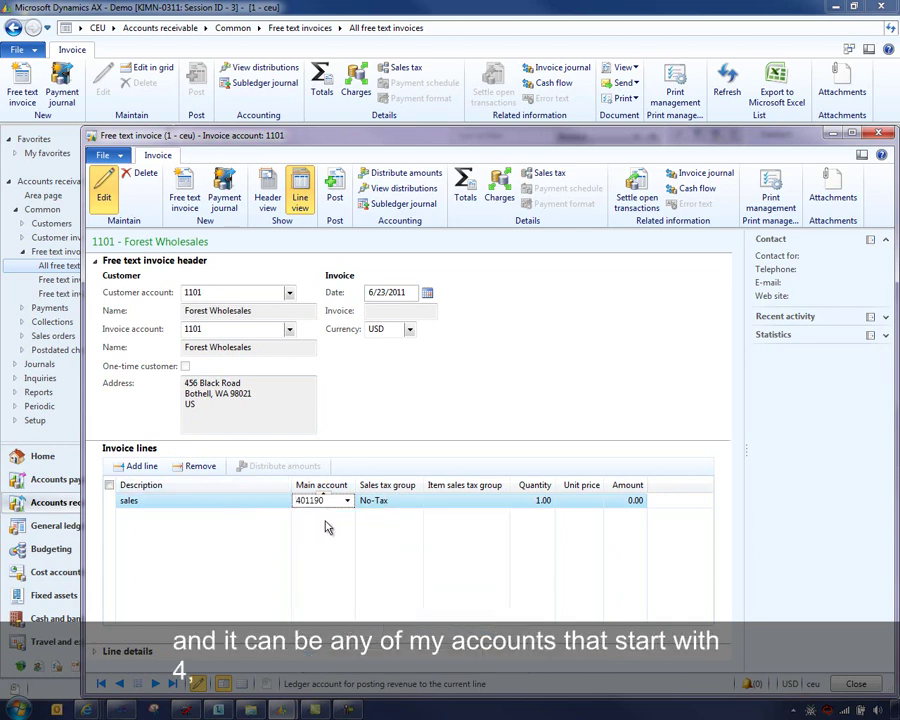
key("Tab")
key("Tab")
key("Tab")
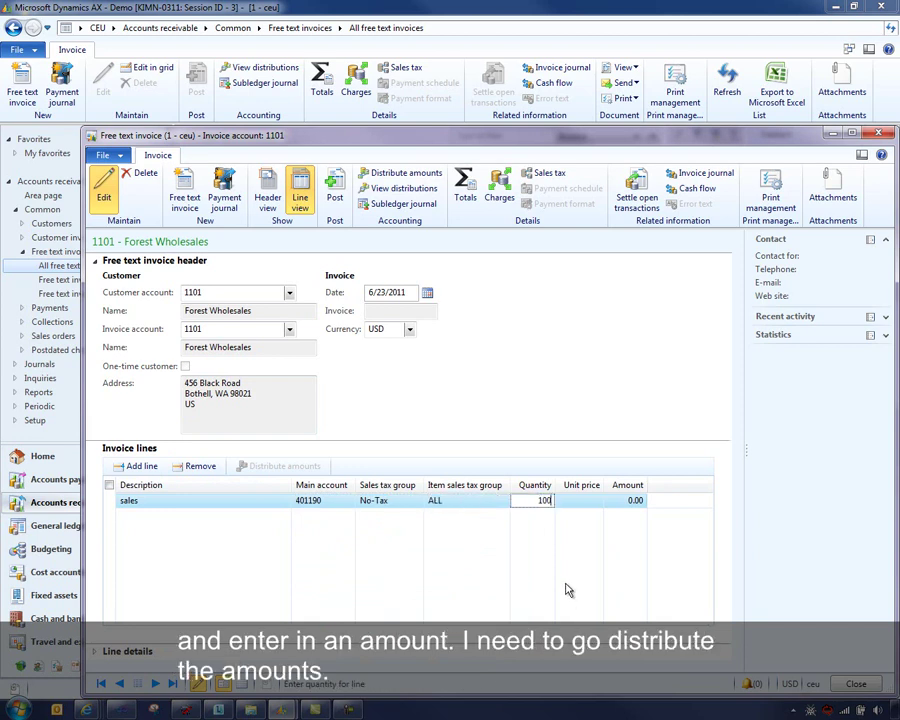
key("Tab")
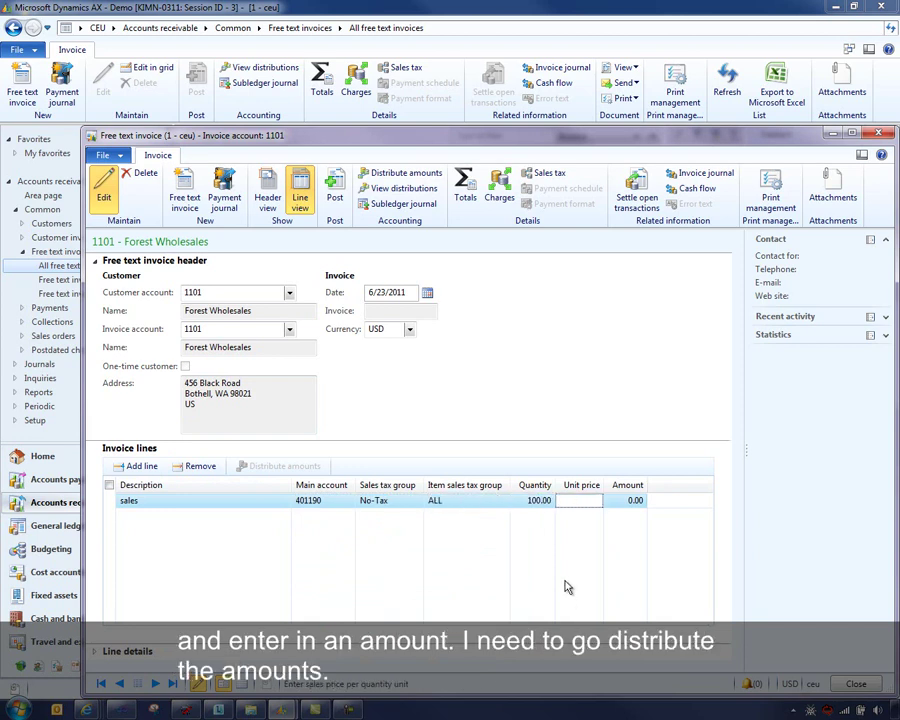
type("5")
key("Tab")
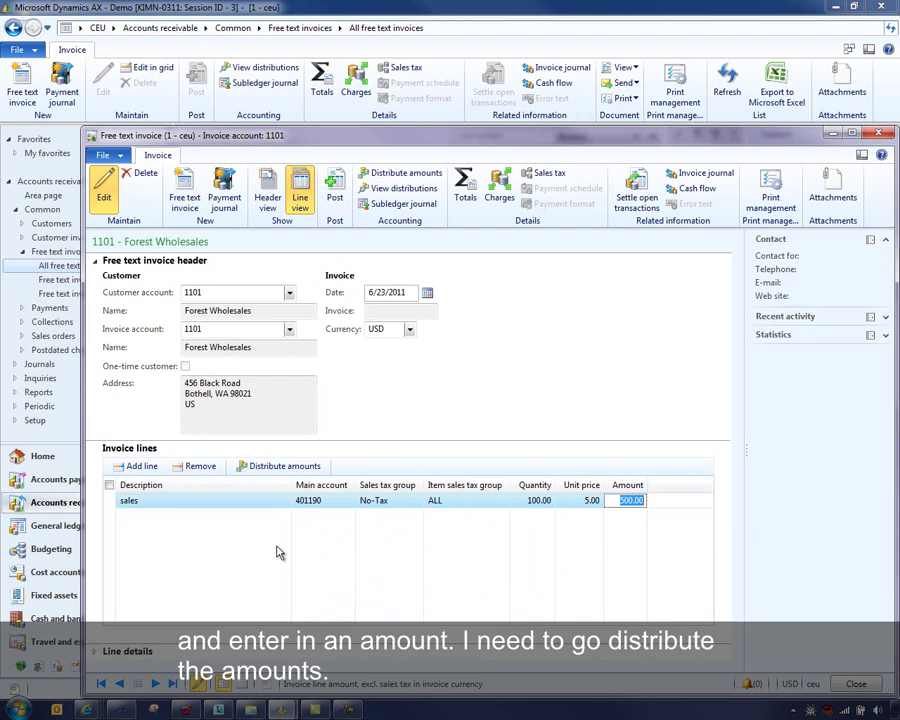
Open the accounting distributions of the sales line, widen the ledger account column, and examine the ledger account's dimension segments
left_click(314, 468)
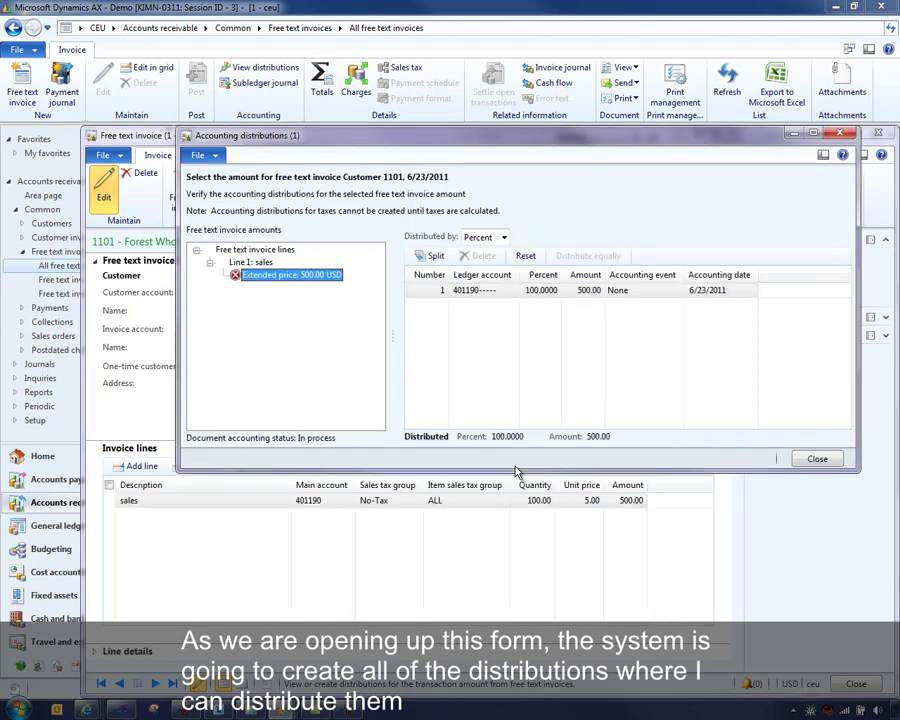
left_click(467, 290)
left_click_drag(519, 277, 630, 277)
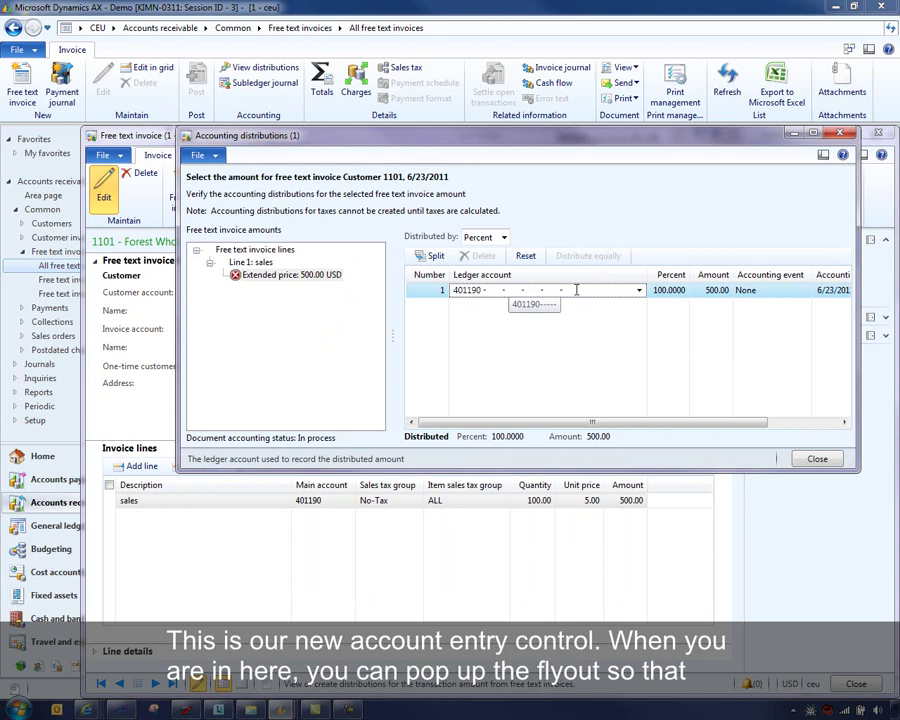
left_click(495, 290)
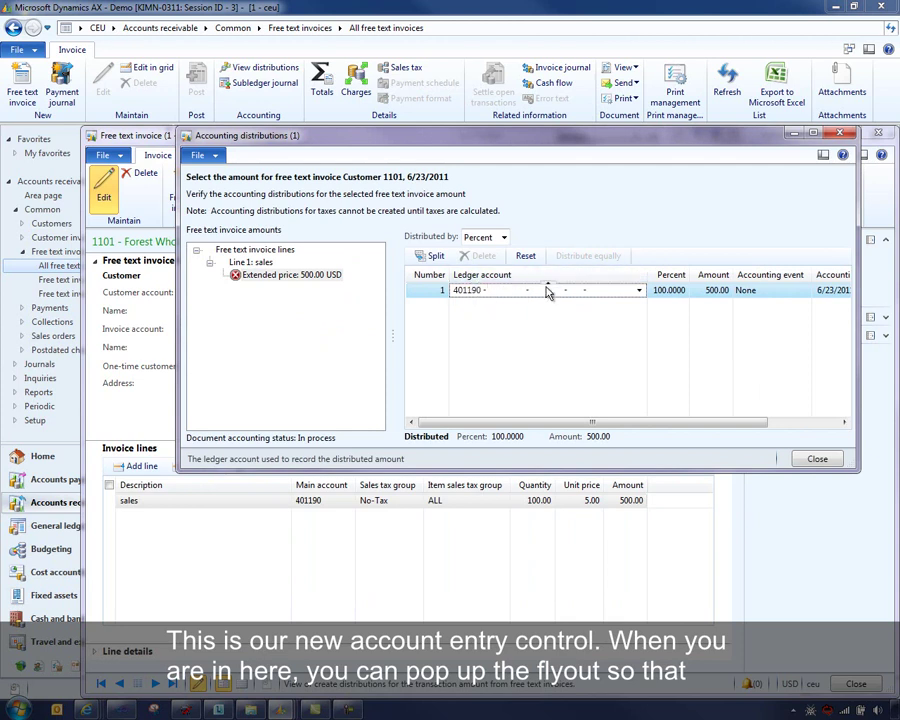
mouse_move(475, 174)
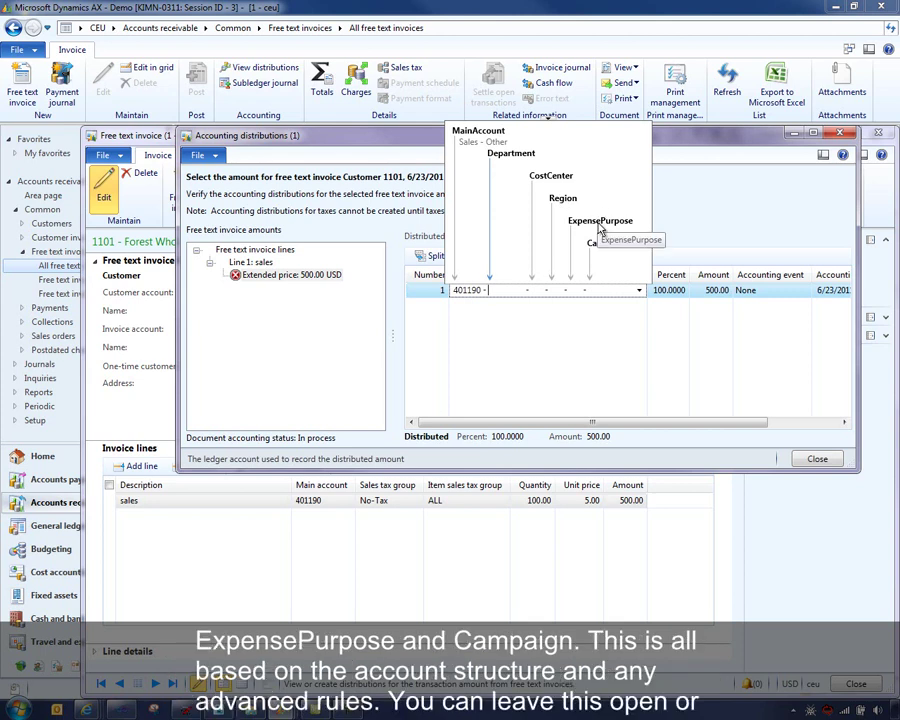
left_click(548, 124)
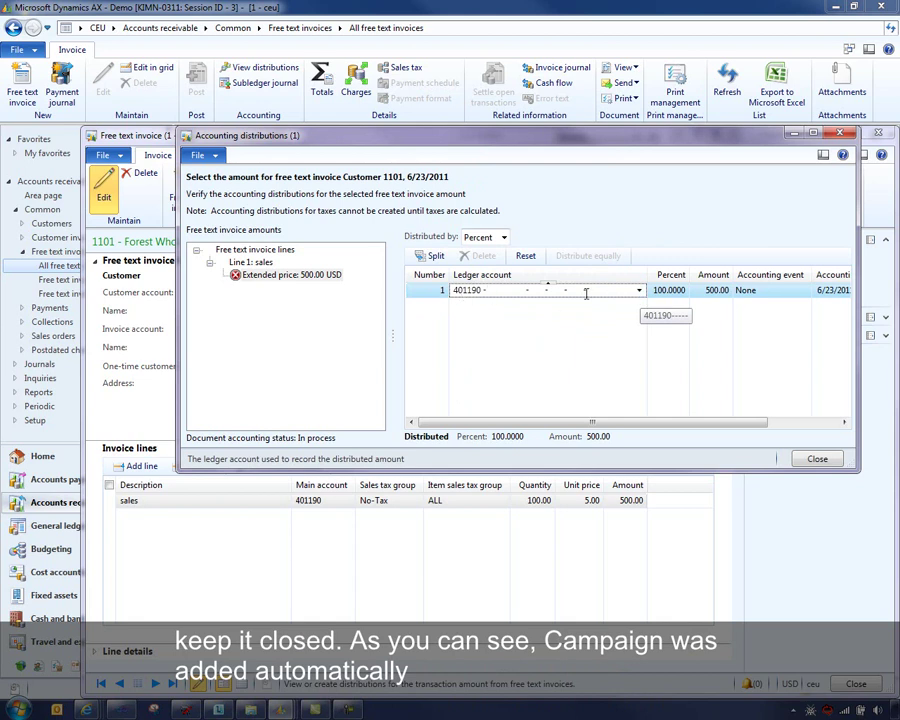
Set the distribution's ledger account to department OU_2310 (Finance), the next segment to OU_4571 (Contoso (USA)), and the region to Region 1
left_click(638, 291)
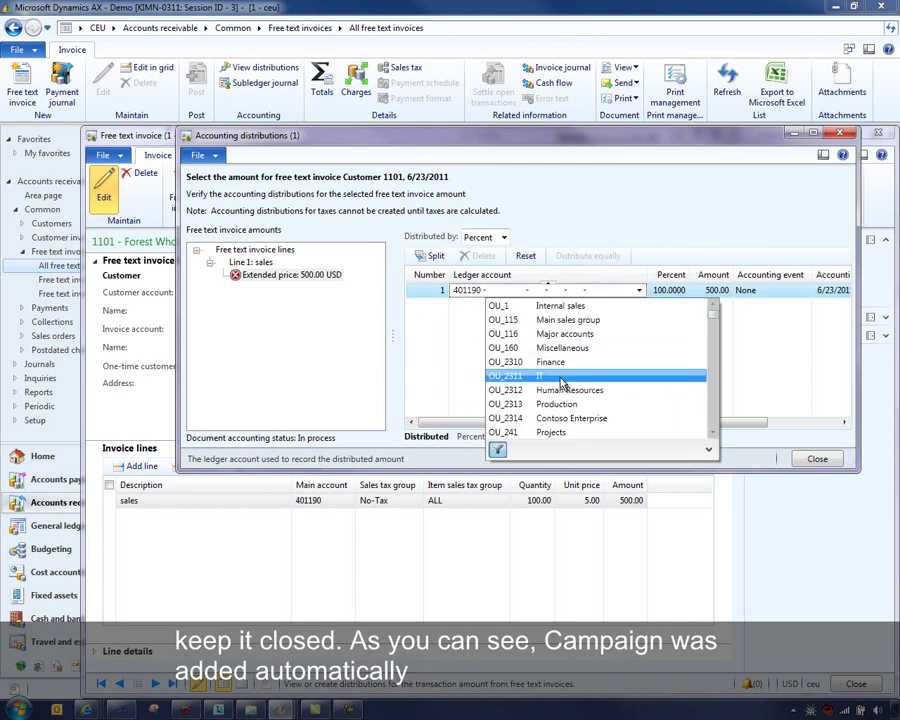
left_click(530, 363)
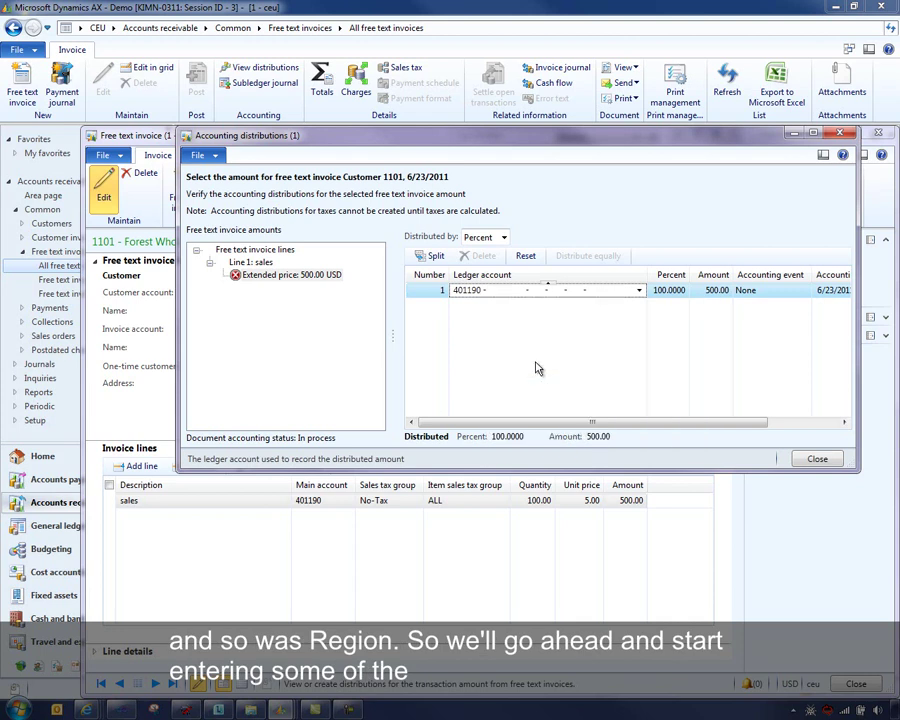
left_click(639, 290)
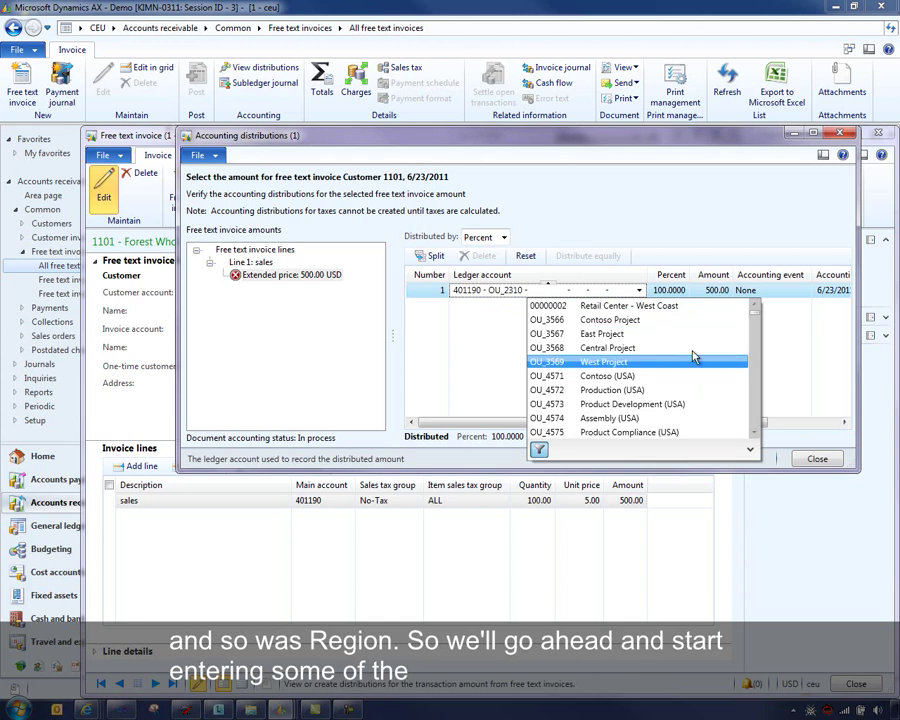
left_click(598, 377)
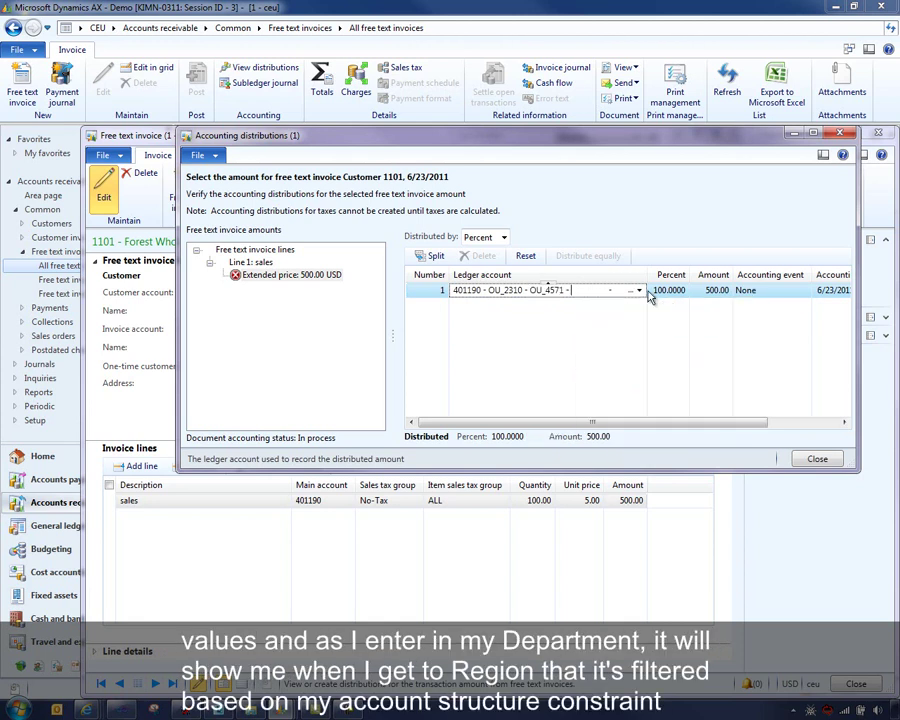
left_click(639, 291)
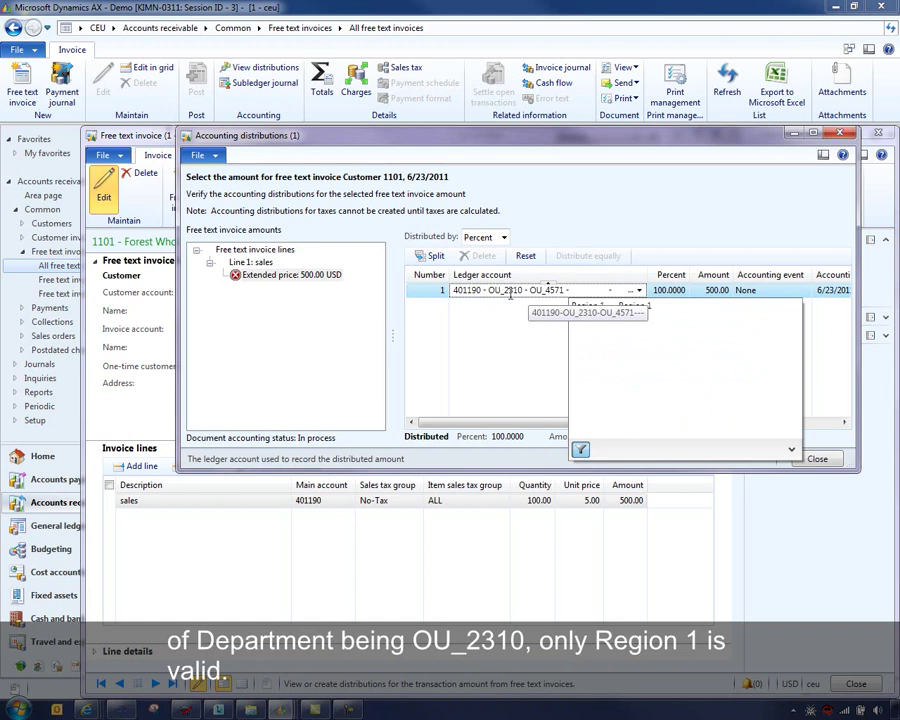
left_click(596, 315)
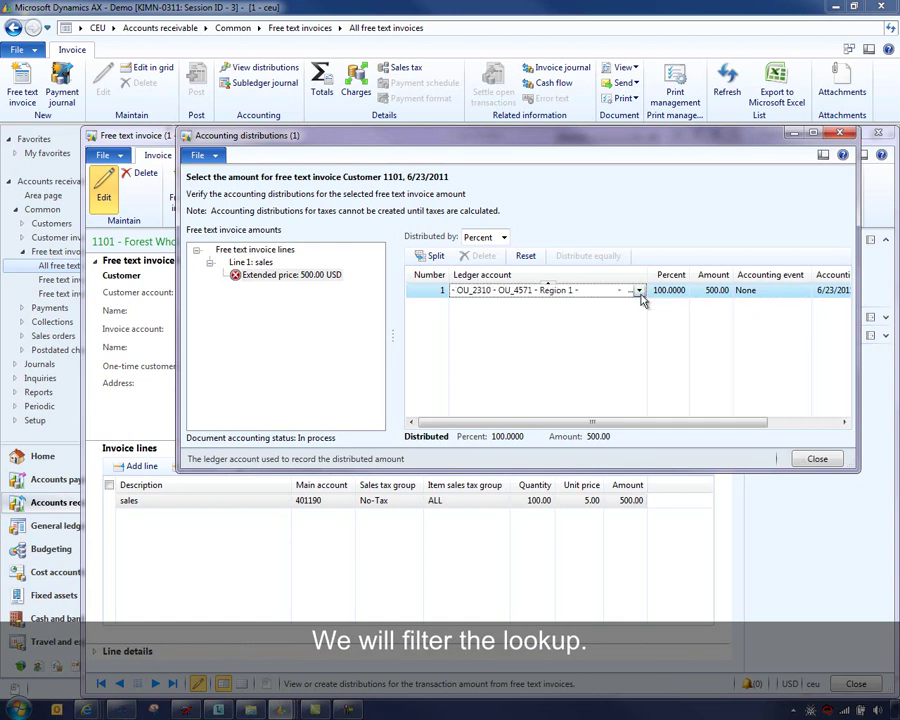
Complete the ledger account with the "Custom…" segment value and campaign 8003 (Speaker promotion), and close the distributions and the invoice
left_click(597, 319)
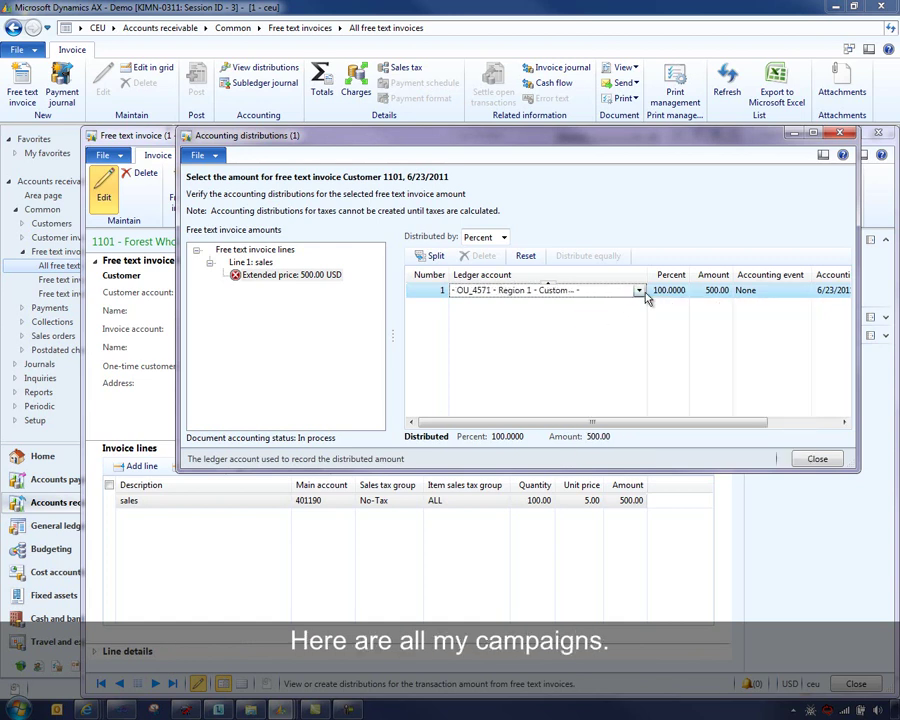
left_click(639, 290)
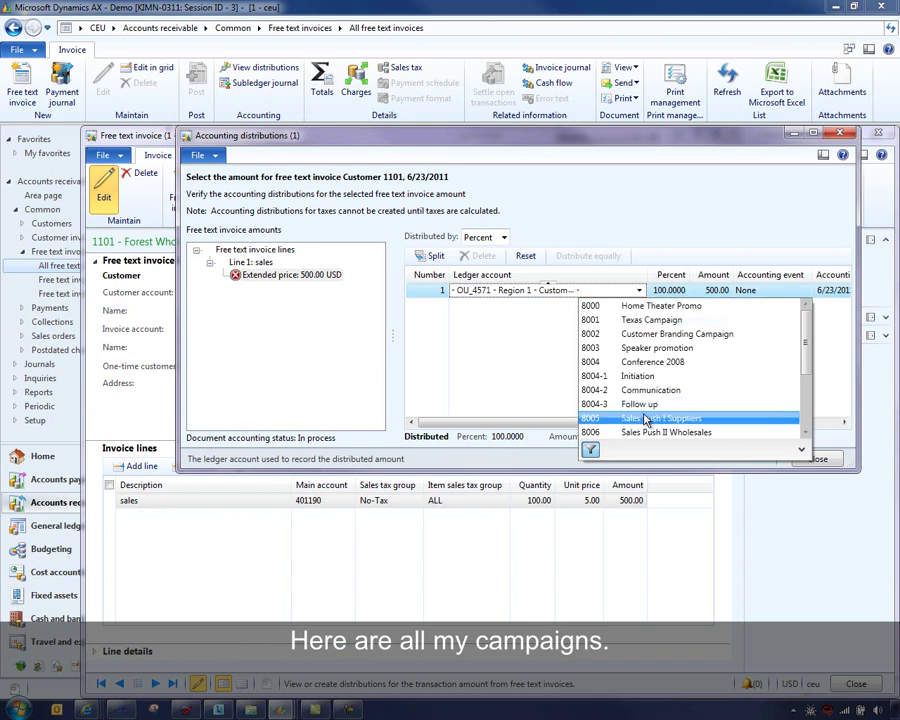
left_click(643, 350)
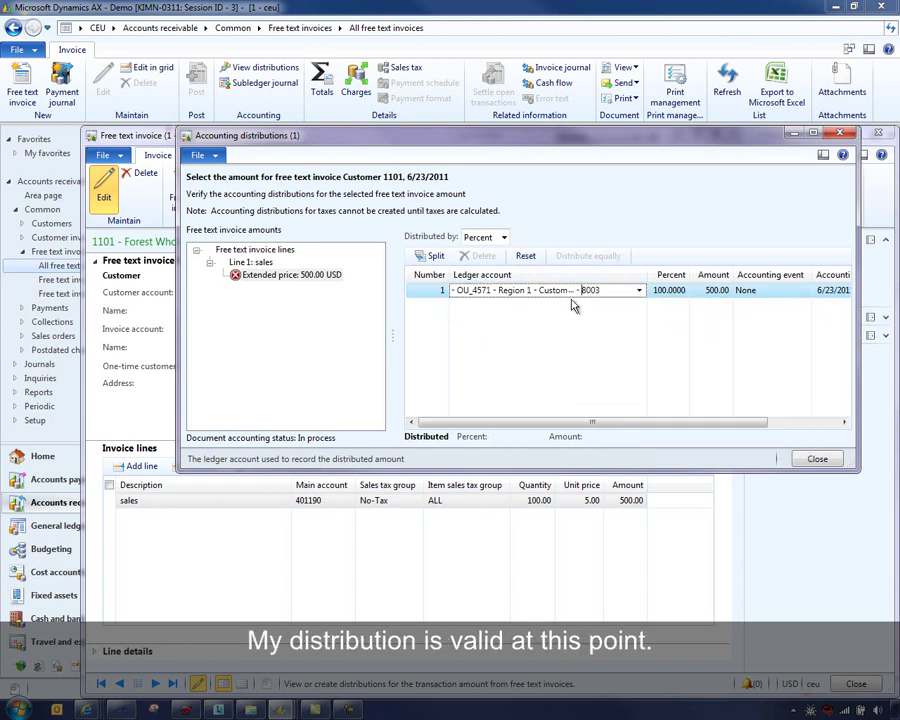
key("Tab")
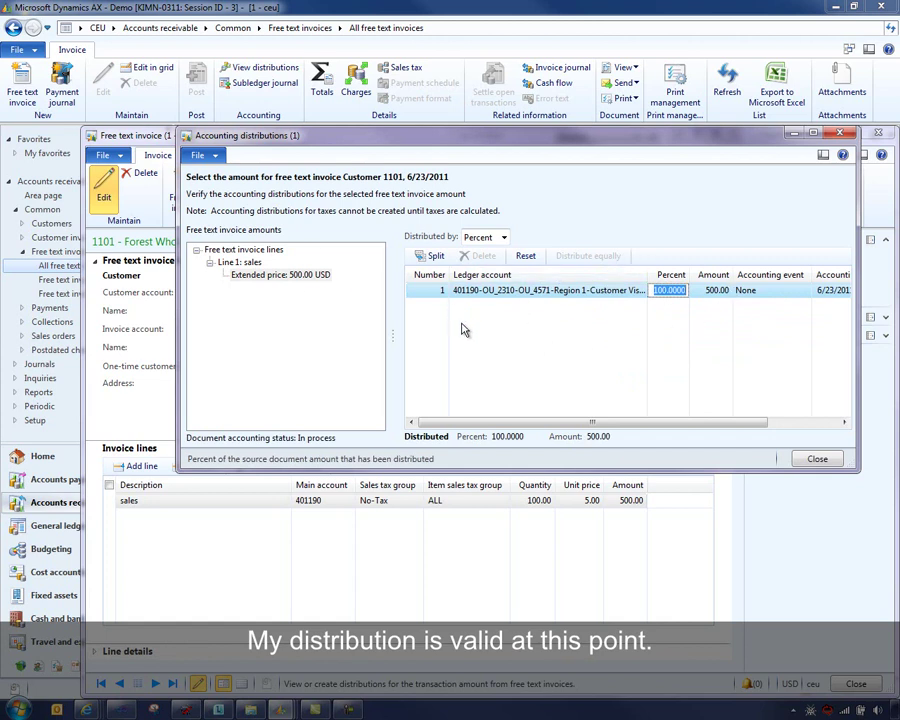
left_click(820, 461)
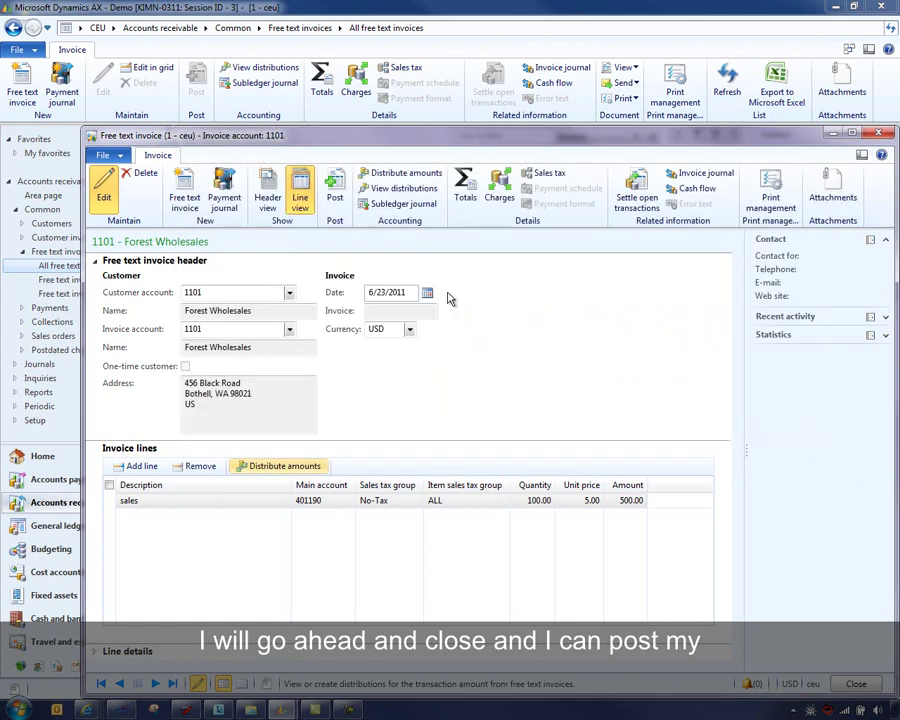
left_click(880, 134)
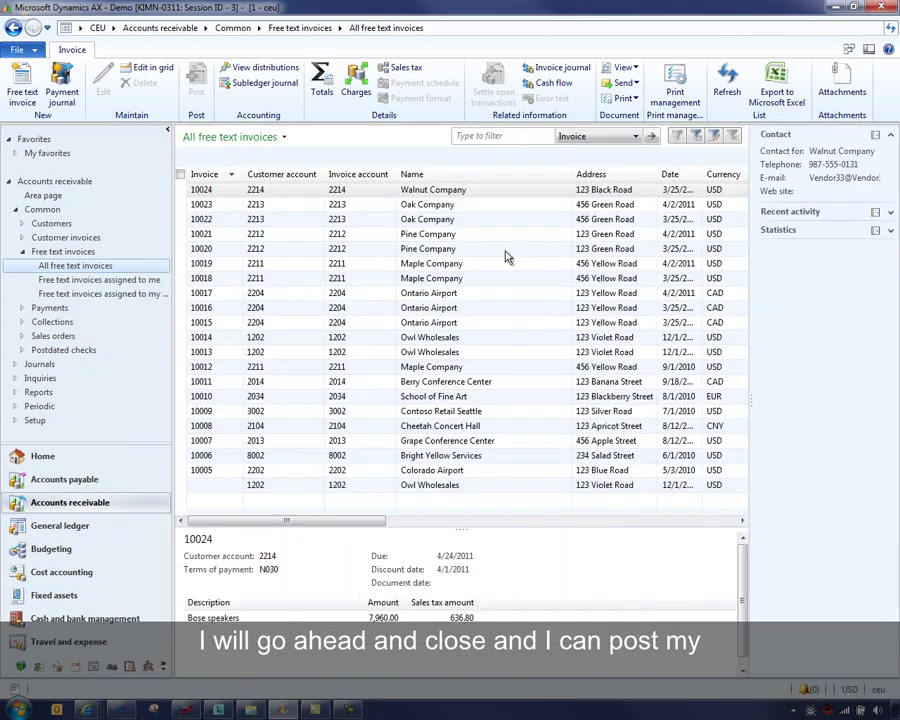